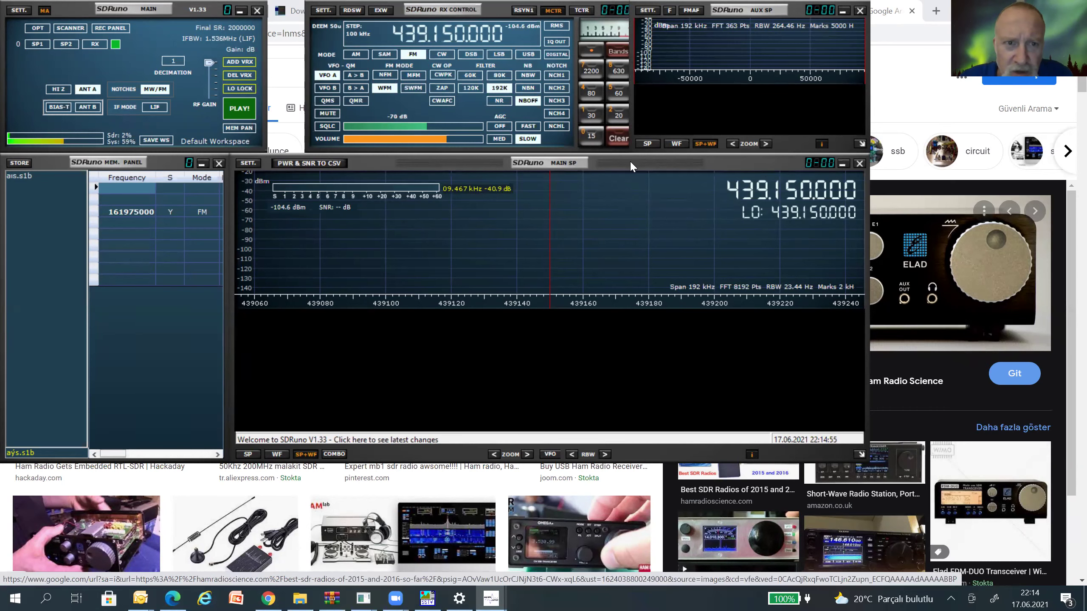
# Step: Rearrange the Main SP, Aux SP and RX Control windows so that they no longer overlap
pyautogui.moveTo(629, 160); pyautogui.dragTo(783, 239)
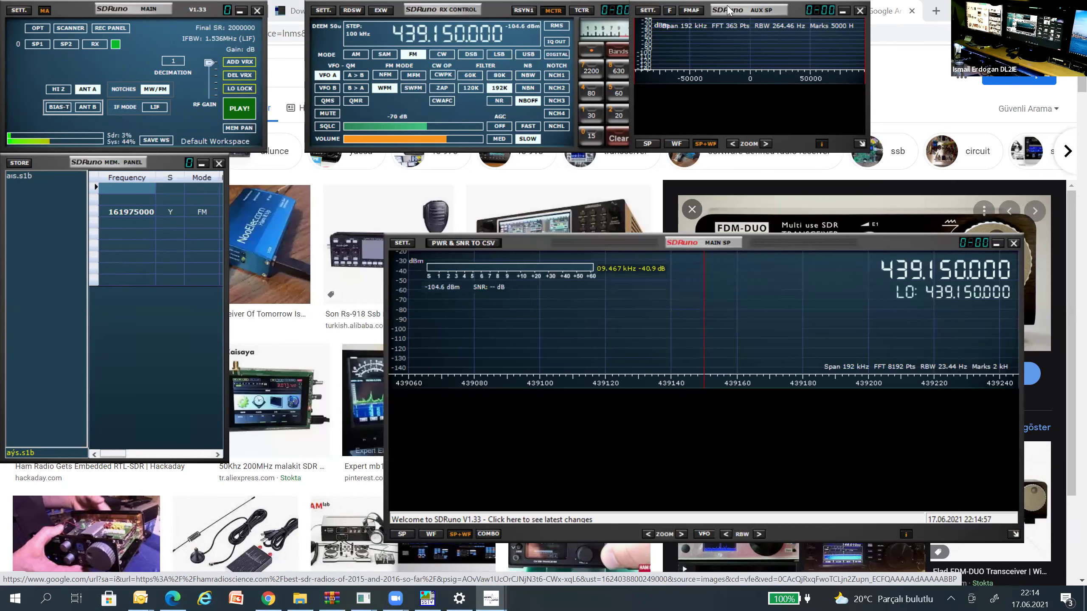
pyautogui.moveTo(728, 9); pyautogui.dragTo(839, 20)
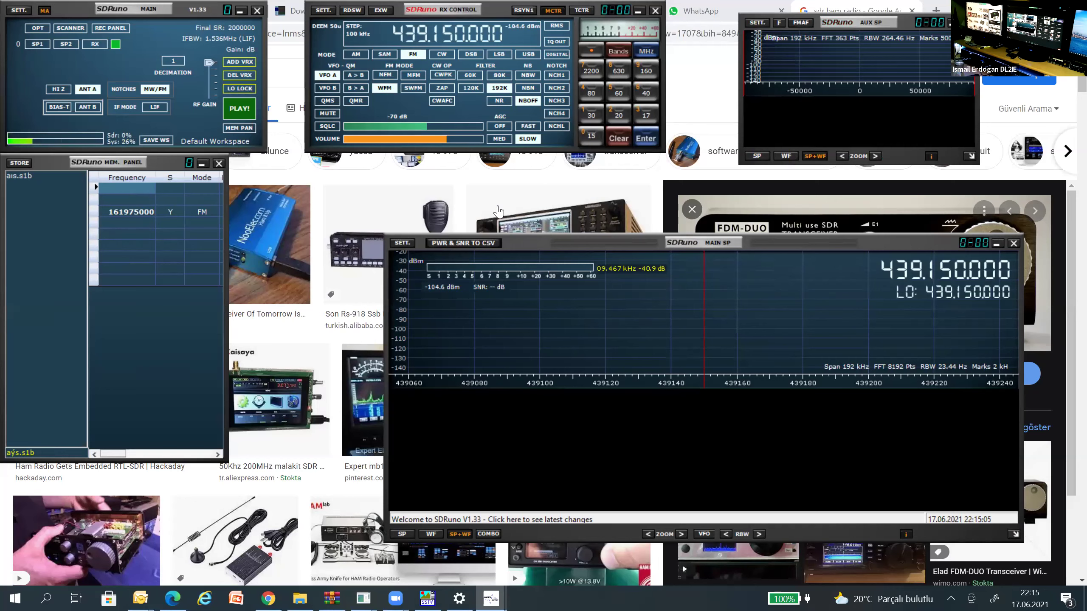
pyautogui.moveTo(485, 10); pyautogui.dragTo(481, 117)
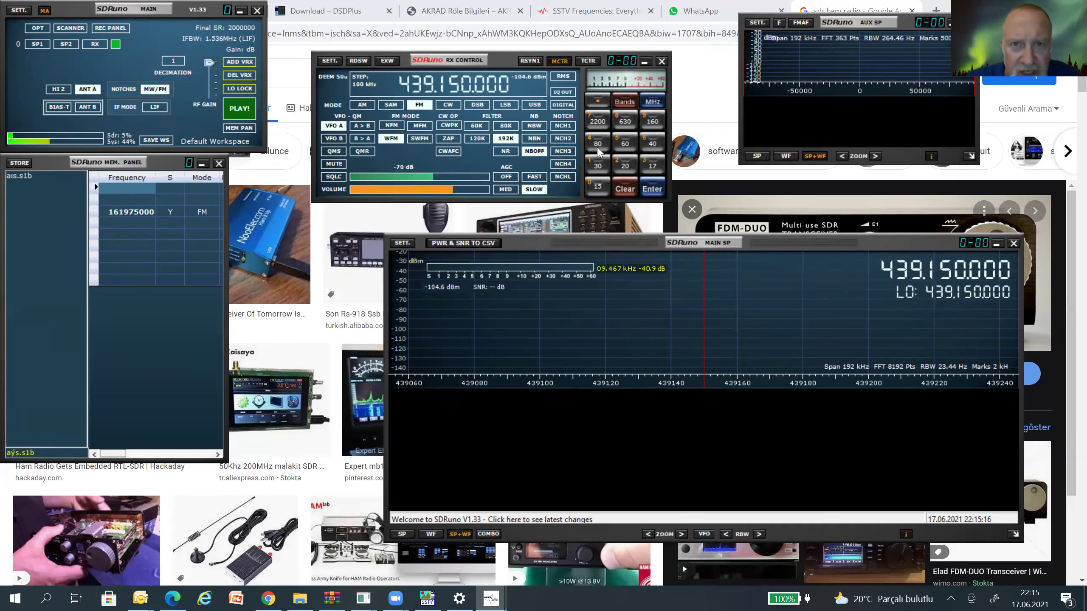
# Step: Switch the receiver through the 15 m, 630 m, 2200 m, 40 m and 17 m bands, ending back on 630 m
pyautogui.click(601, 191)
pyautogui.click(597, 167)
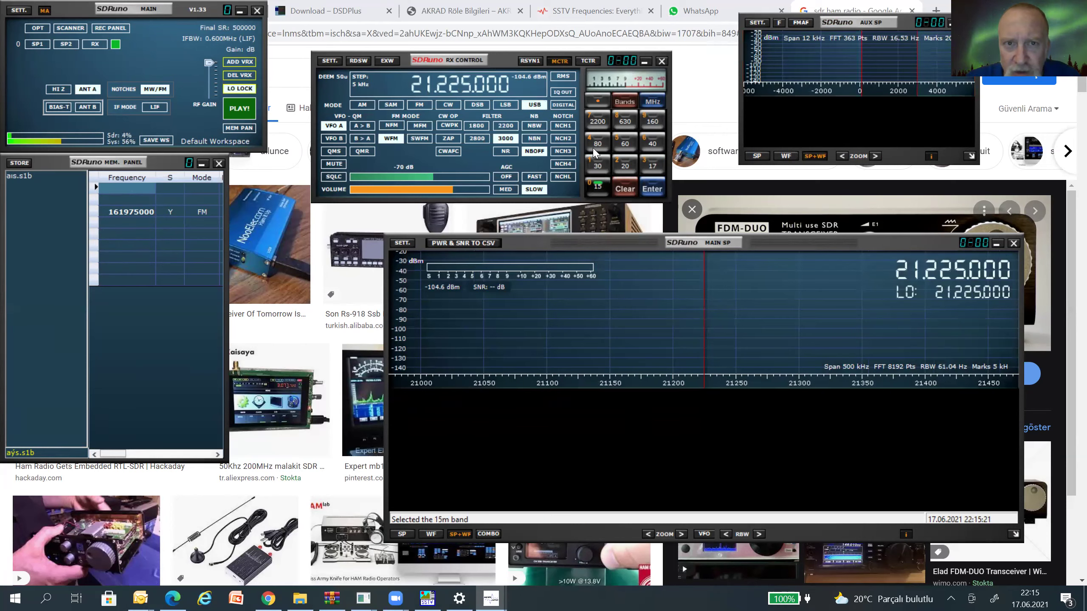
pyautogui.click(624, 143)
pyautogui.click(626, 123)
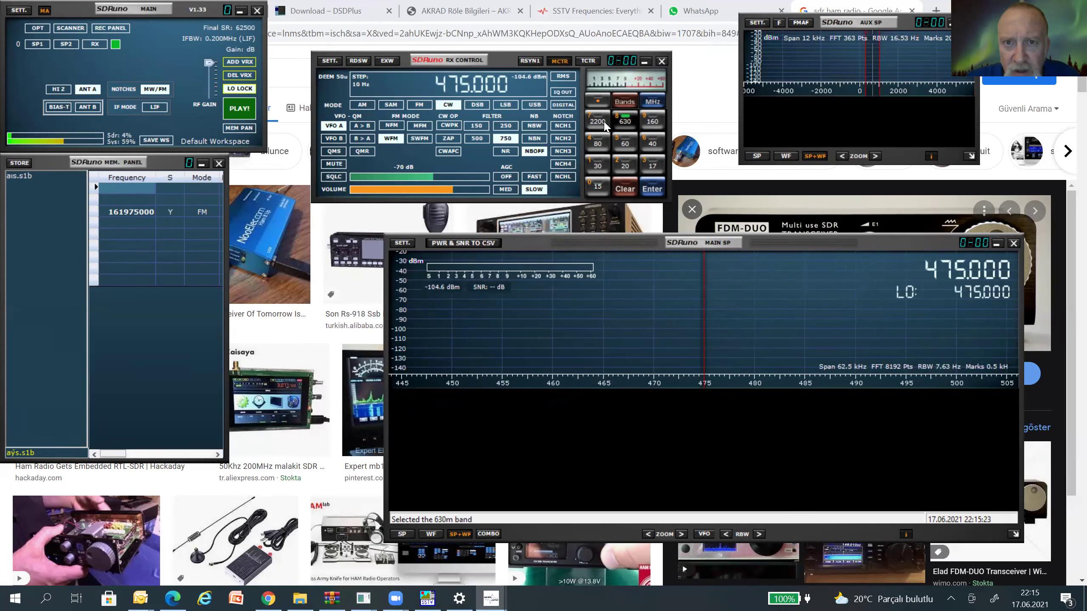
pyautogui.click(603, 123)
pyautogui.click(616, 96)
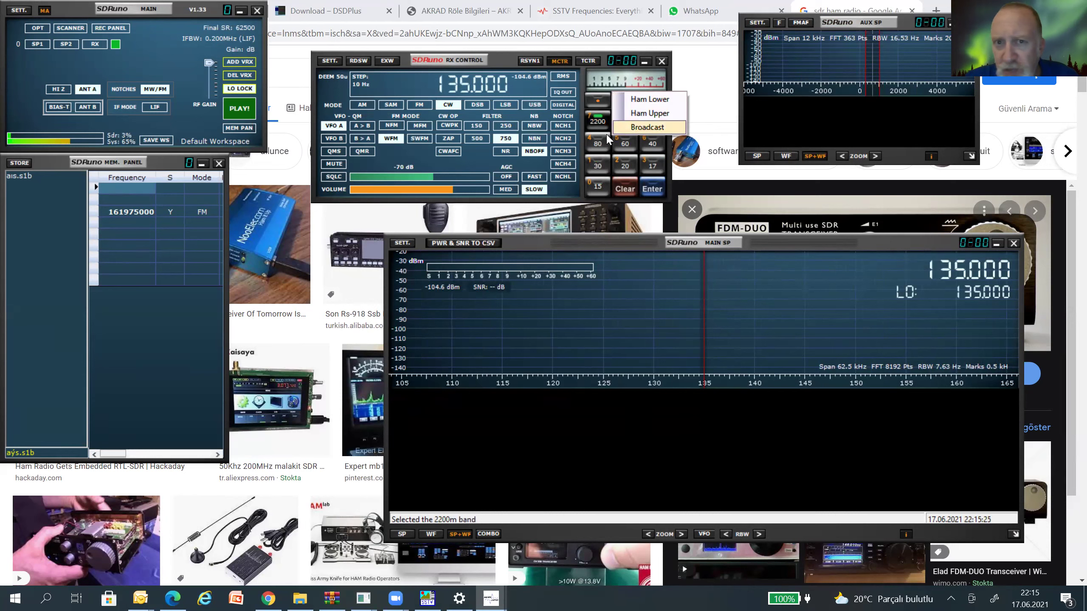
pyautogui.click(657, 144)
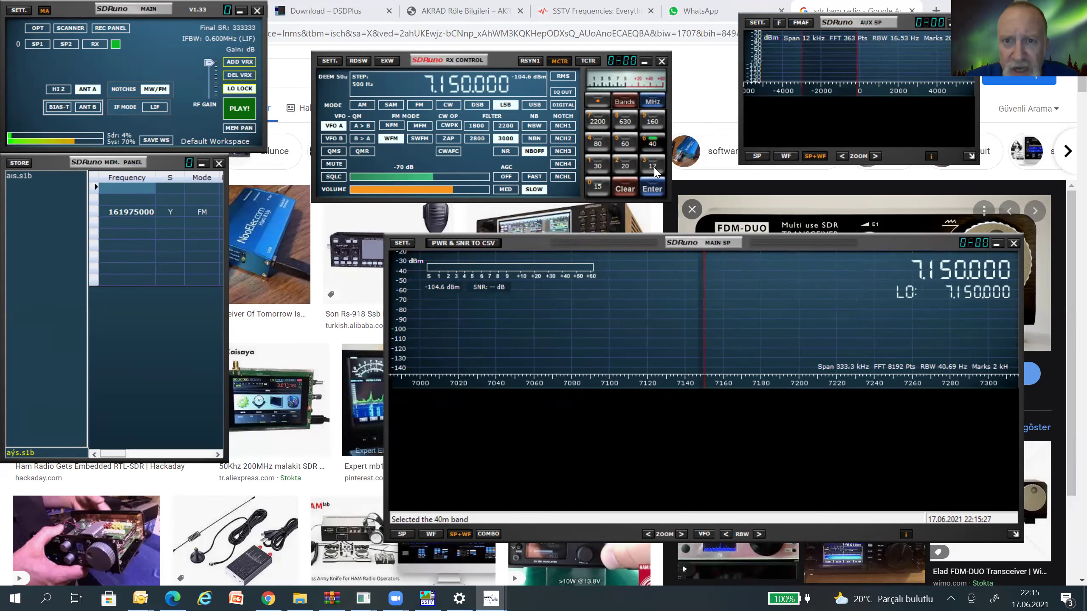
pyautogui.click(654, 167)
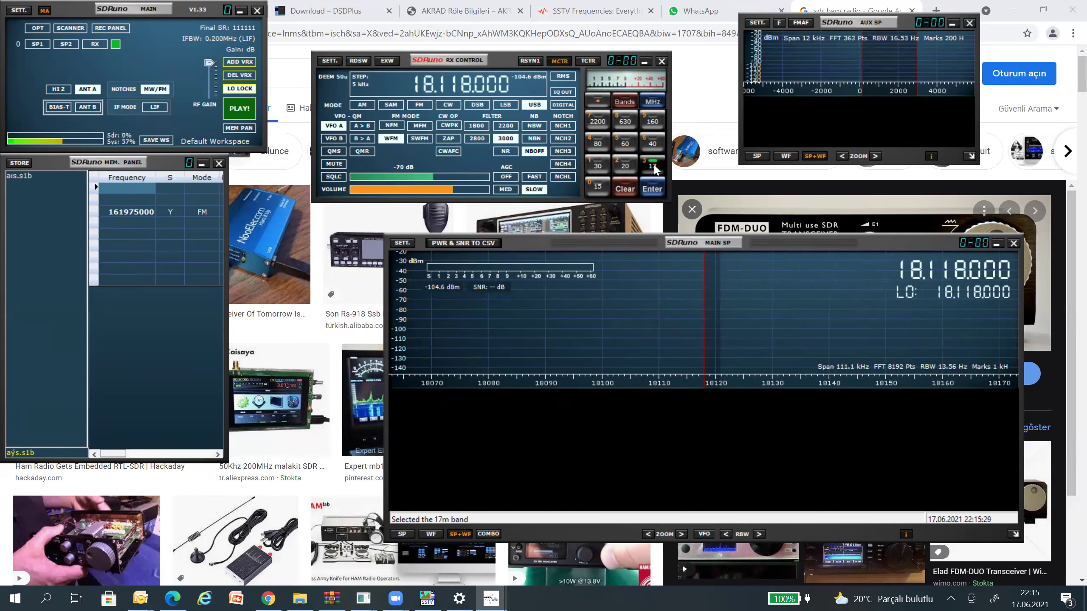
pyautogui.click(624, 119)
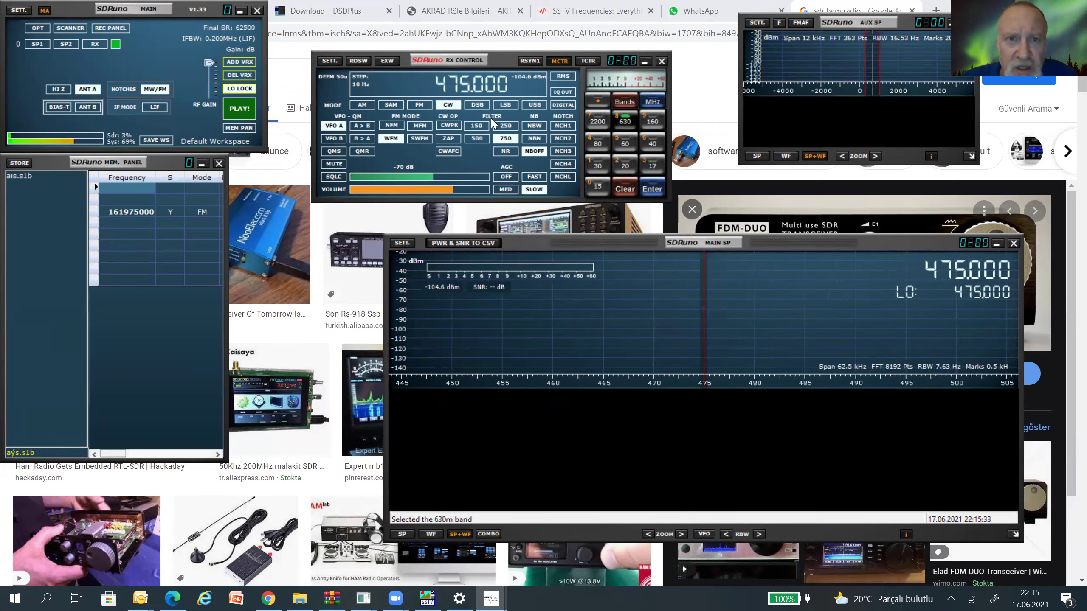
# Step: Try the AM and CW modes, settle on USB, and set the FM mode option to NFM
pyautogui.click(361, 106)
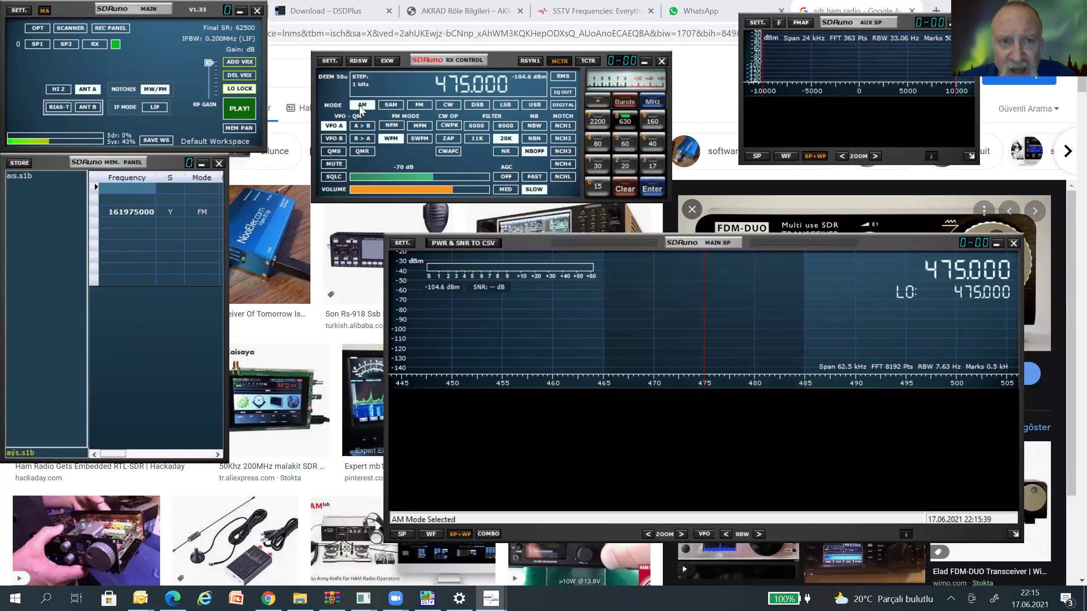
pyautogui.click(455, 104)
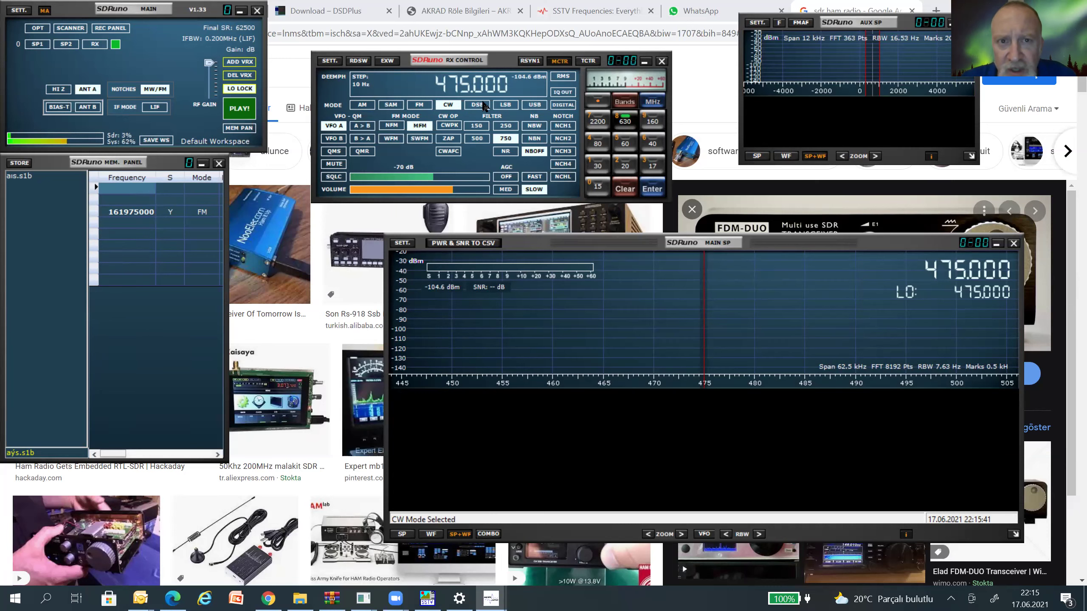
pyautogui.click(530, 105)
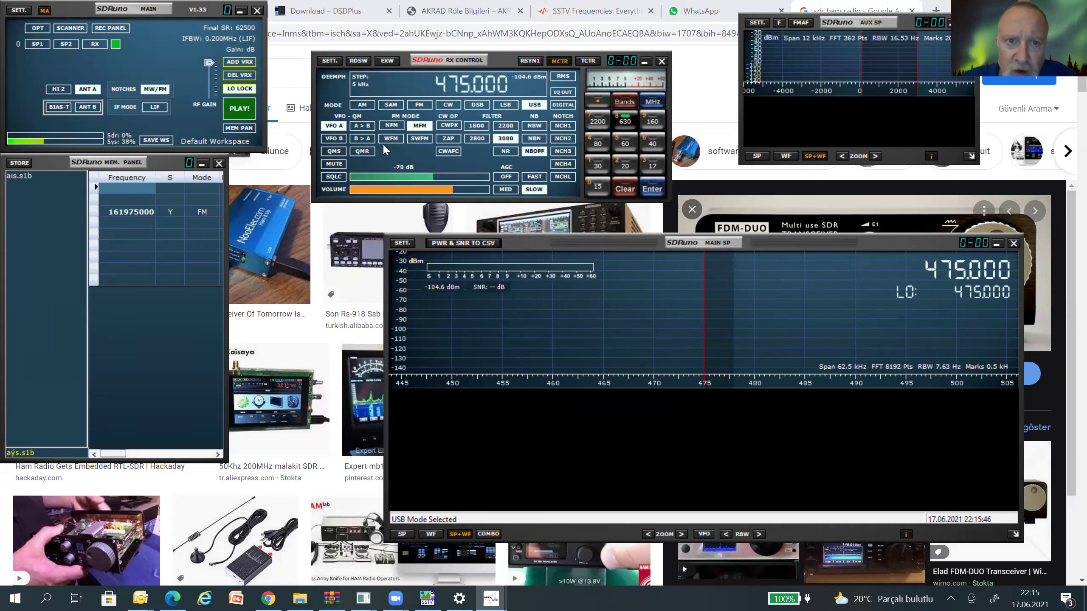
pyautogui.click(391, 125)
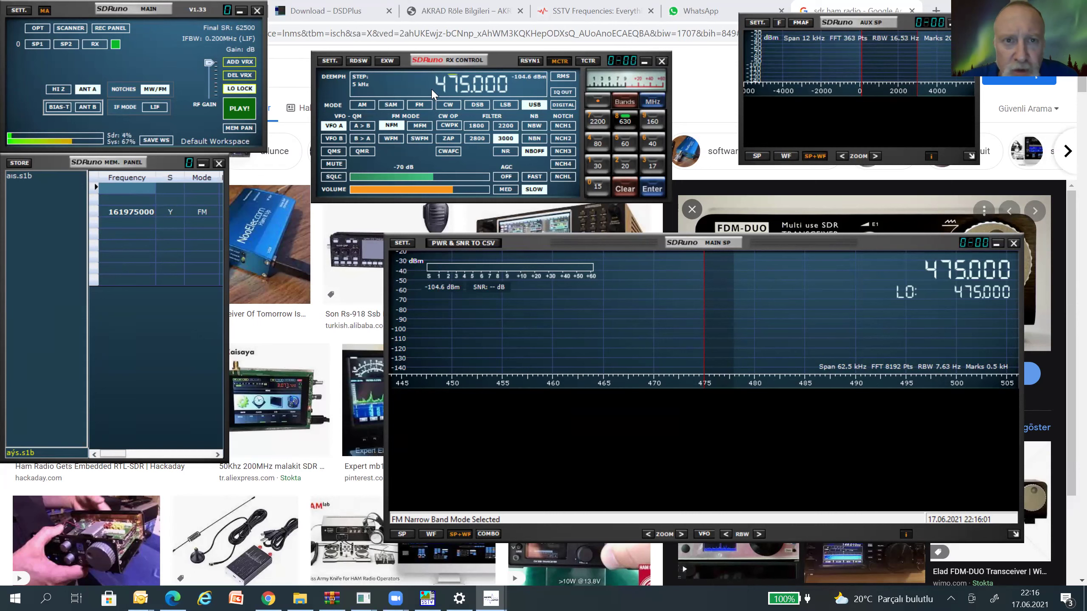
# Step: Start the receiver and tune the VFO frequency up and down around 475 kHz
pyautogui.write('1')
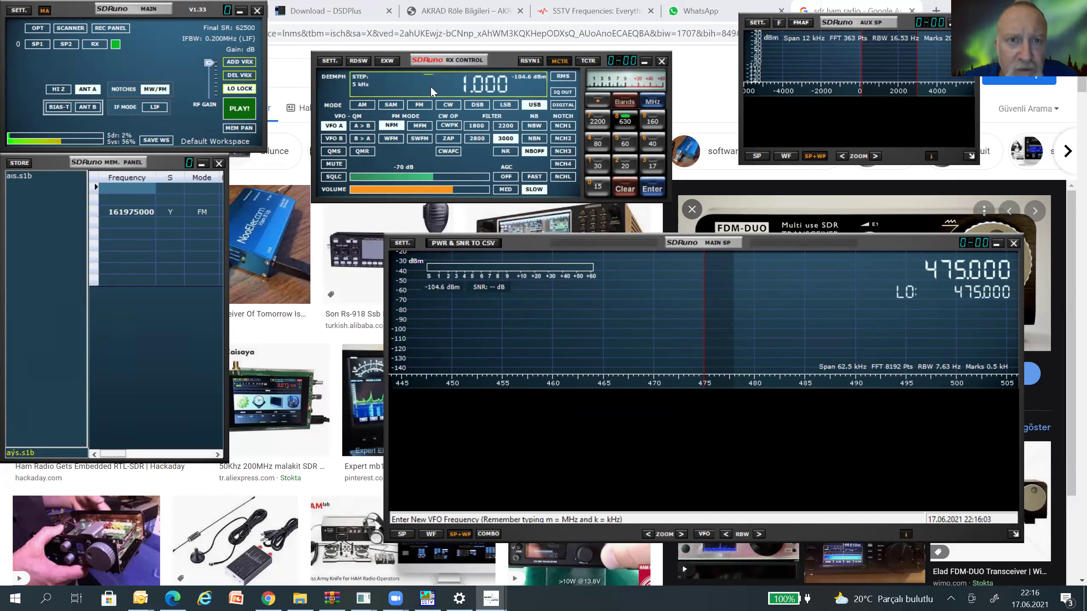
pyautogui.press('Escape')
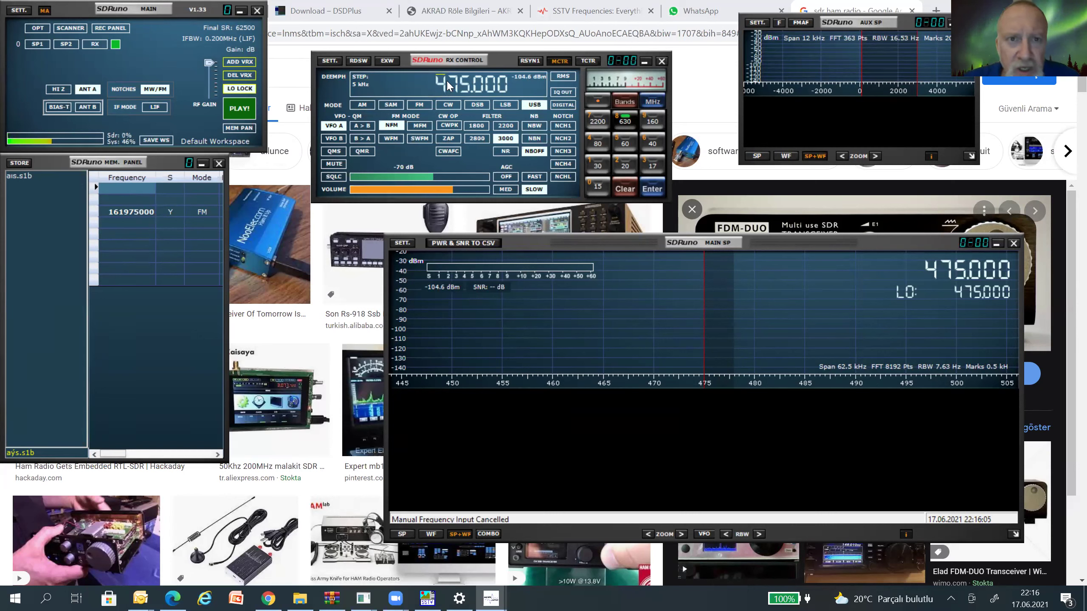
pyautogui.click(254, 117)
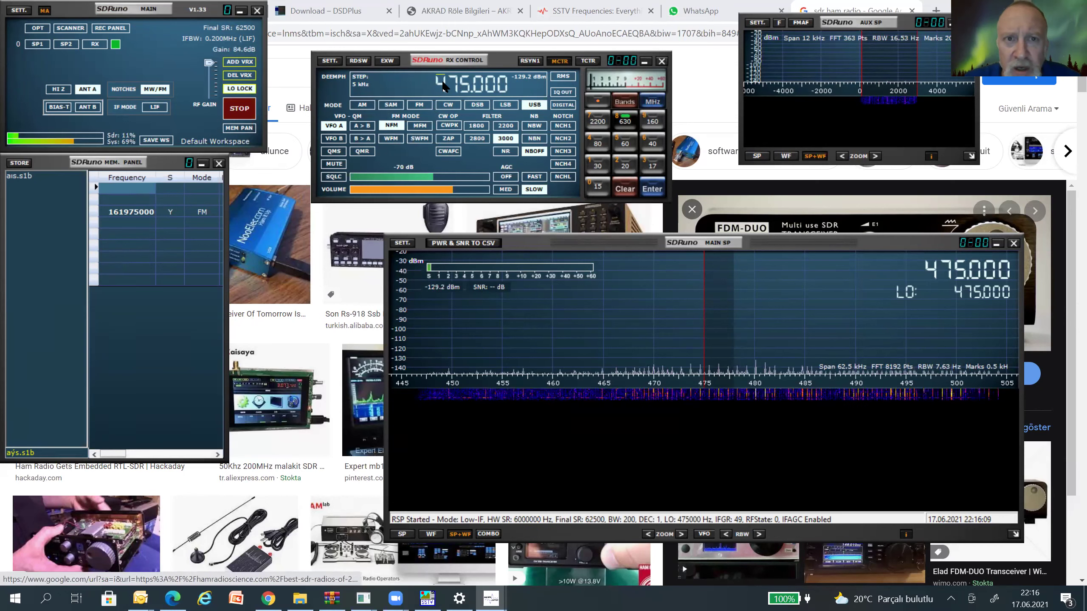
pyautogui.scroll(-9, 467, 80)
pyautogui.scroll(-4, 466, 81)
pyautogui.scroll(14, 466, 81)
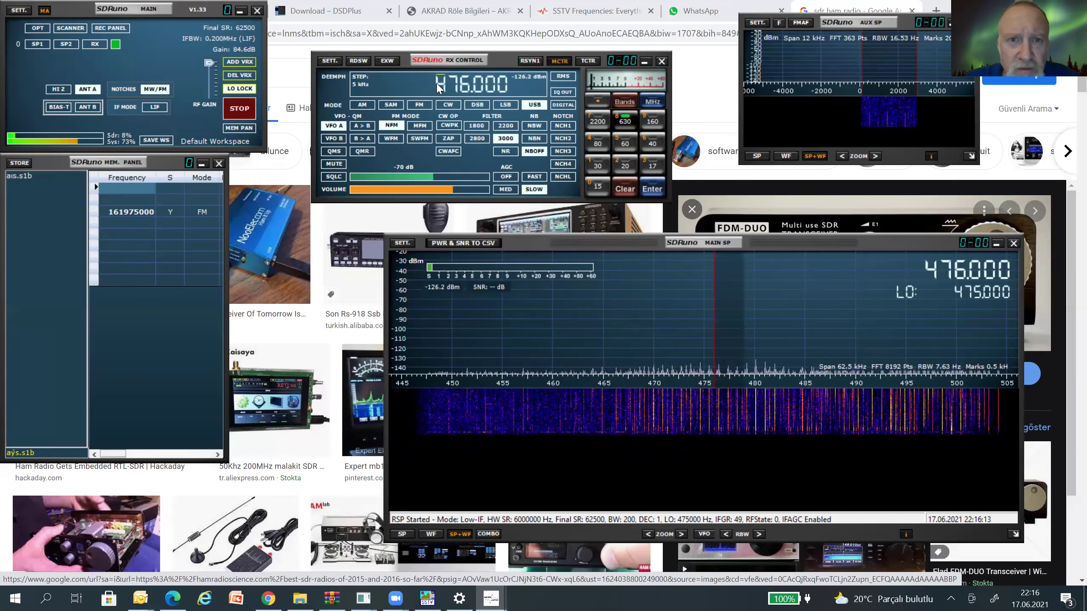
pyautogui.scroll(6, 439, 88)
# Step: Switch to the 20 m band, tune to 14.075 MHz, and retune to 14.080 MHz
pyautogui.click(624, 168)
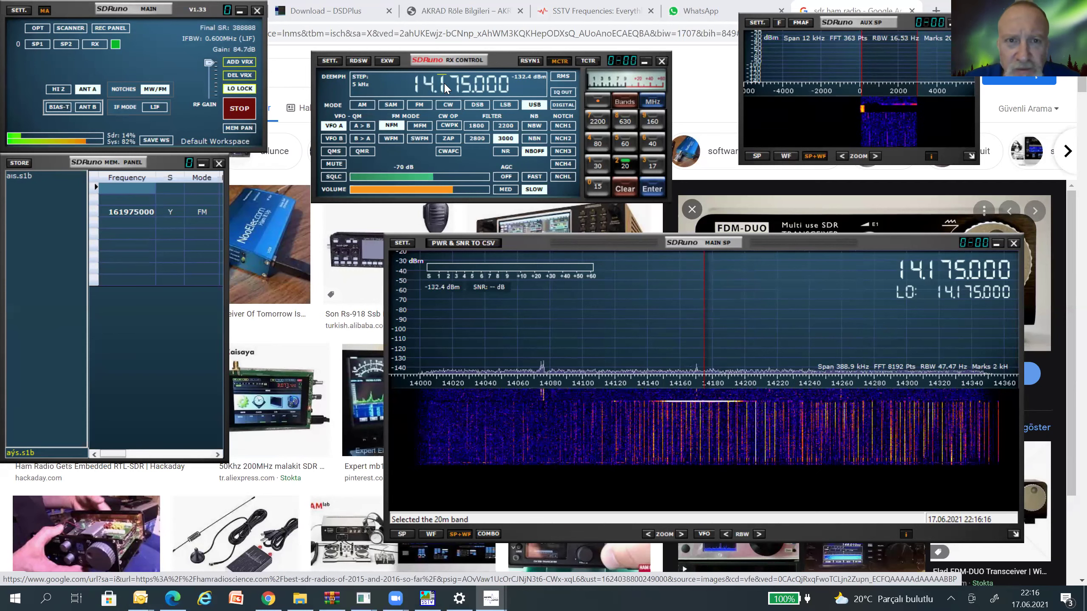
pyautogui.scroll(1, 443, 81)
pyautogui.scroll(-2, 443, 82)
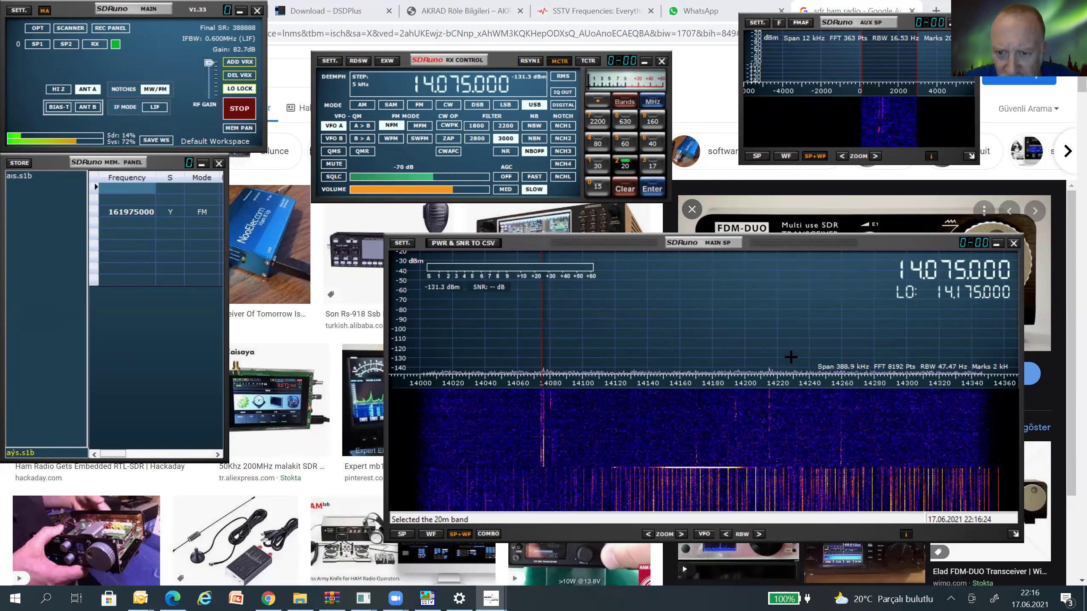
pyautogui.scroll(3, 772, 361)
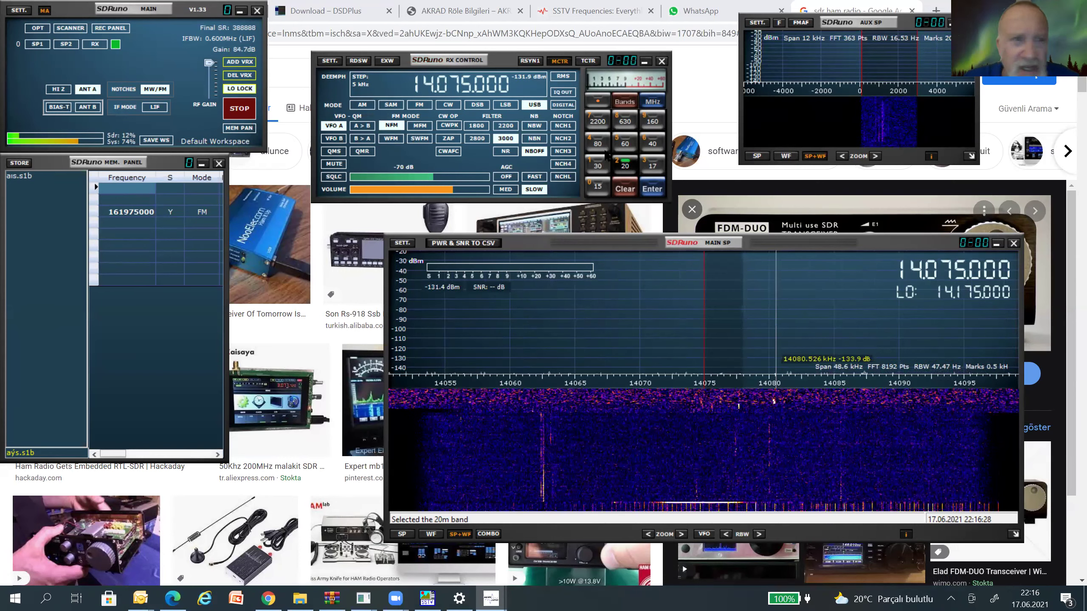
pyautogui.click(774, 363)
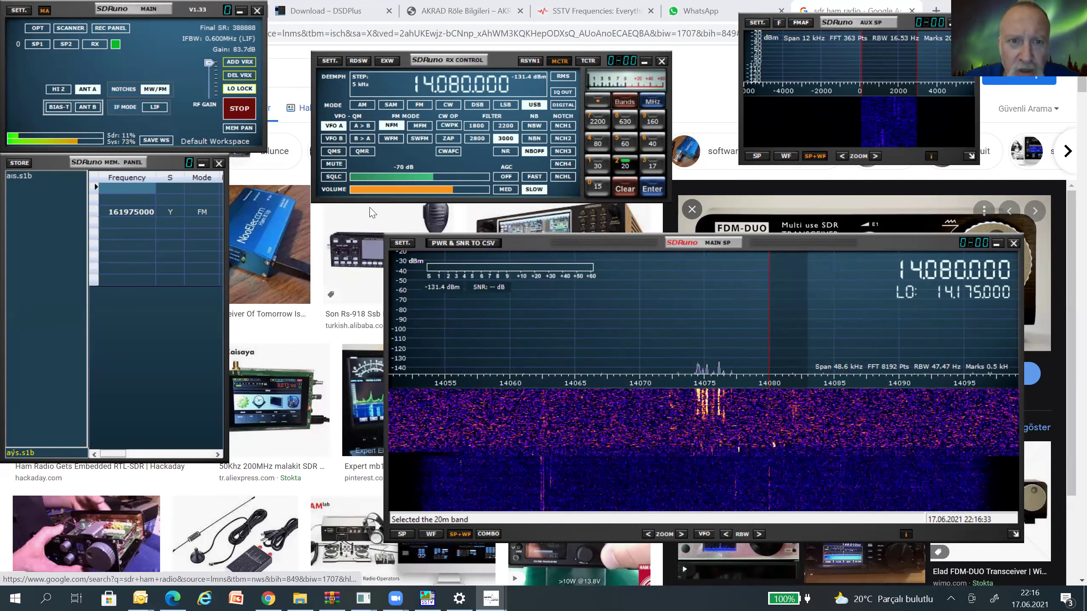
# Step: Lower the audio volume and the RF gain for reception in USB mode
pyautogui.click(368, 189)
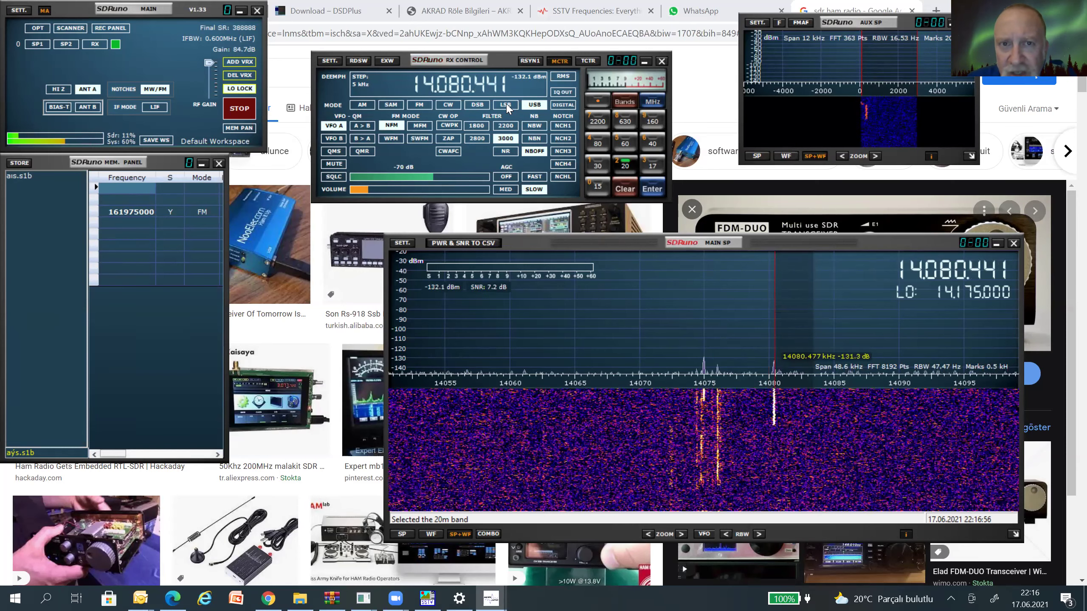
pyautogui.click(535, 105)
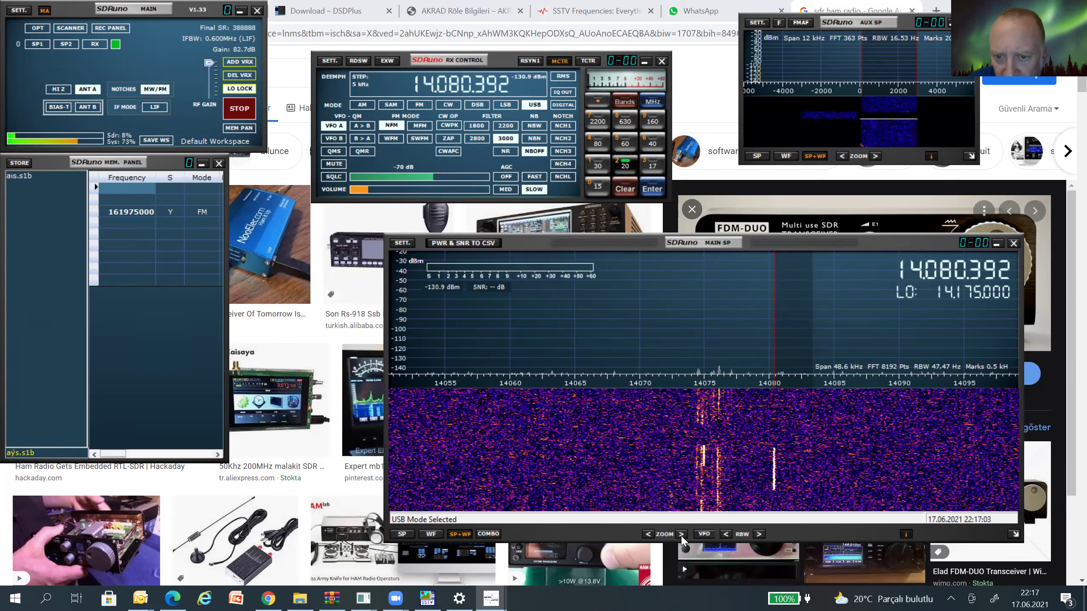
pyautogui.click(648, 535)
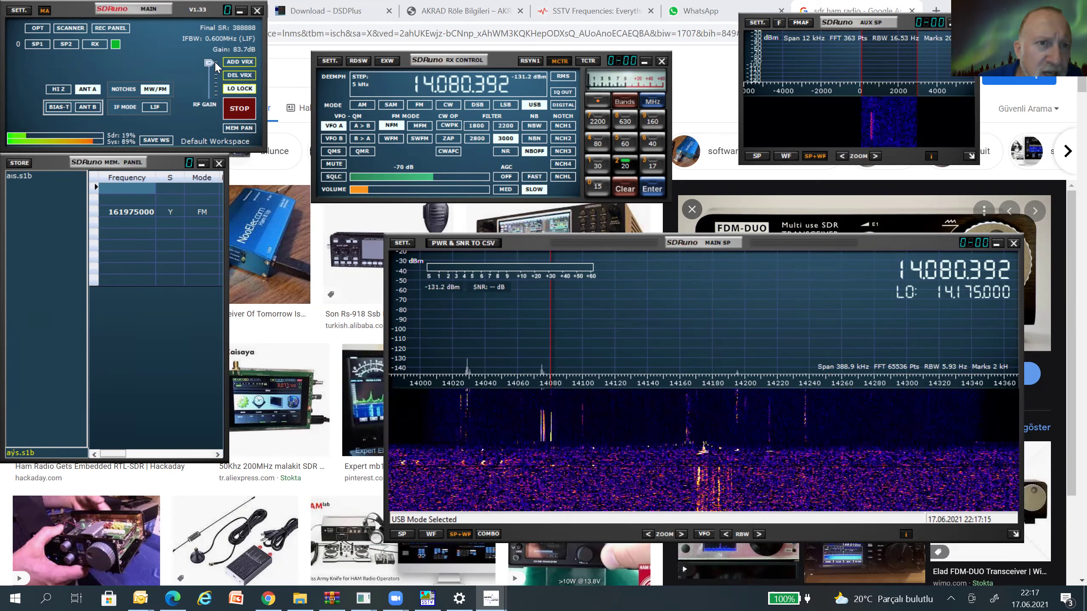
pyautogui.click(211, 74)
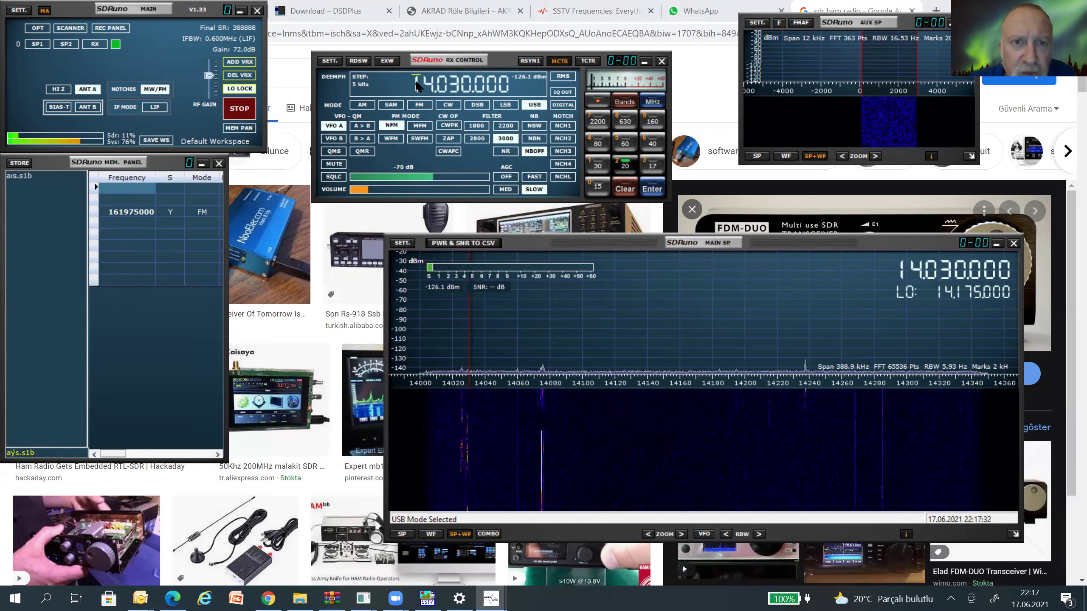
# Step: Set the VFO frequency to 433.550 MHz
pyautogui.write('1000')
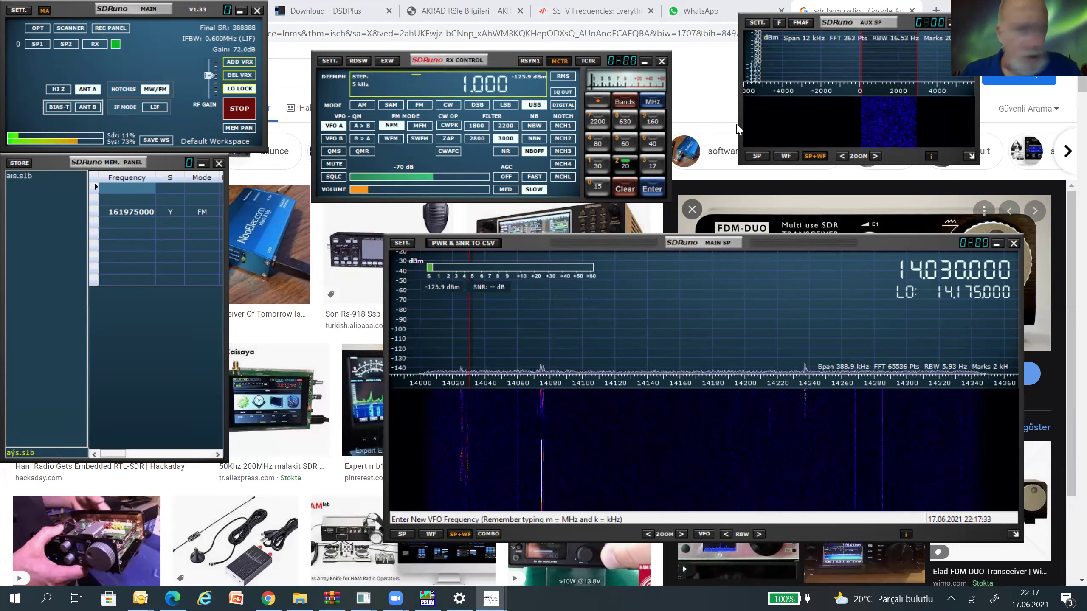
pyautogui.write('4')
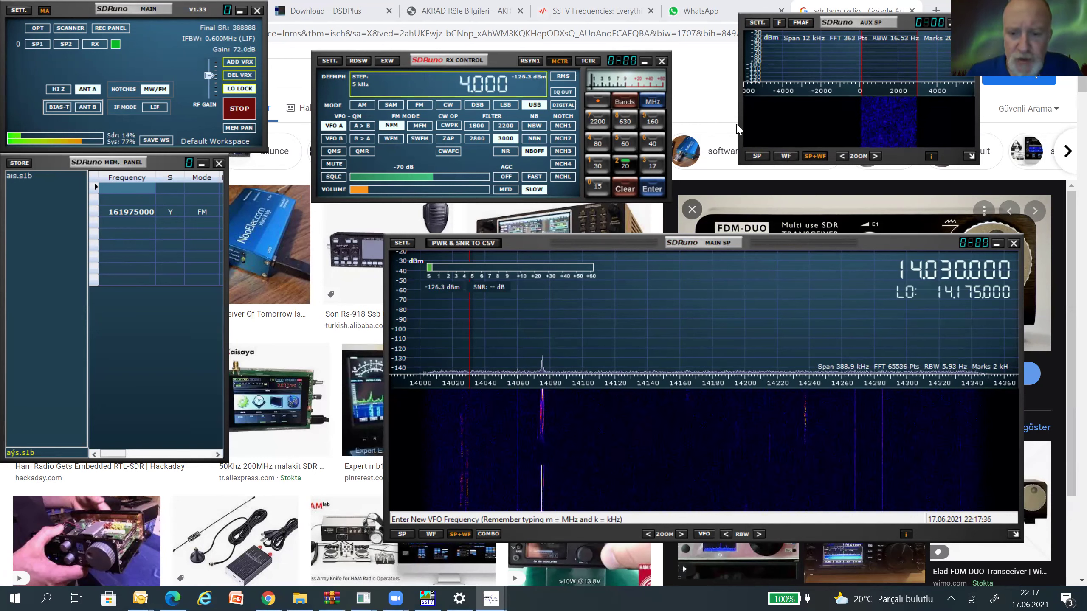
pyautogui.write('33550000')
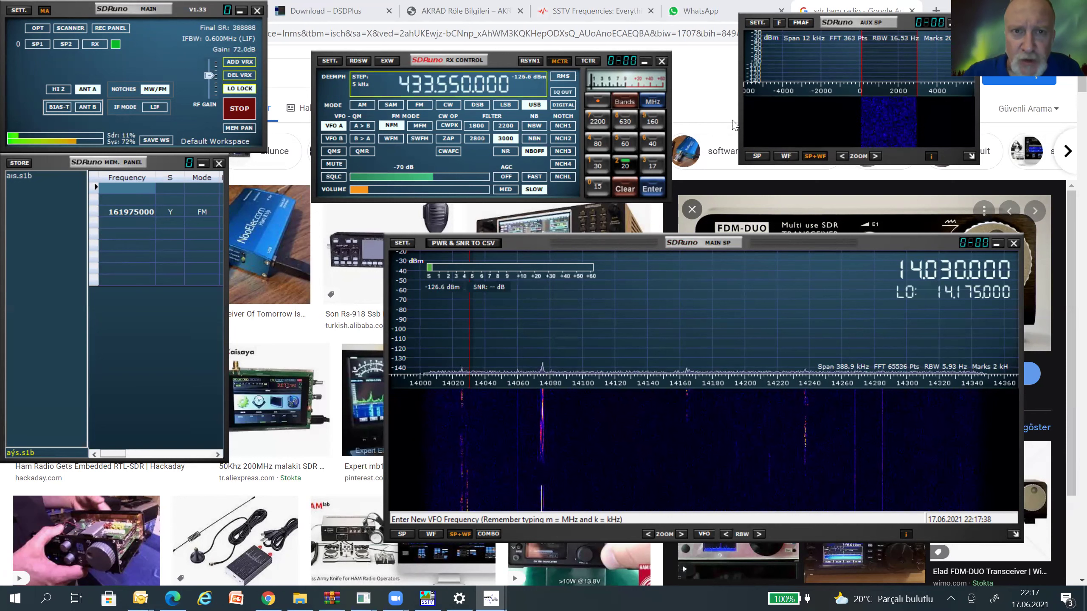
pyautogui.press('Return')
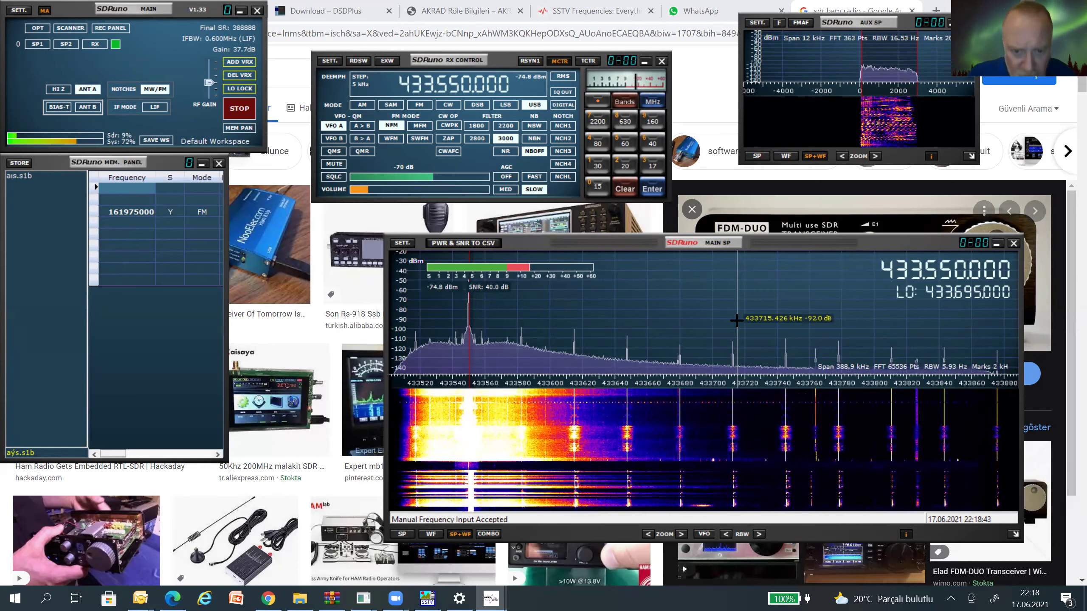
pyautogui.click(682, 534)
pyautogui.click(682, 534)
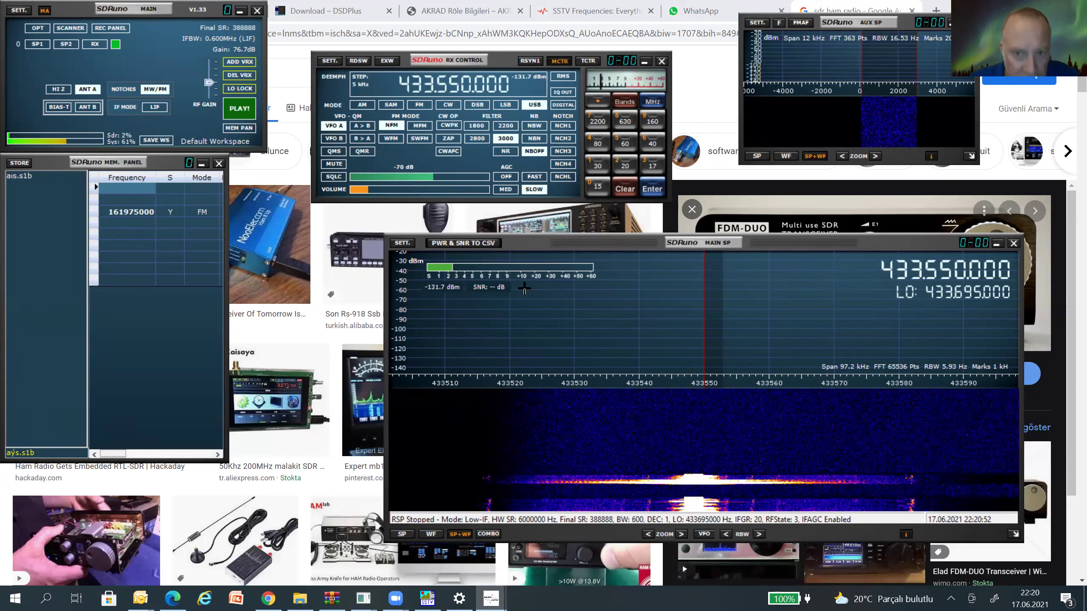
# Step: Restart reception and tune the VFO to 439.150 MHz in narrowband FM mode
pyautogui.click(234, 114)
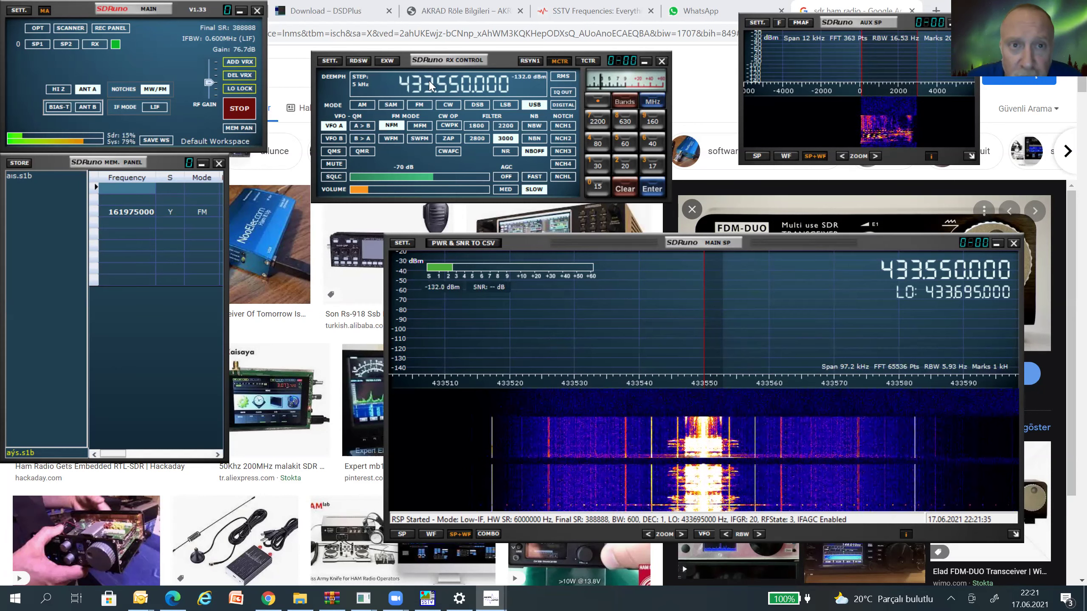
pyautogui.scroll(4, 429, 90)
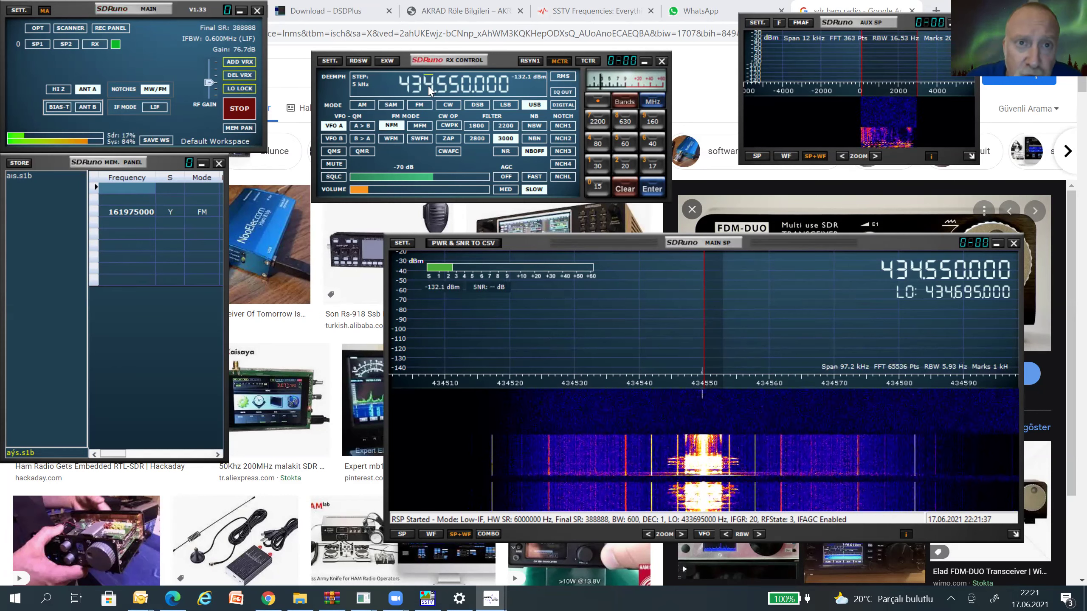
pyautogui.scroll(1, 429, 89)
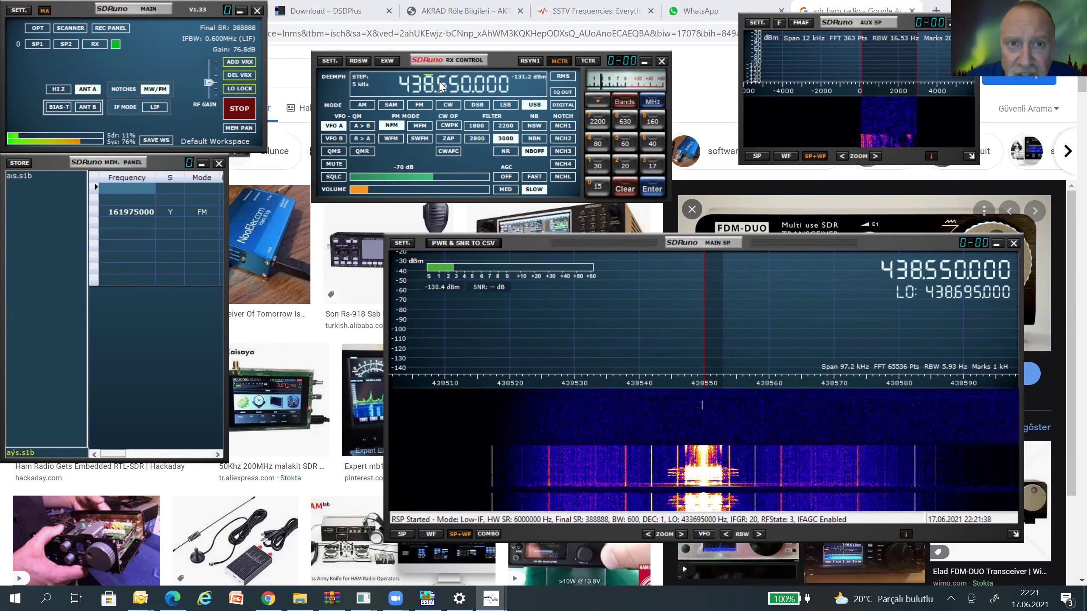
pyautogui.scroll(6, 440, 88)
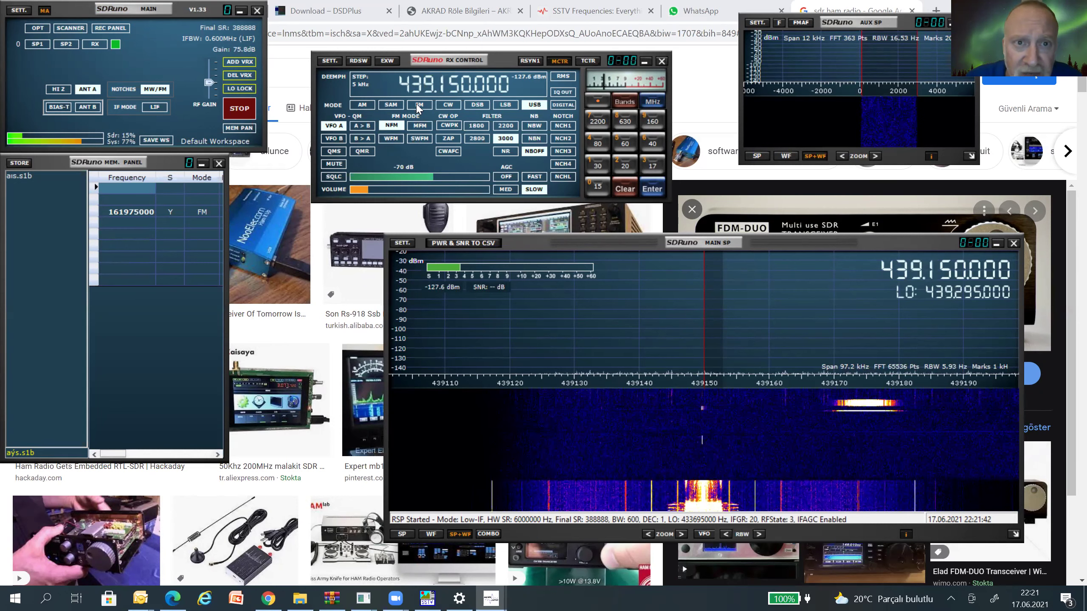
pyautogui.click(384, 123)
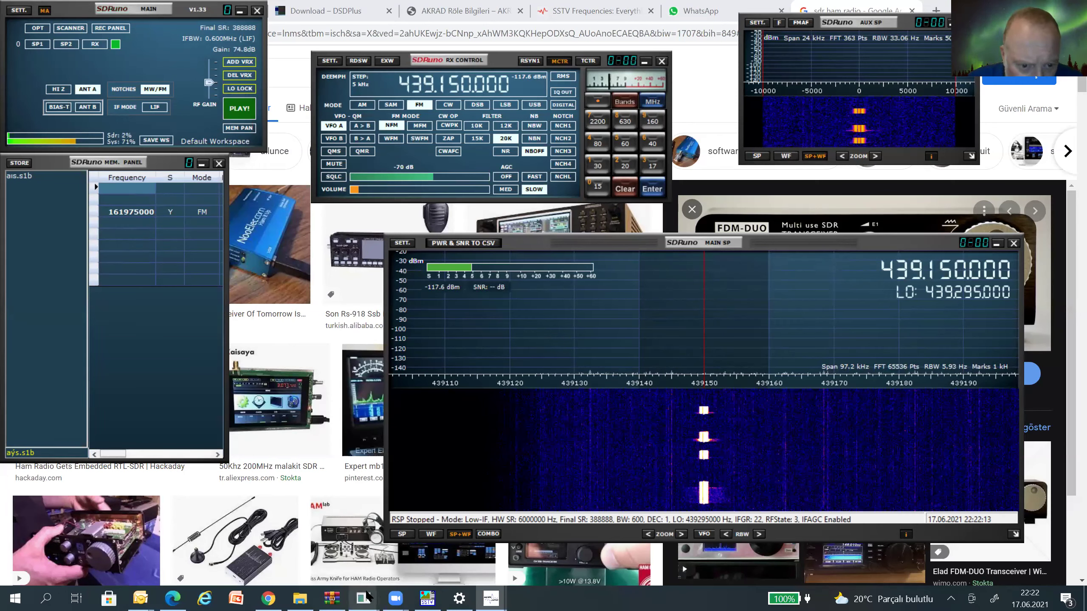
# Step: Bring up the DSD+ Source Audio window and move it clear of the SDRuno main panel
pyautogui.moveTo(363, 597)
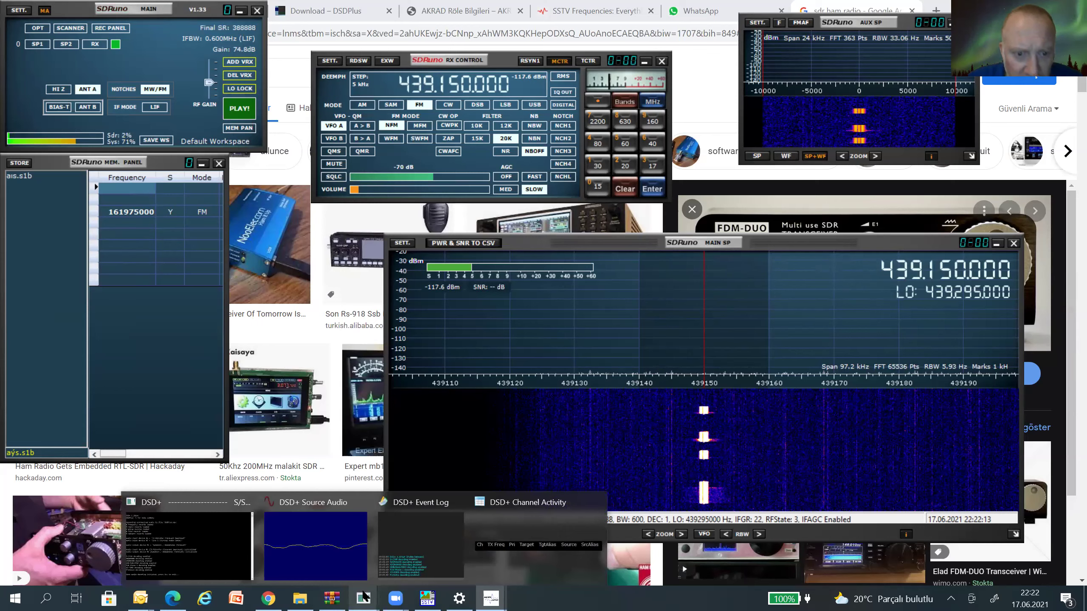
pyautogui.click(322, 526)
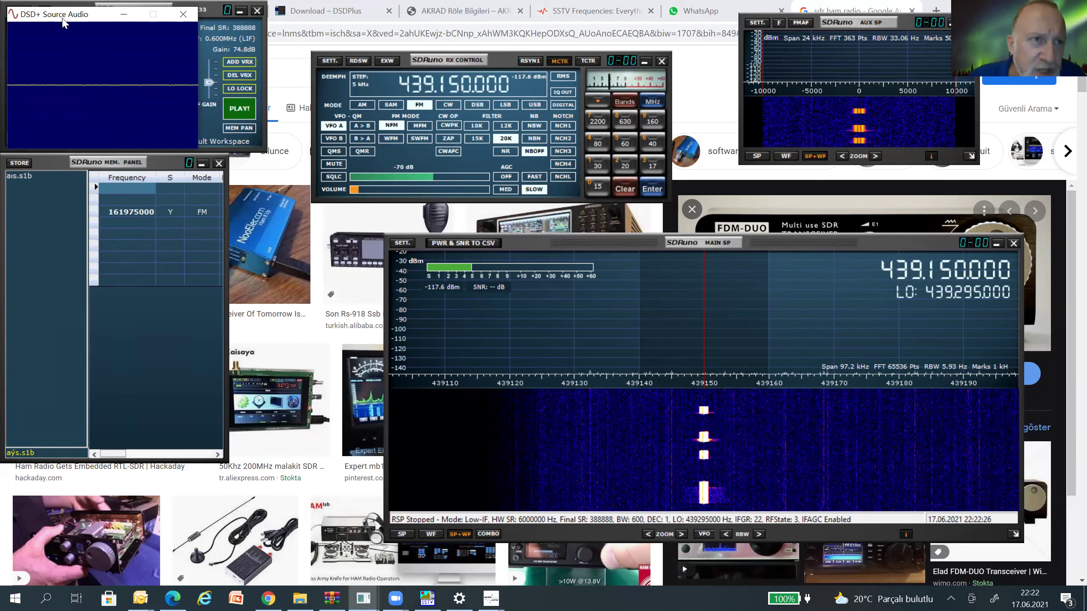
pyautogui.moveTo(63, 22); pyautogui.dragTo(239, 304)
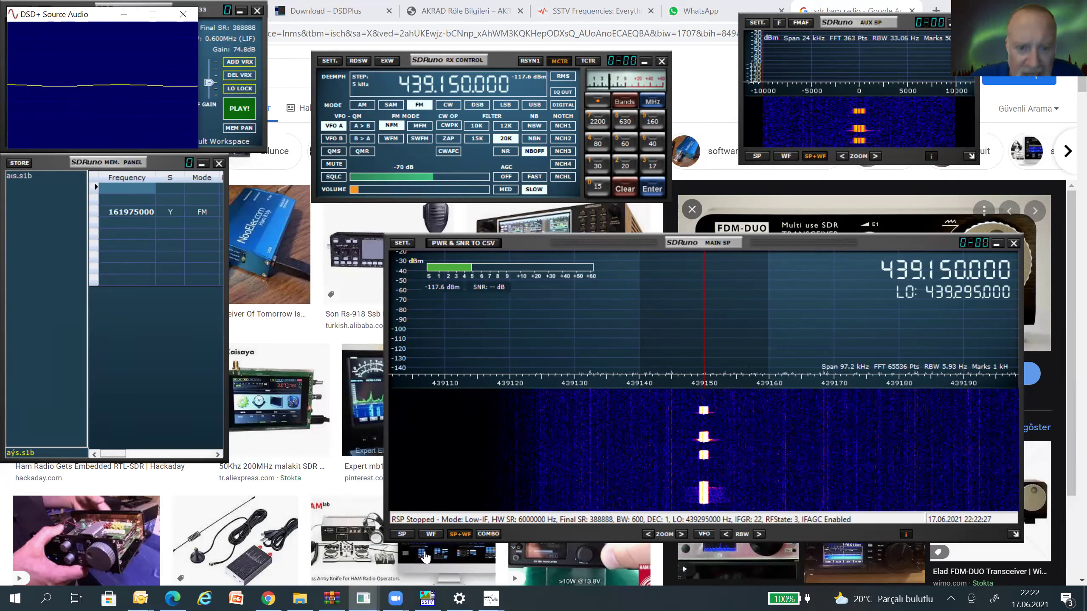
# Step: Bring up the DSD+ console and the DSD+ Event Log window alongside the receiver
pyautogui.moveTo(363, 598)
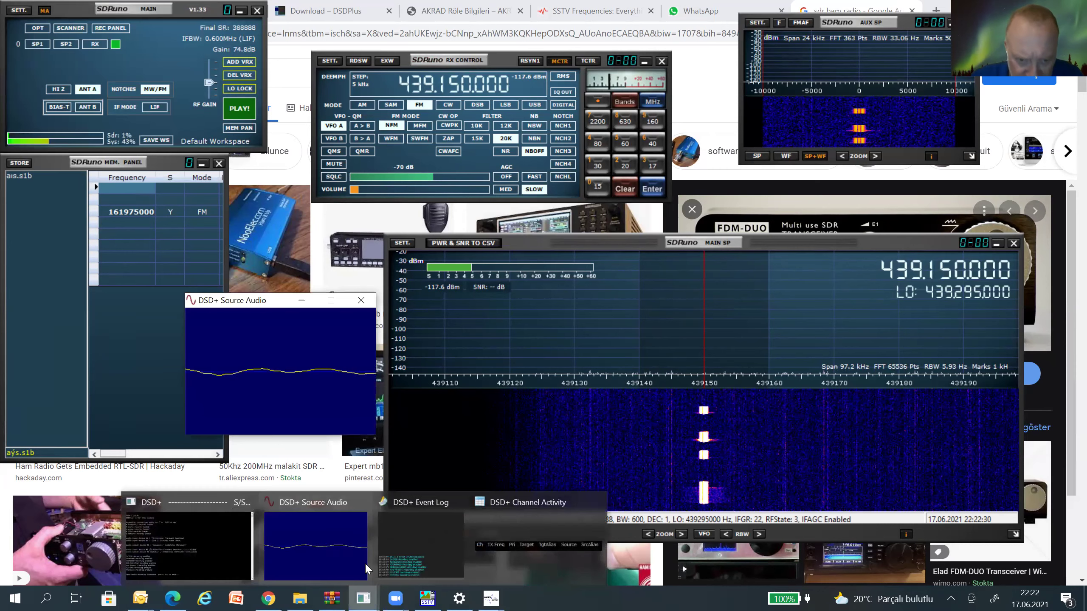
pyautogui.click(230, 521)
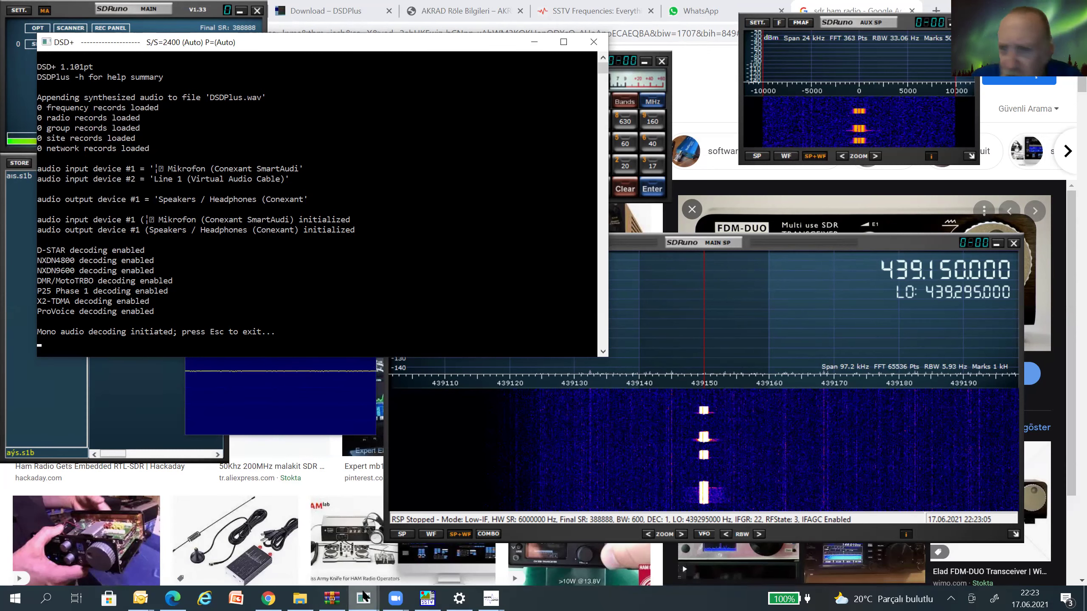
pyautogui.moveTo(363, 593)
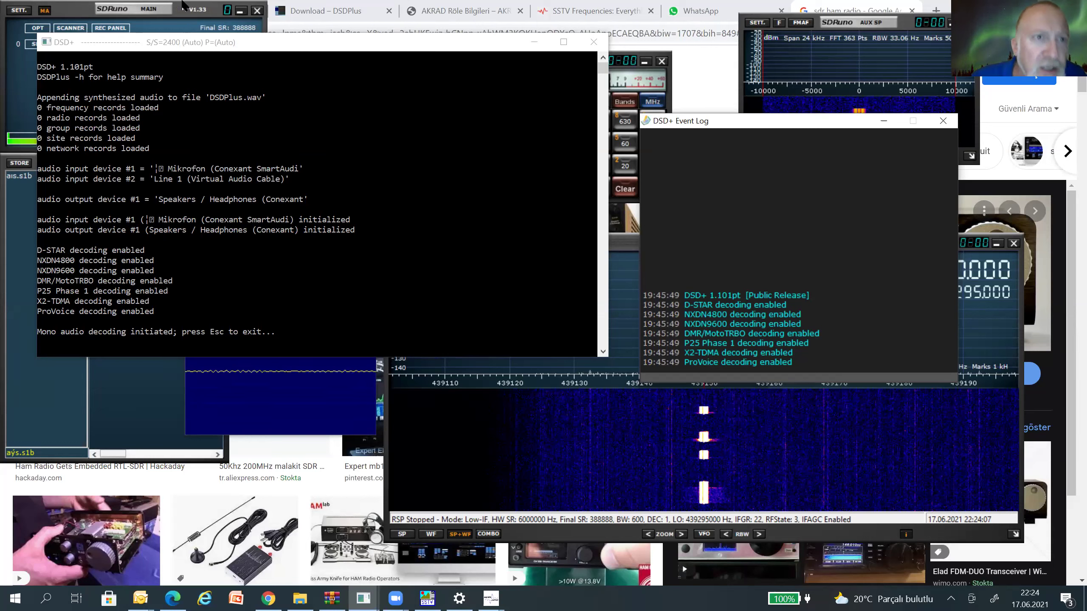
# Step: Switch to the browser, view the DSDPlus download page and its address, and return to the receiver windows
pyautogui.click(228, 3)
pyautogui.click(325, 11)
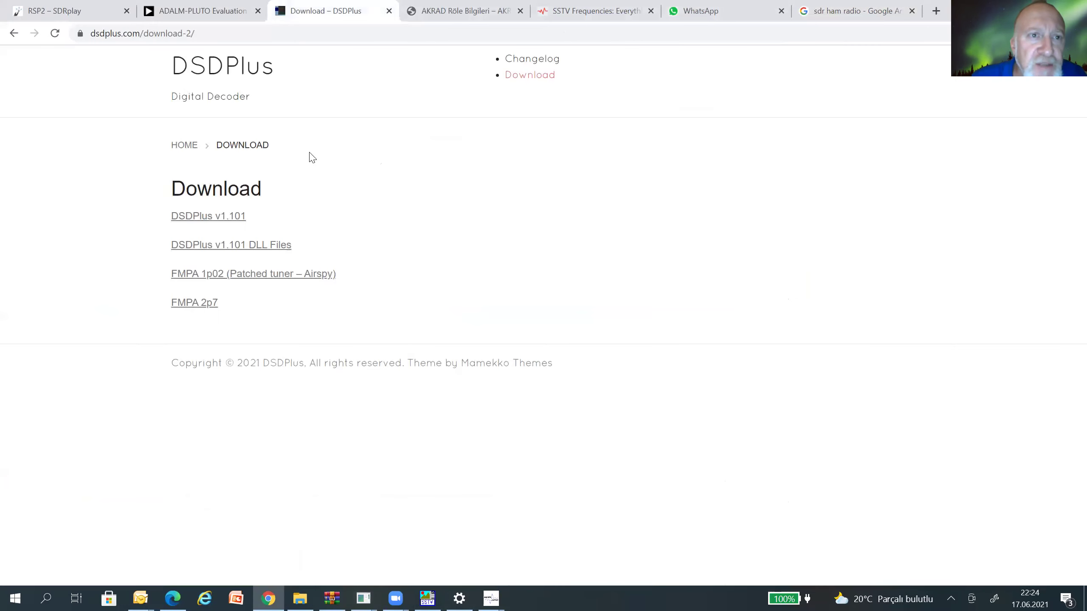
pyautogui.click(201, 33)
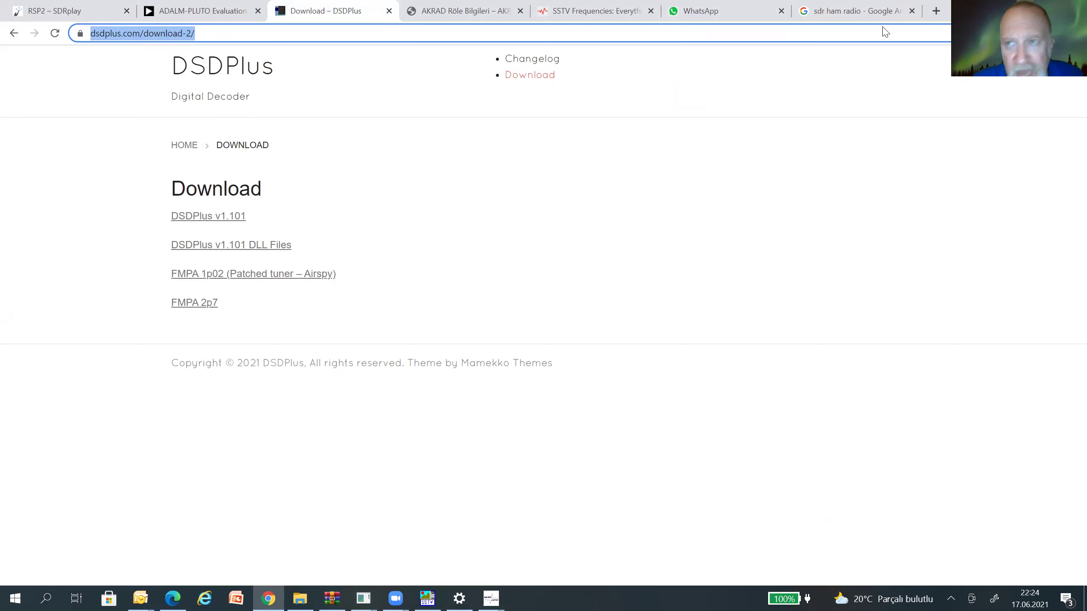
pyautogui.click(1027, 9)
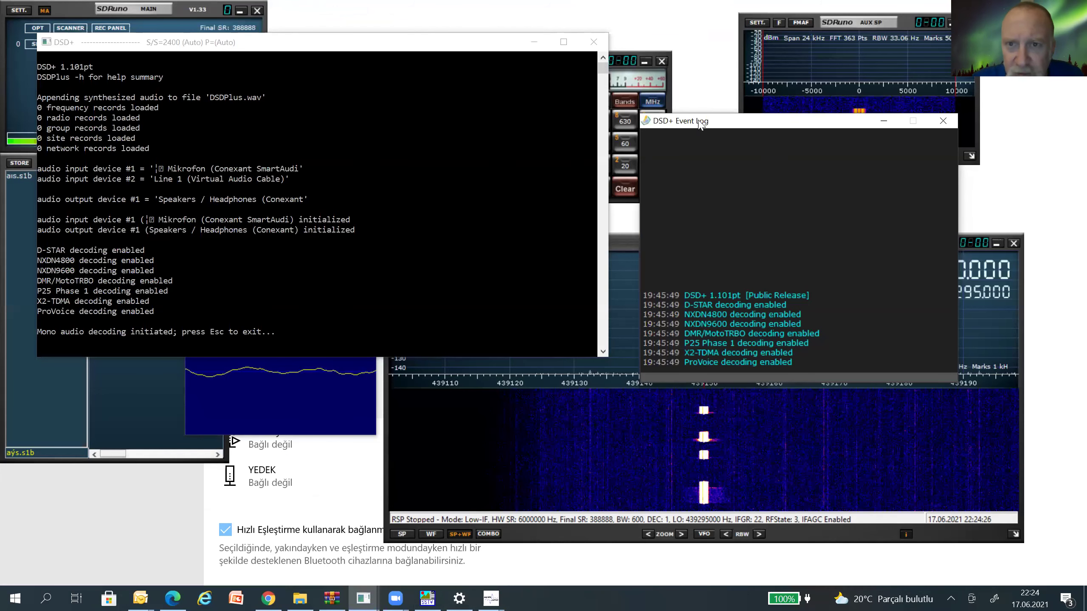
# Step: Move the DSD+ console down to uncover the receiver controls and restart reception
pyautogui.moveTo(247, 42); pyautogui.dragTo(247, 198)
pyautogui.click(239, 108)
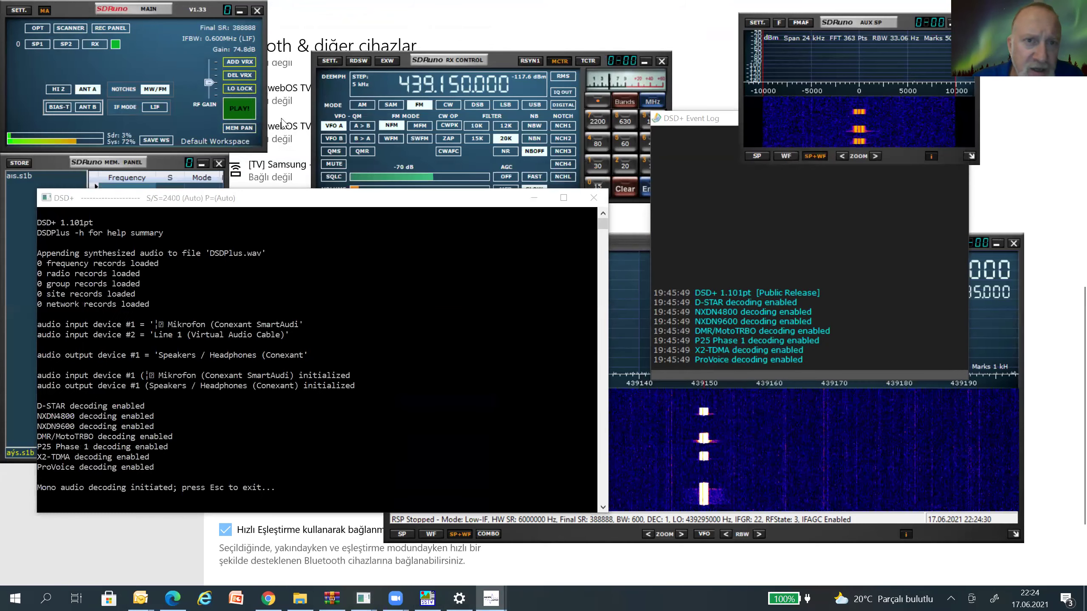
# Step: Tune the VFO to 439.162.500 MHz in narrowband FM with reception running
pyautogui.click(443, 85)
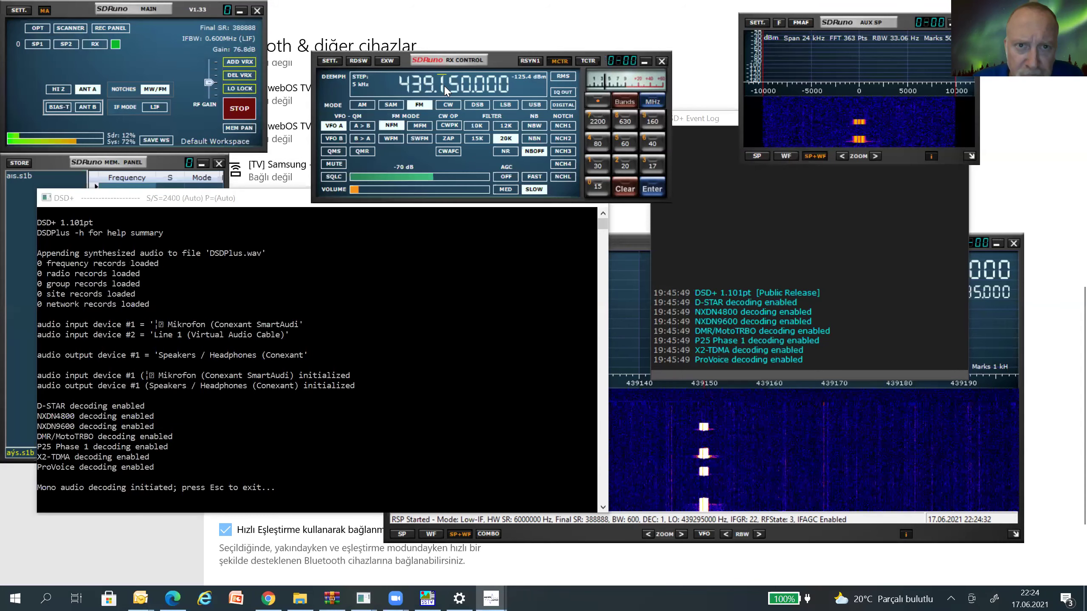
pyautogui.scroll(4, 445, 90)
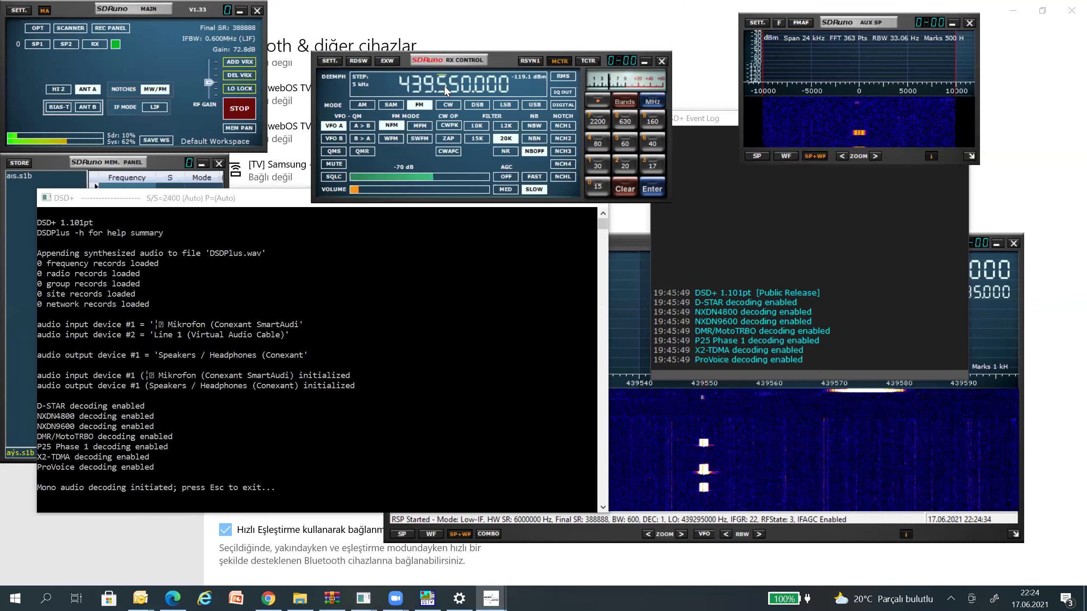
pyautogui.scroll(4, 446, 90)
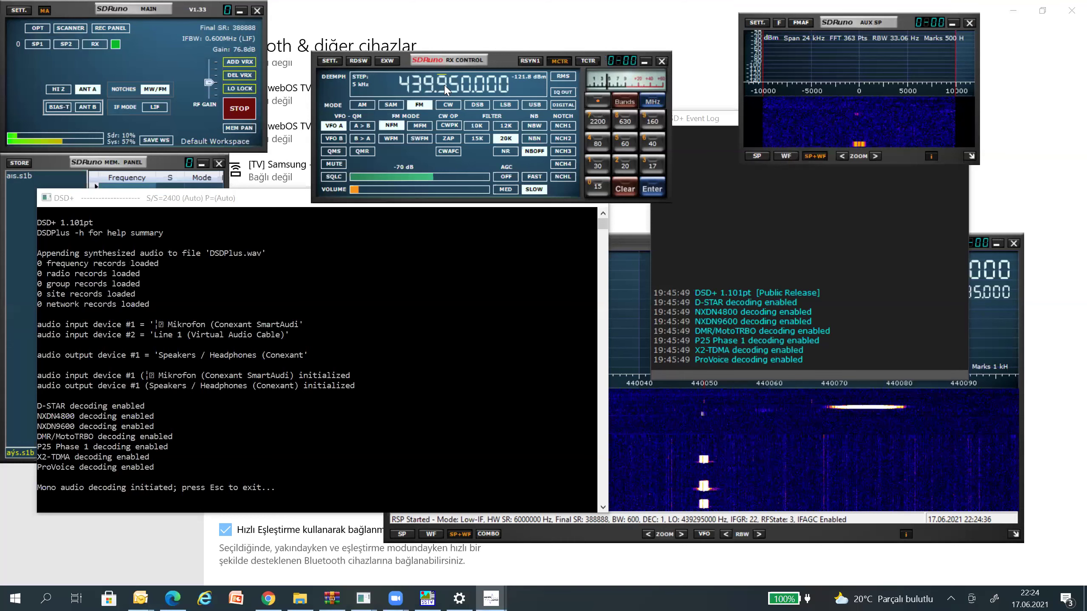
pyautogui.scroll(-2, 446, 90)
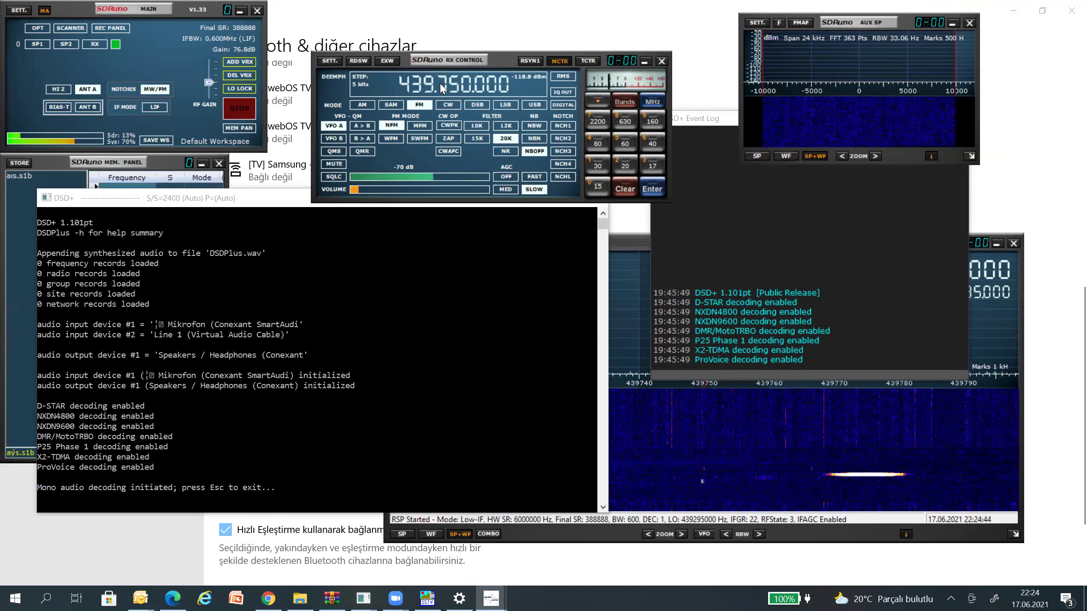
pyautogui.scroll(-6, 440, 82)
pyautogui.scroll(2, 456, 88)
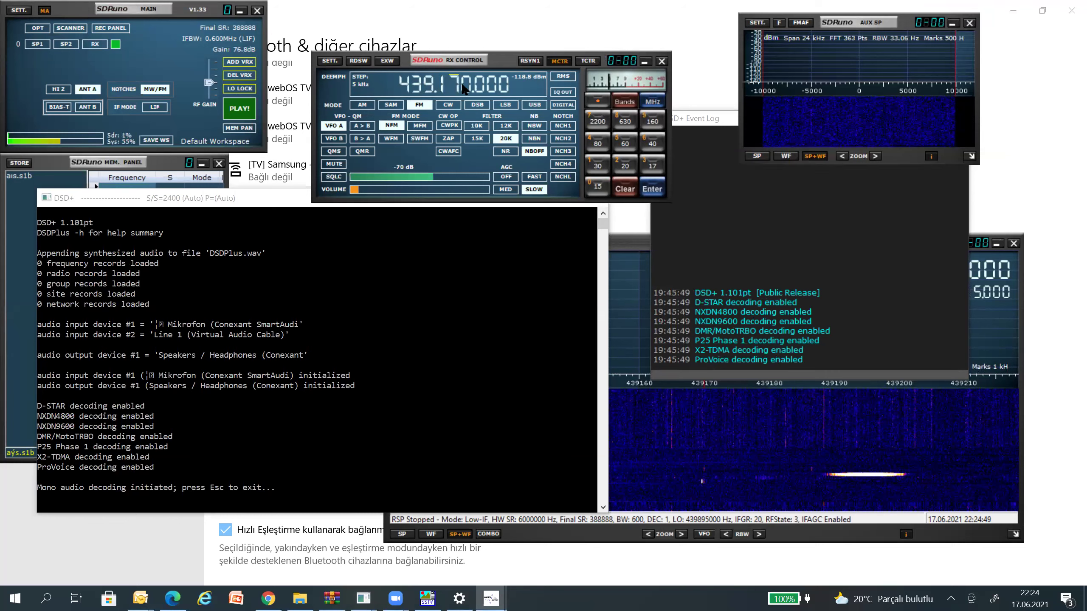
pyautogui.scroll(-10, 480, 87)
pyautogui.scroll(2, 479, 87)
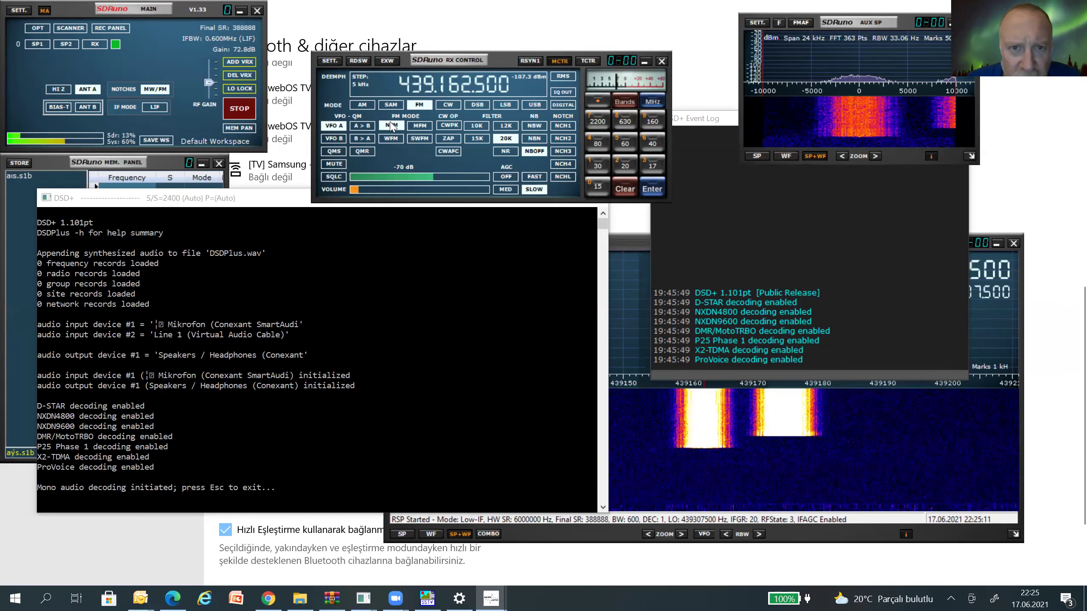
# Step: Open the Windows sound settings and set the input device to Line 1 (Virtual Audio Cable)
pyautogui.click(333, 337)
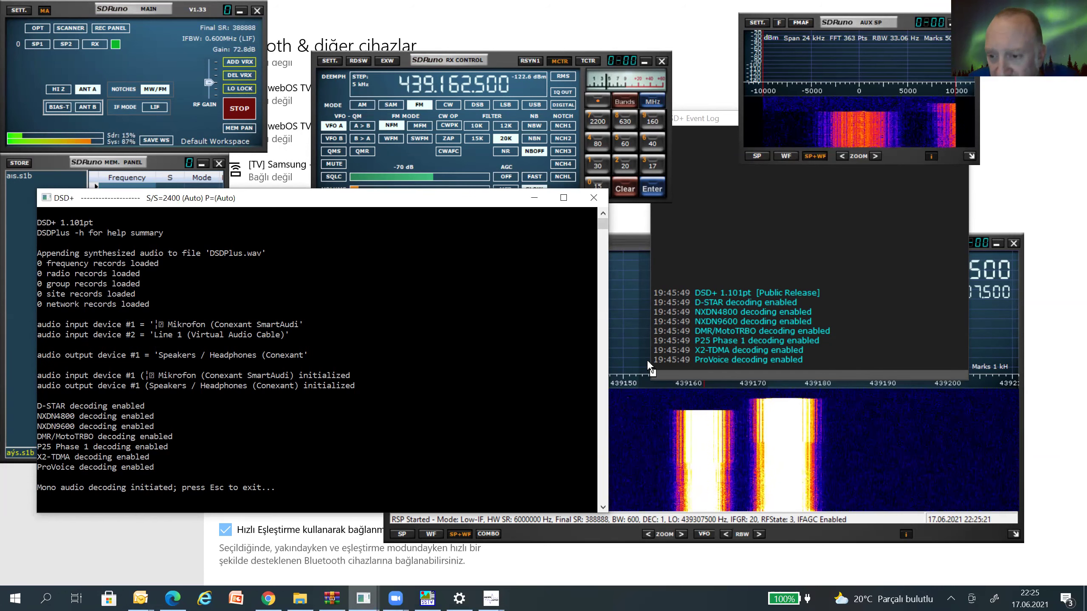
pyautogui.click(951, 598)
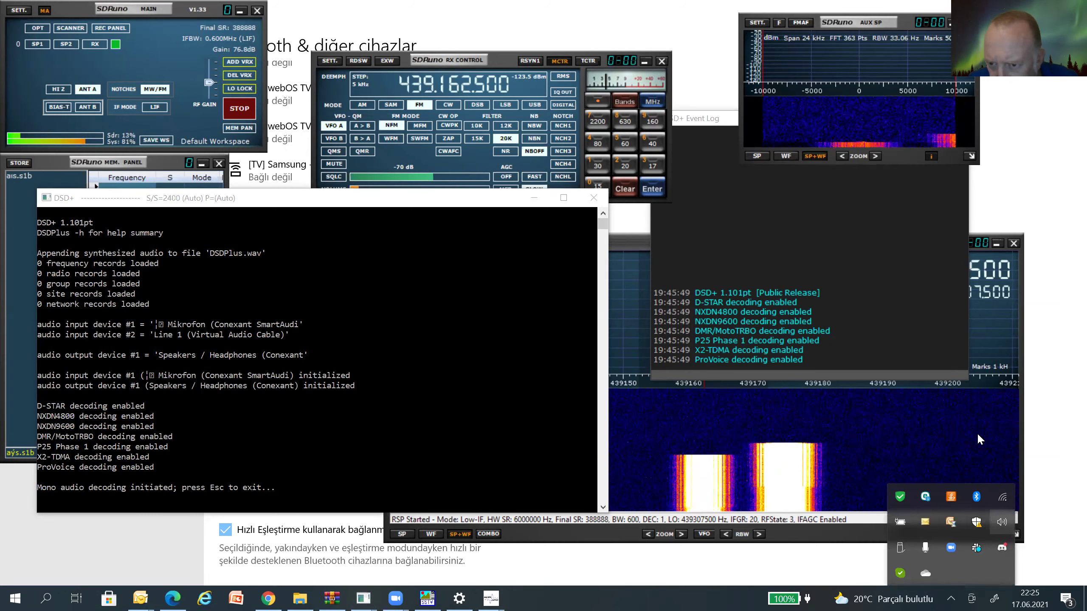
pyautogui.press('Down')
pyautogui.press('Return')
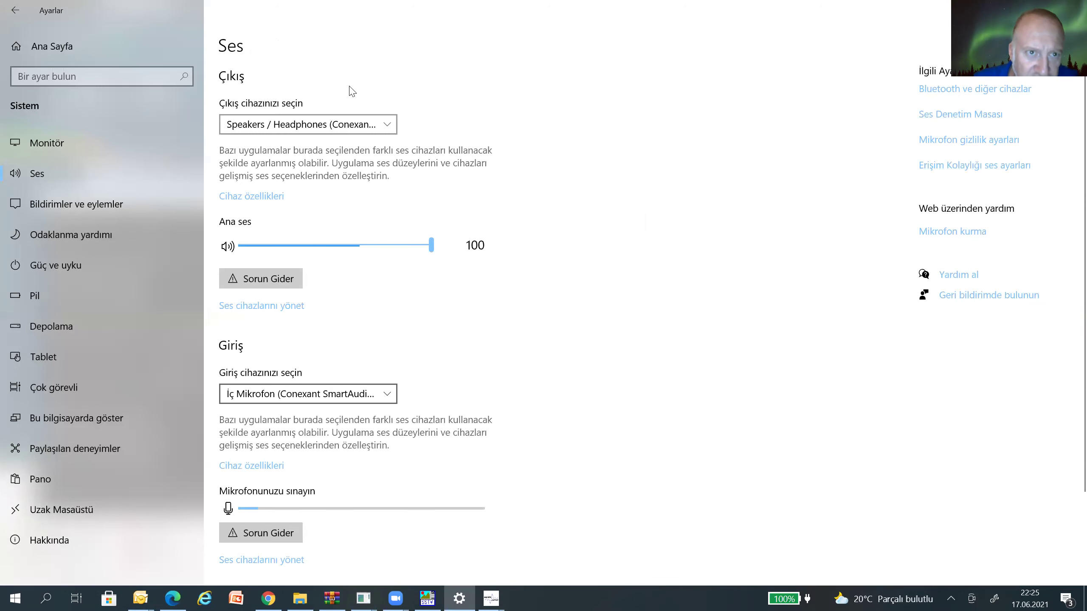
pyautogui.click(338, 127)
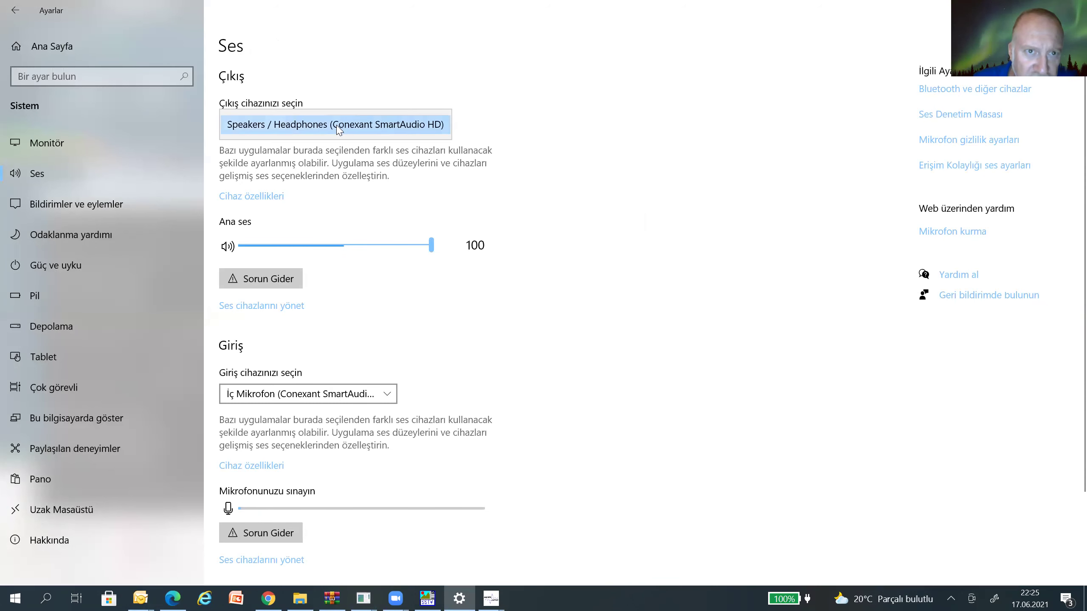
pyautogui.click(345, 399)
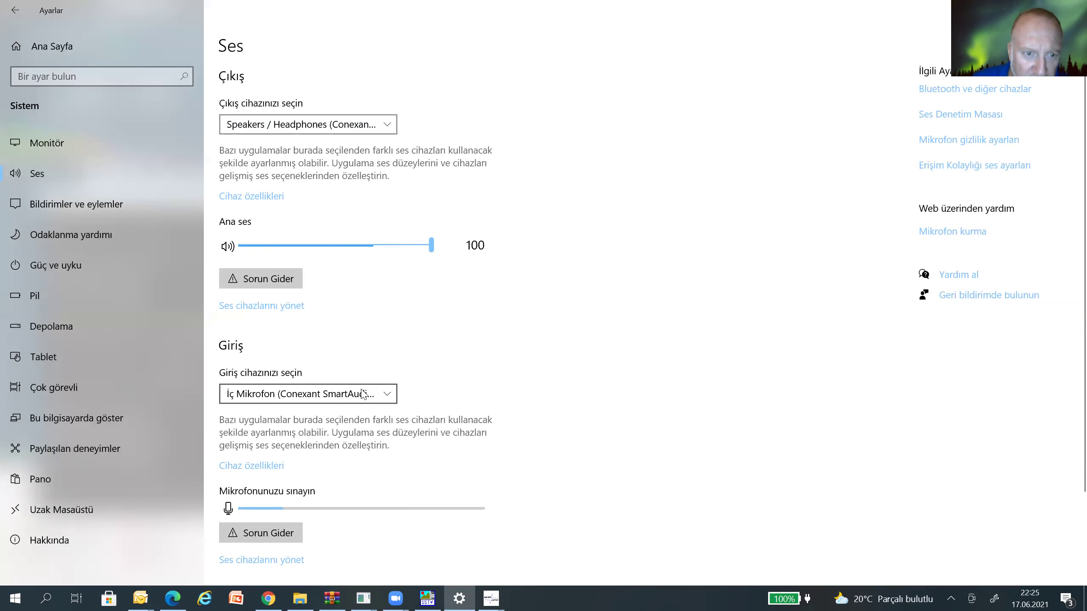
pyautogui.click(382, 398)
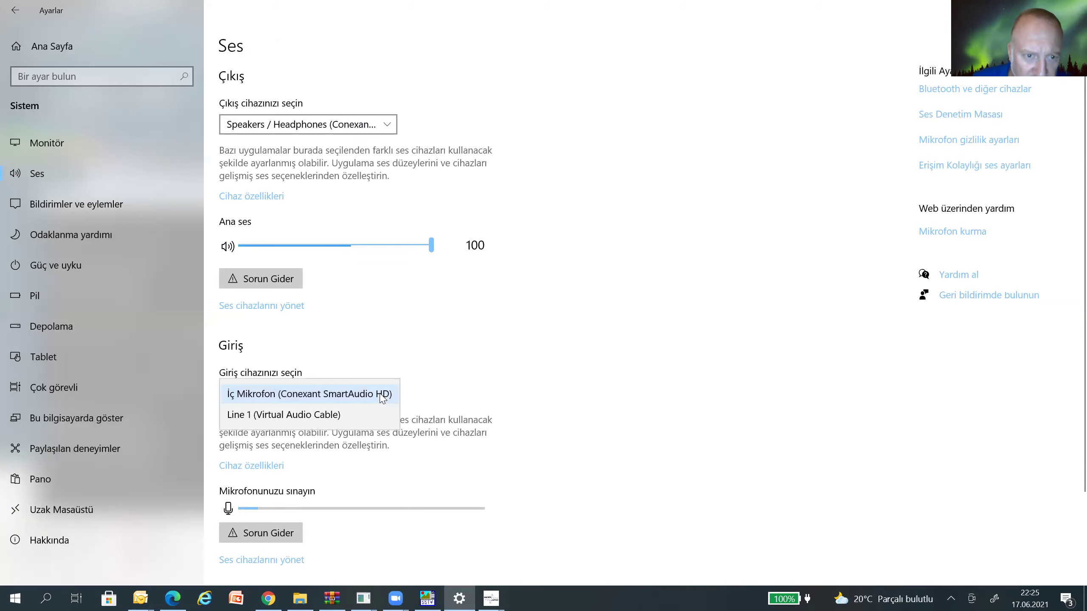
pyautogui.click(329, 421)
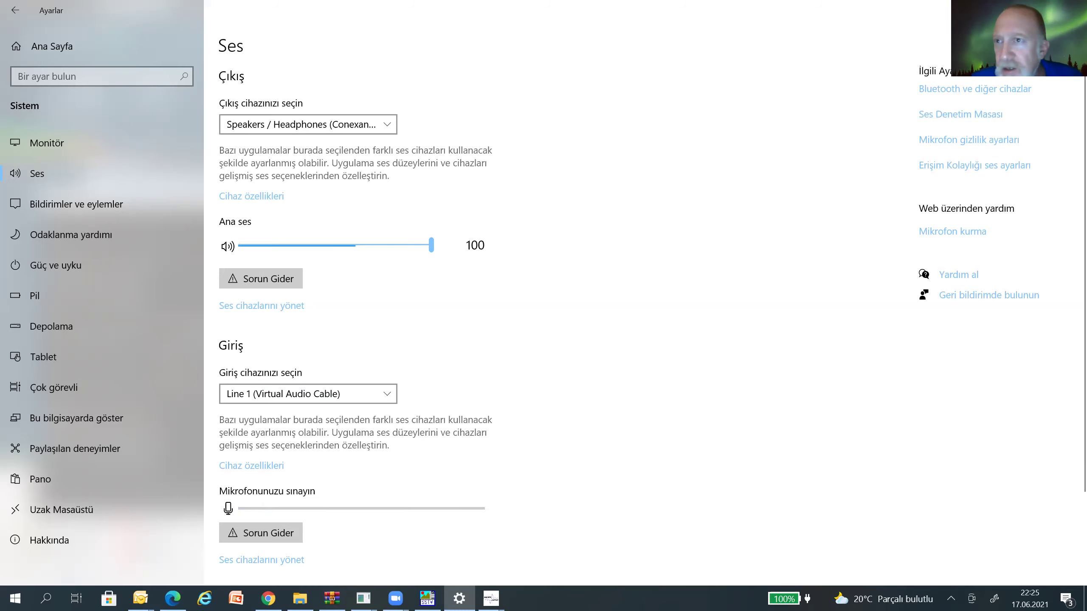
# Step: Switch back to DSD+ and check the audio devices in its console and the entries in its Event Log
pyautogui.hotkey('alt', 'Tab')
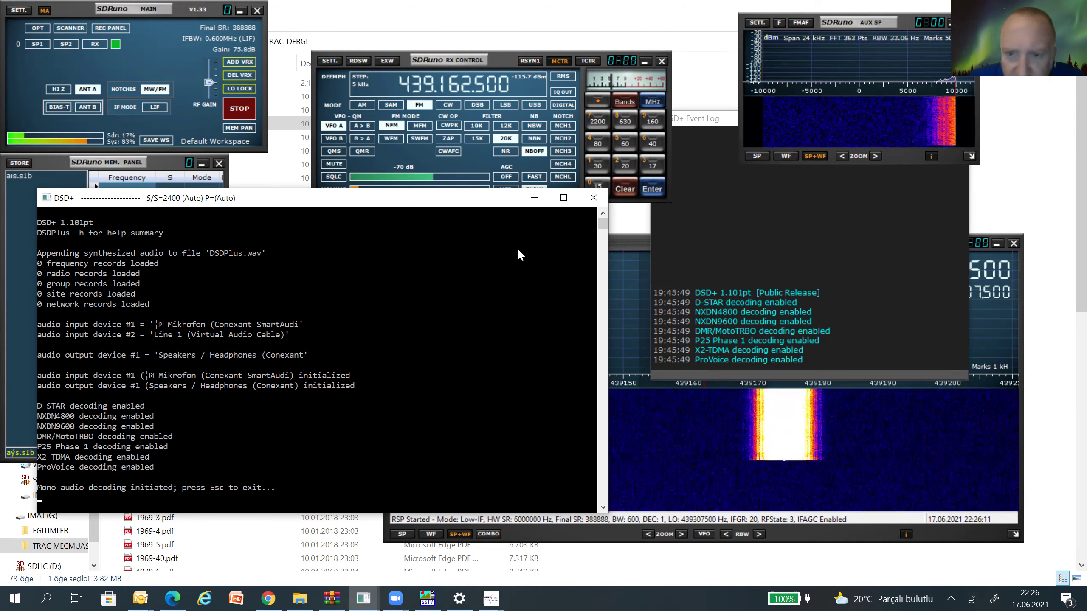
pyautogui.click(200, 307)
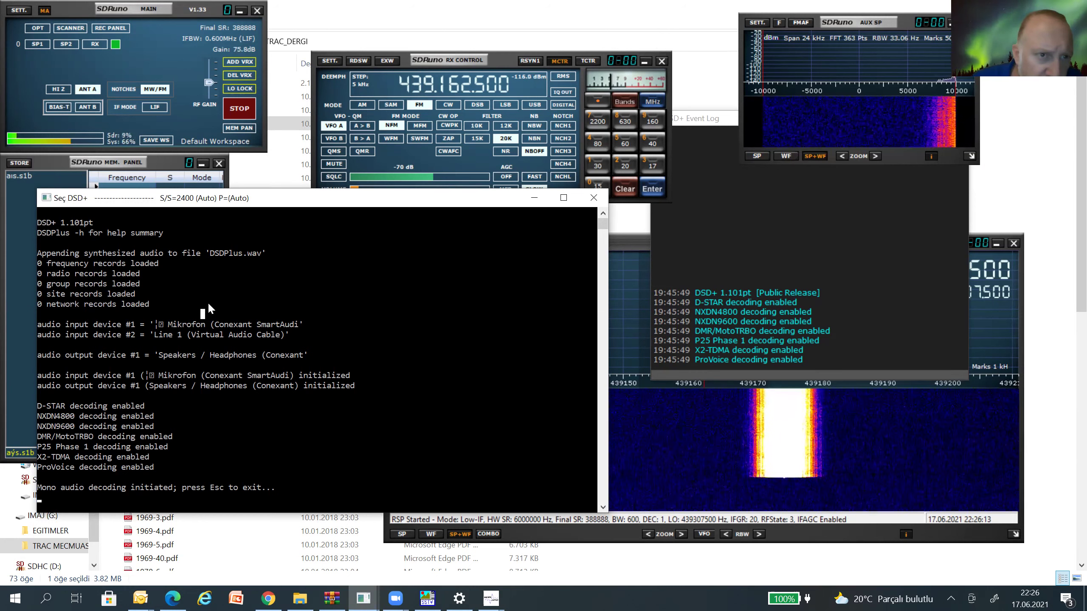
pyautogui.click(314, 384)
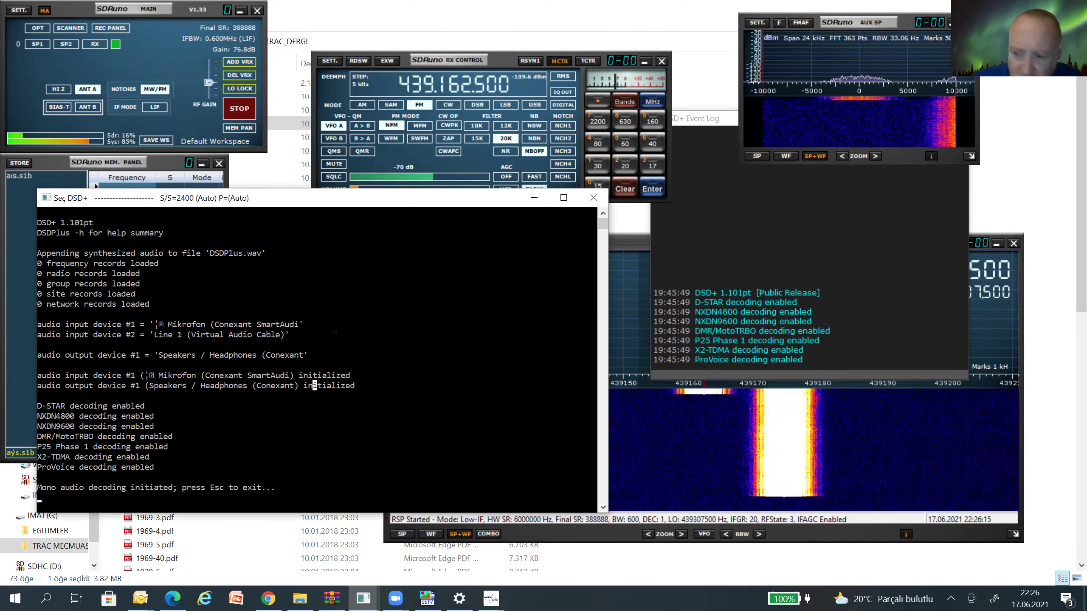
pyautogui.press('Escape')
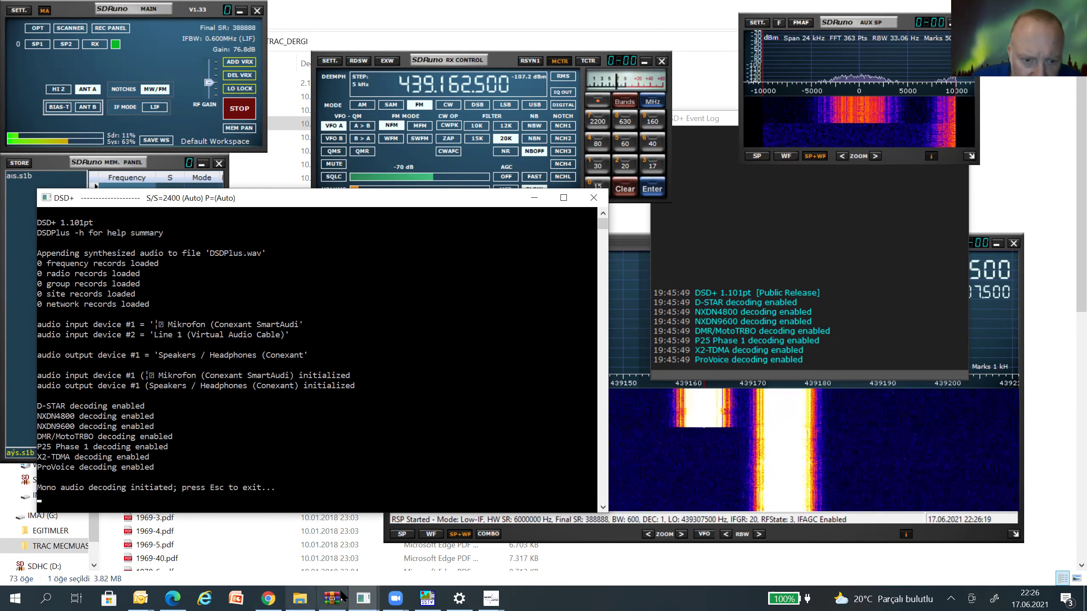
pyautogui.click(363, 599)
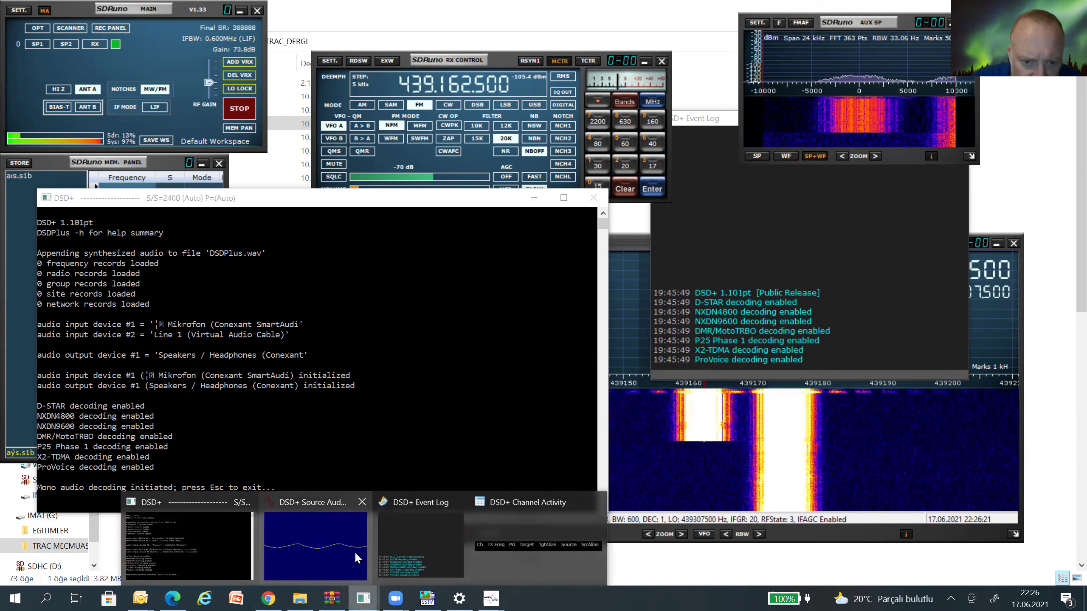
pyautogui.click(403, 537)
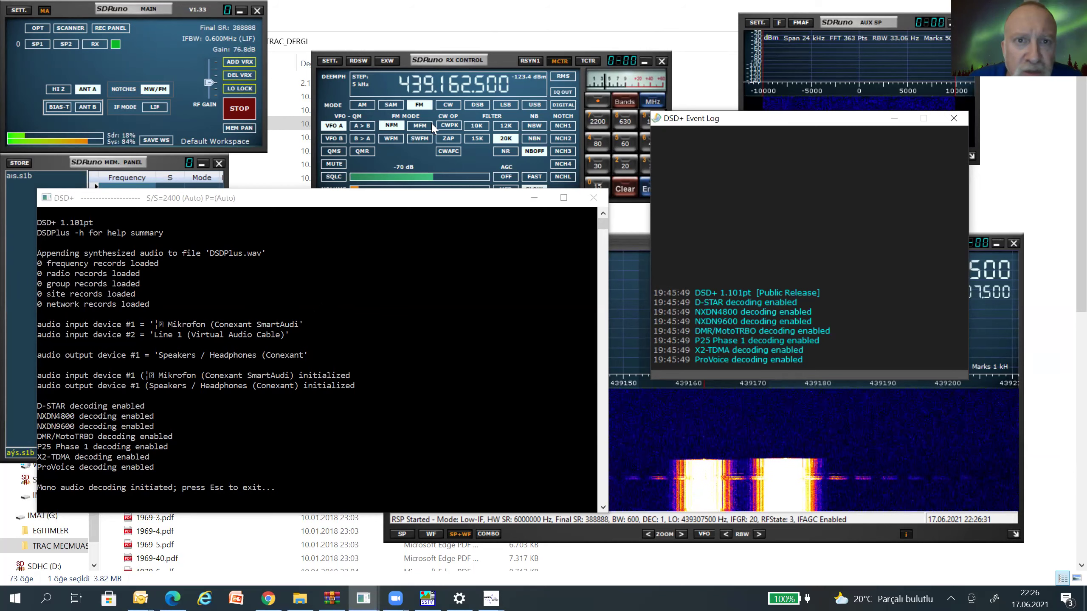
# Step: Try wideband FM mode on the receiver and return to narrowband FM
pyautogui.click(391, 137)
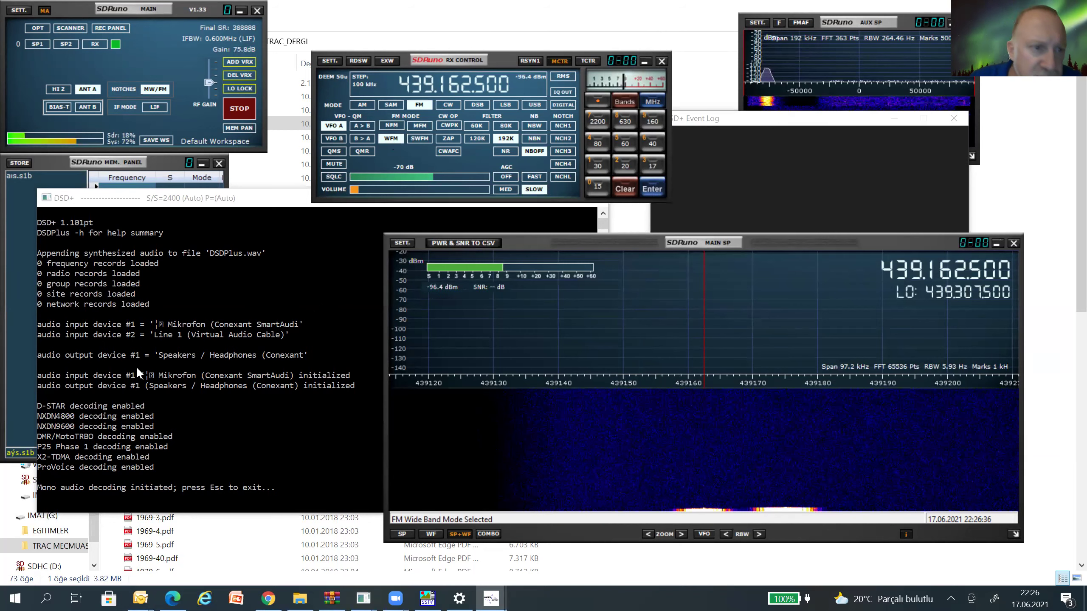
# Step: Review the audio device and decoder lines in the DSD+ console
pyautogui.click(154, 309)
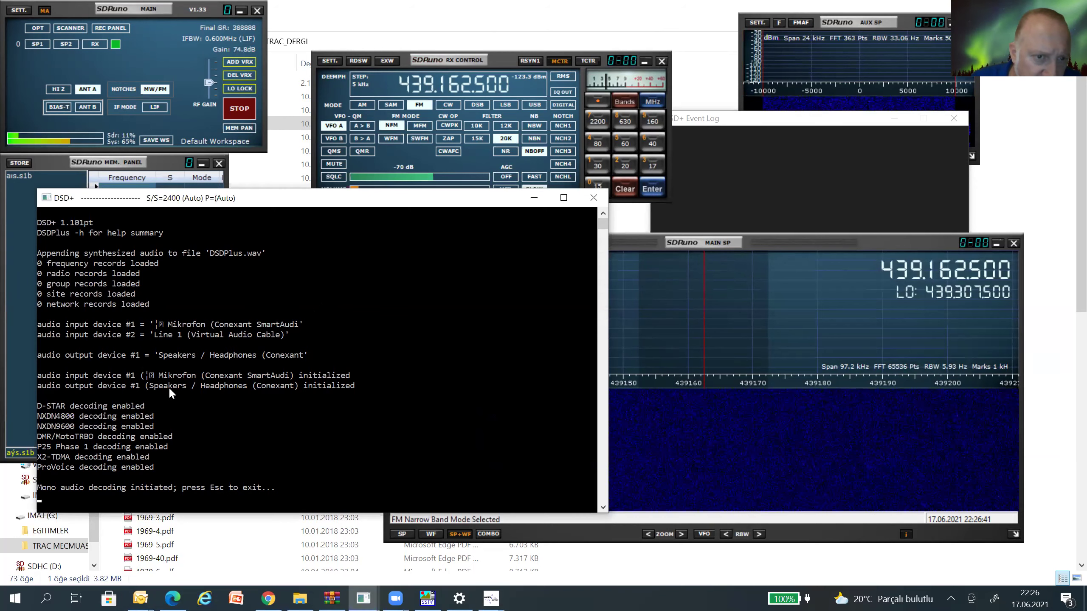
pyautogui.scroll(-6, 295, 339)
pyautogui.scroll(3, 345, 325)
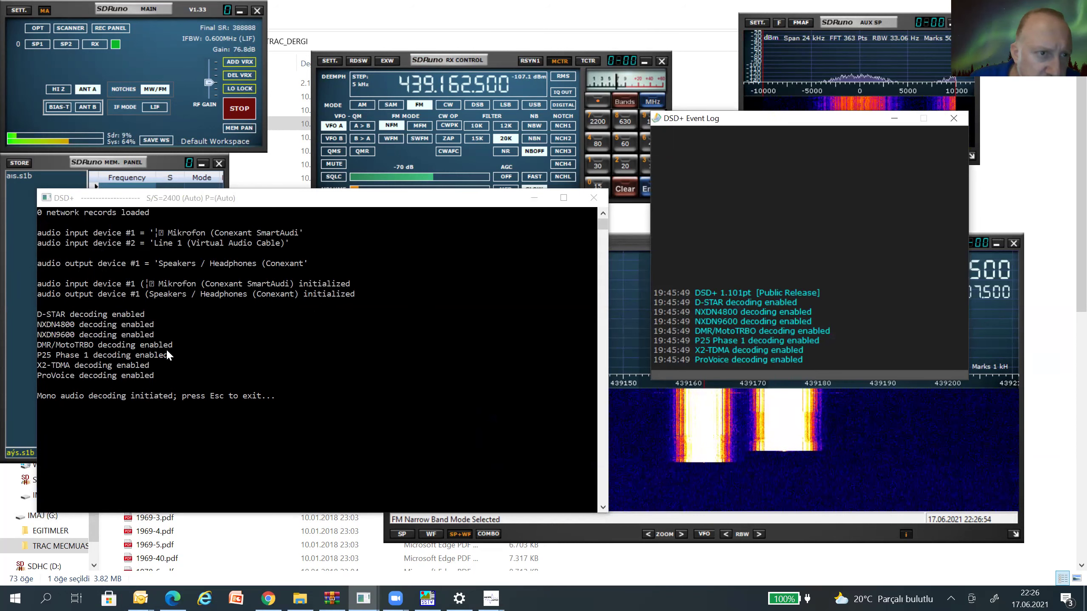
pyautogui.scroll(1, 267, 279)
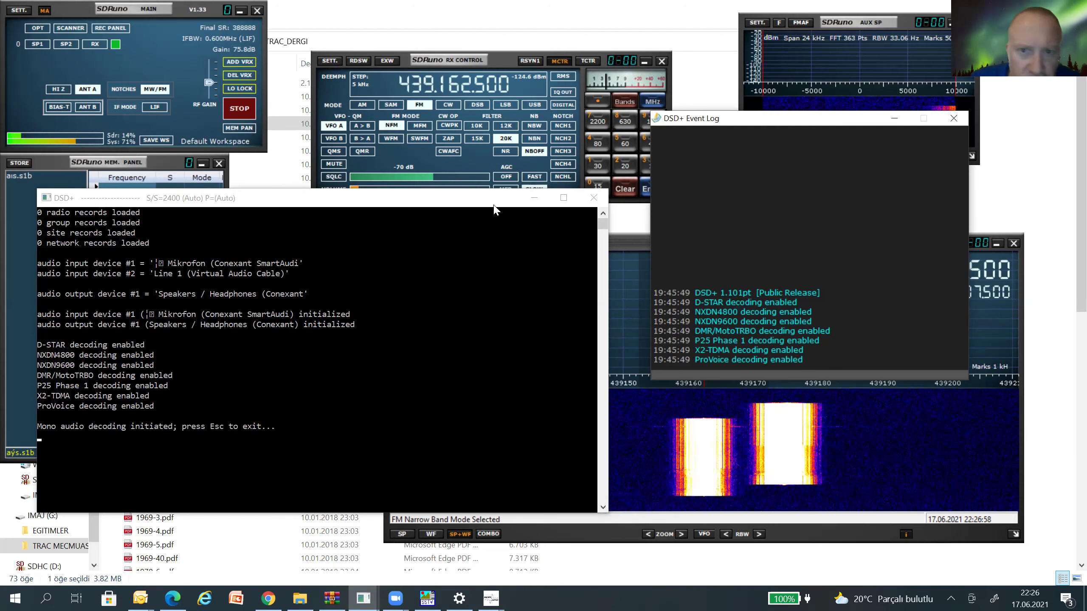
# Step: Exit DSD+ and open the sdrsharp-x86 folder in Downloads
pyautogui.press('Escape')
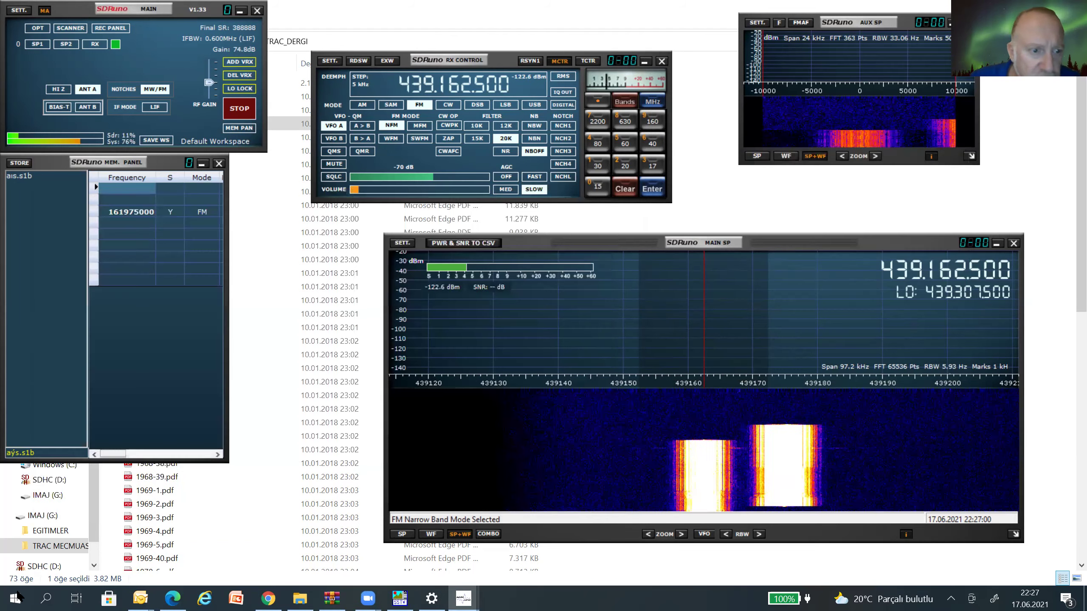
pyautogui.press('super')
pyautogui.write('ds')
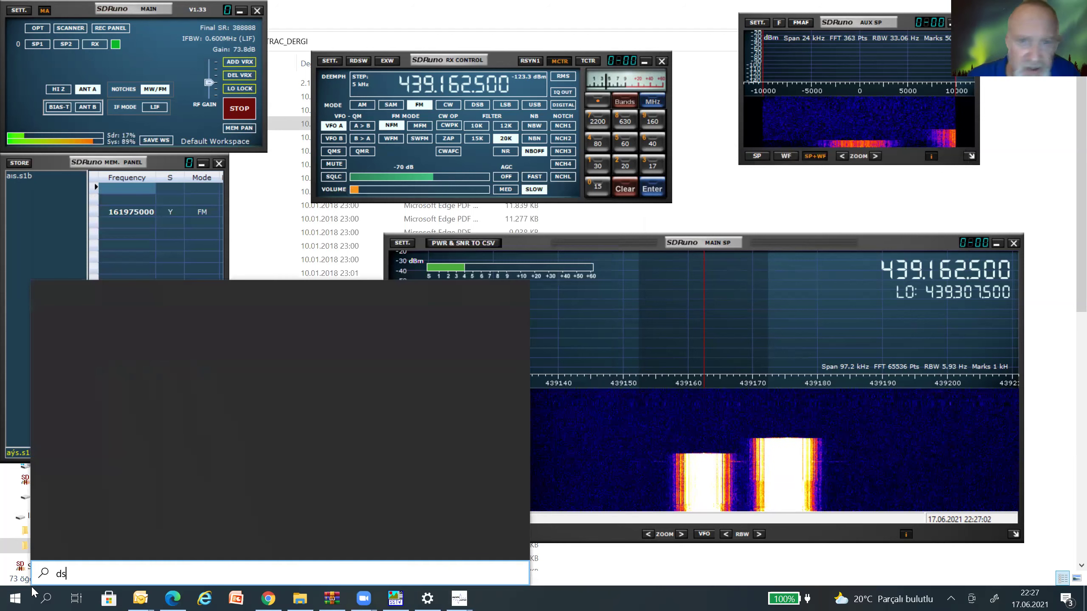
pyautogui.press('super+e')
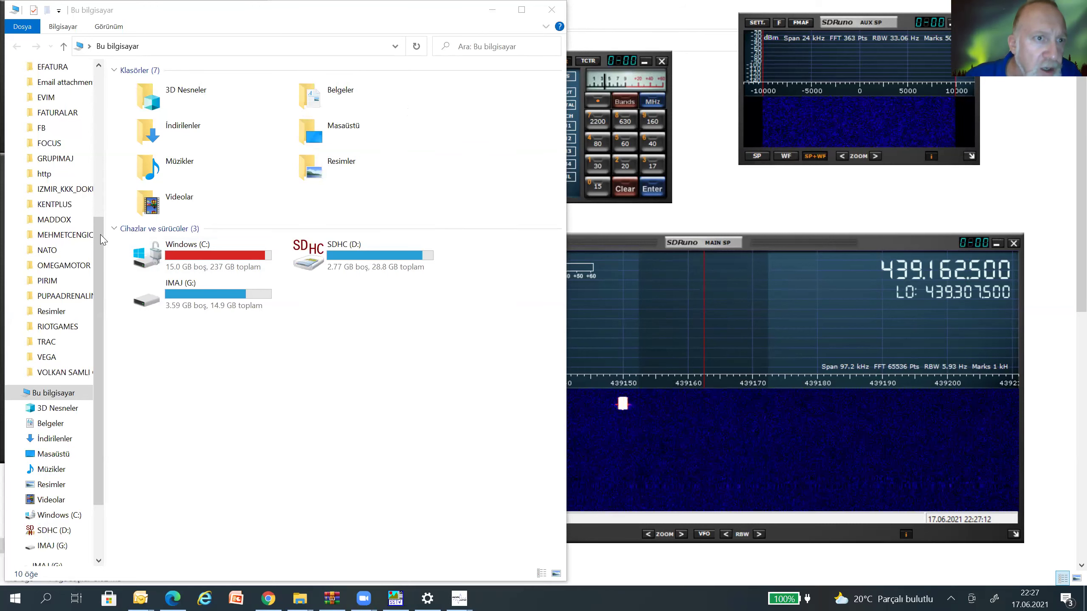
pyautogui.click(115, 109)
pyautogui.scroll(6, 58, 124)
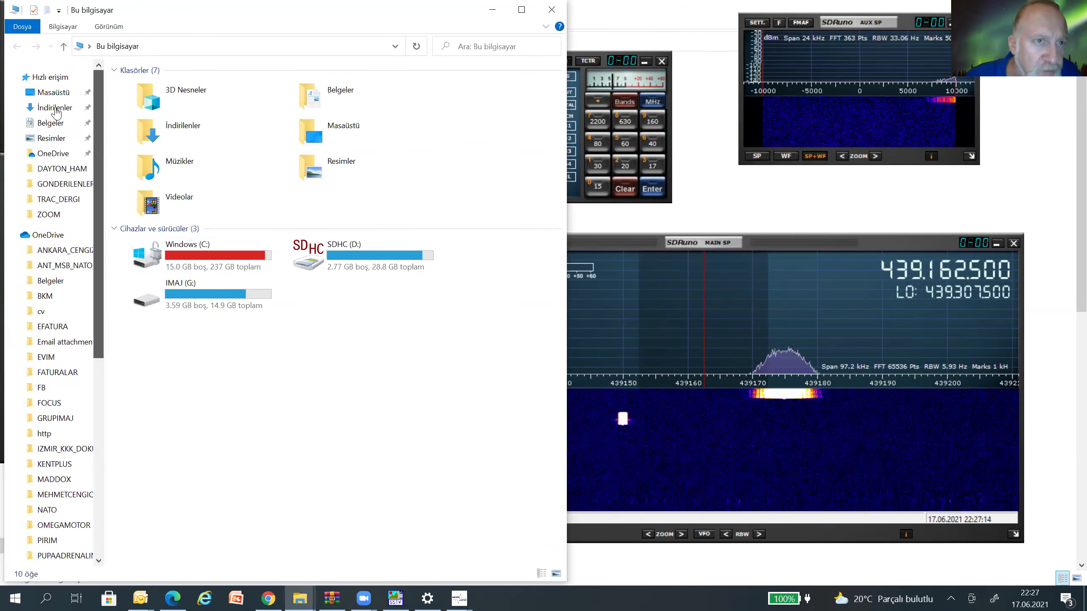
pyautogui.doubleClick(170, 139)
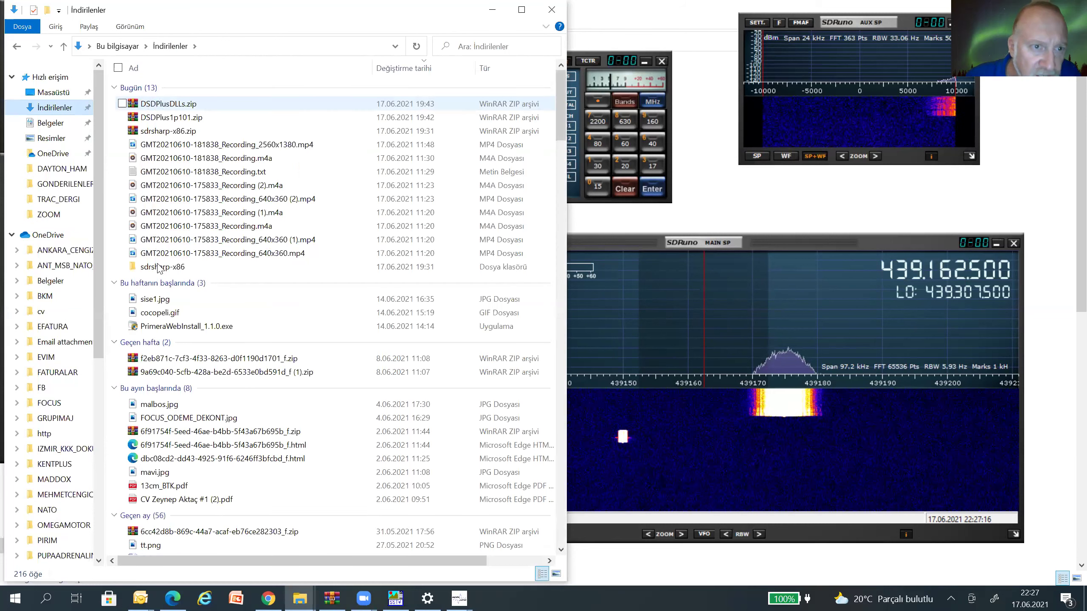
pyautogui.doubleClick(161, 267)
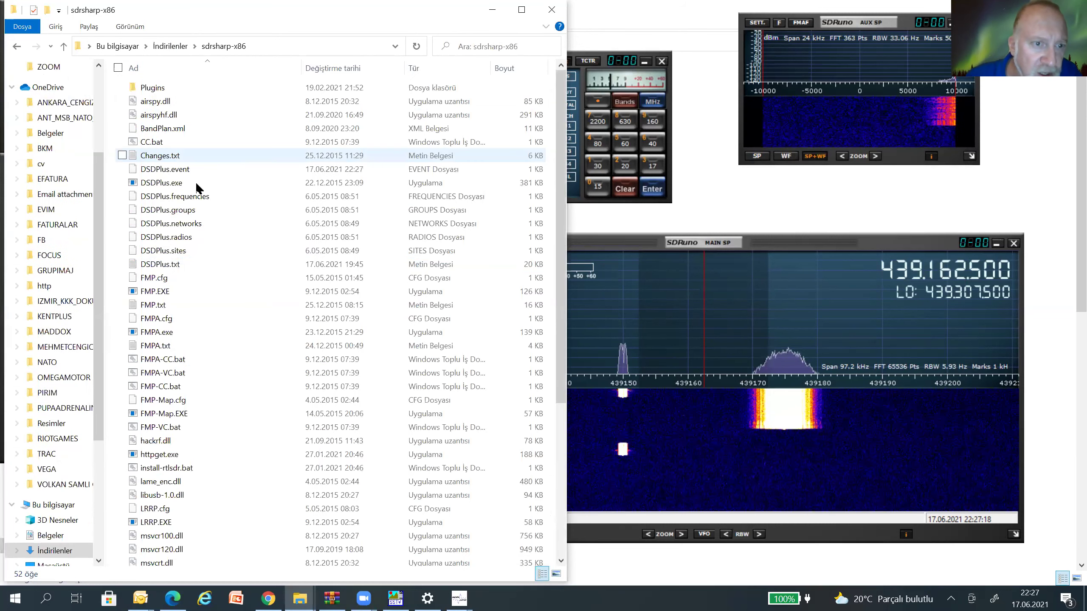
# Step: Launch DSDPlus.exe from the sdrsharp-x86 folder
pyautogui.scroll(-4, 197, 197)
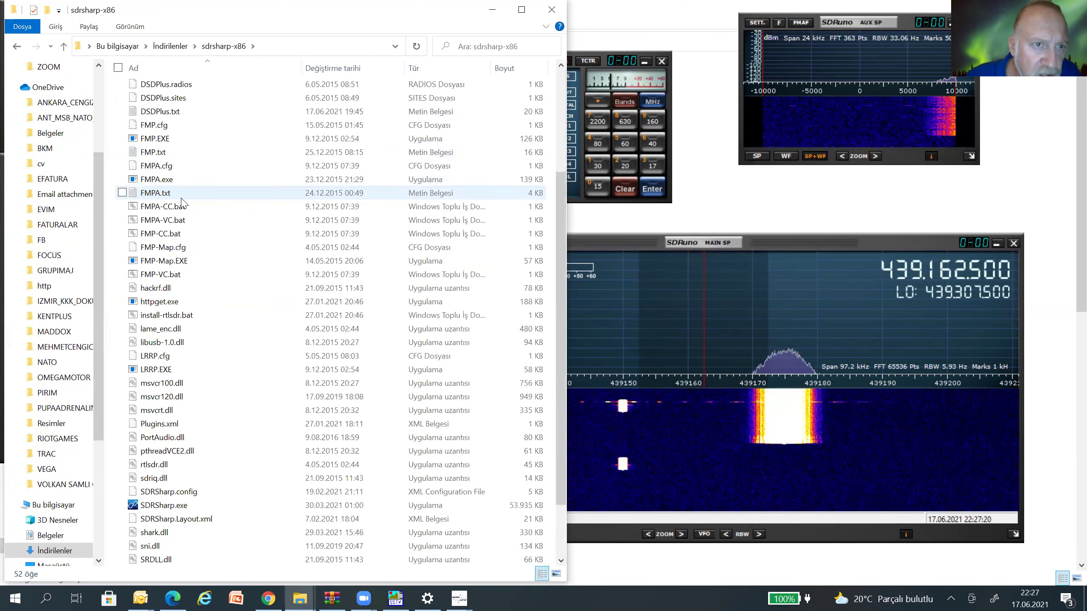
pyautogui.scroll(4, 174, 164)
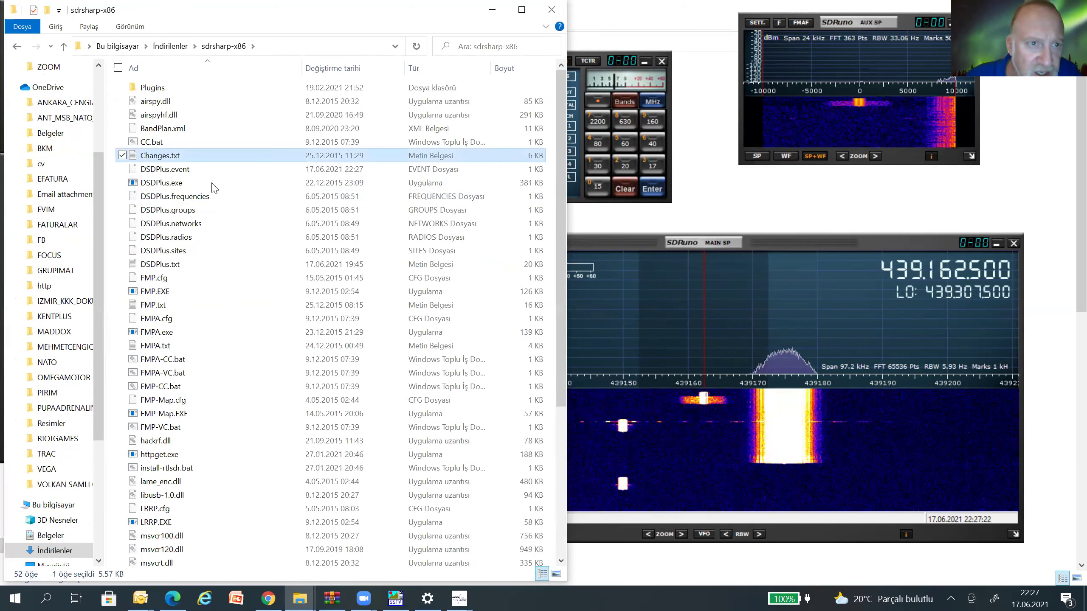
pyautogui.click(165, 170)
pyautogui.doubleClick(158, 185)
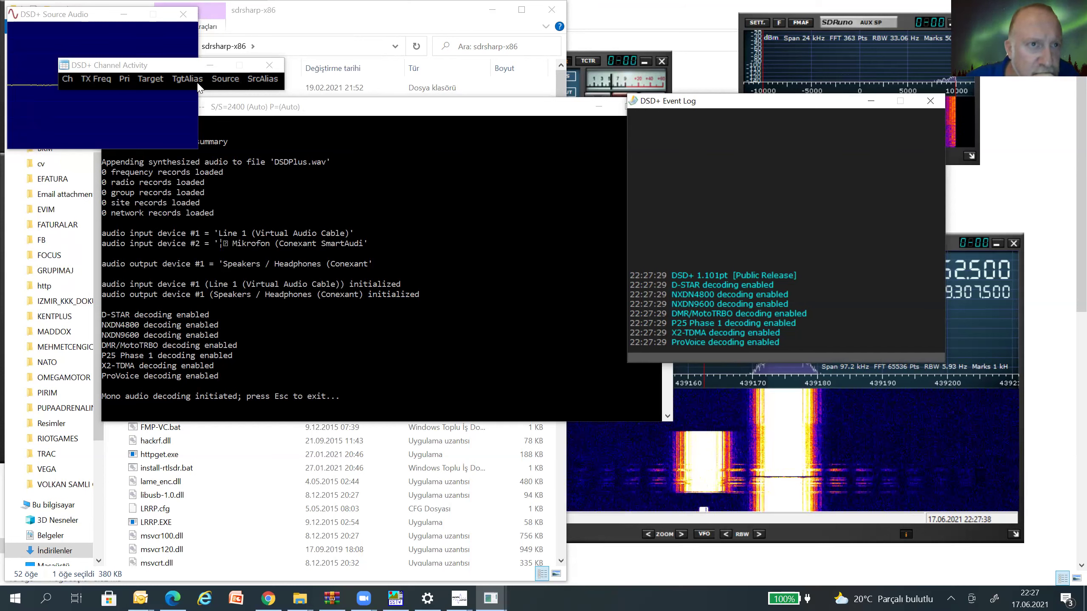
# Step: Check the DSD+ console, Source Audio, Channel Activity and Event Log windows for decoding activity
pyautogui.click(437, 146)
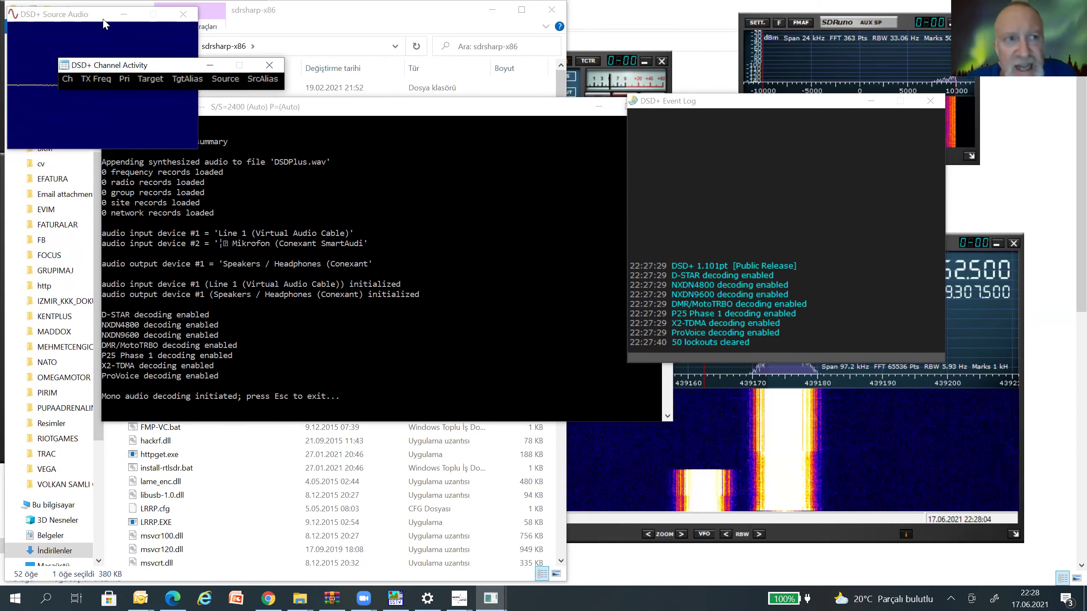
pyautogui.moveTo(104, 21); pyautogui.dragTo(213, 138)
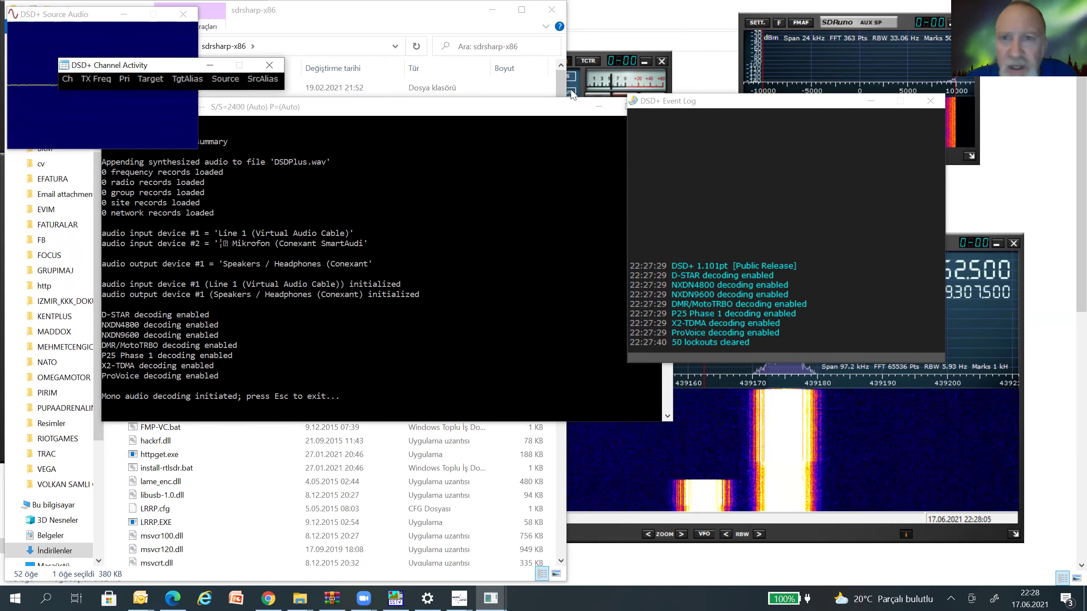
pyautogui.moveTo(601, 110); pyautogui.dragTo(561, 116)
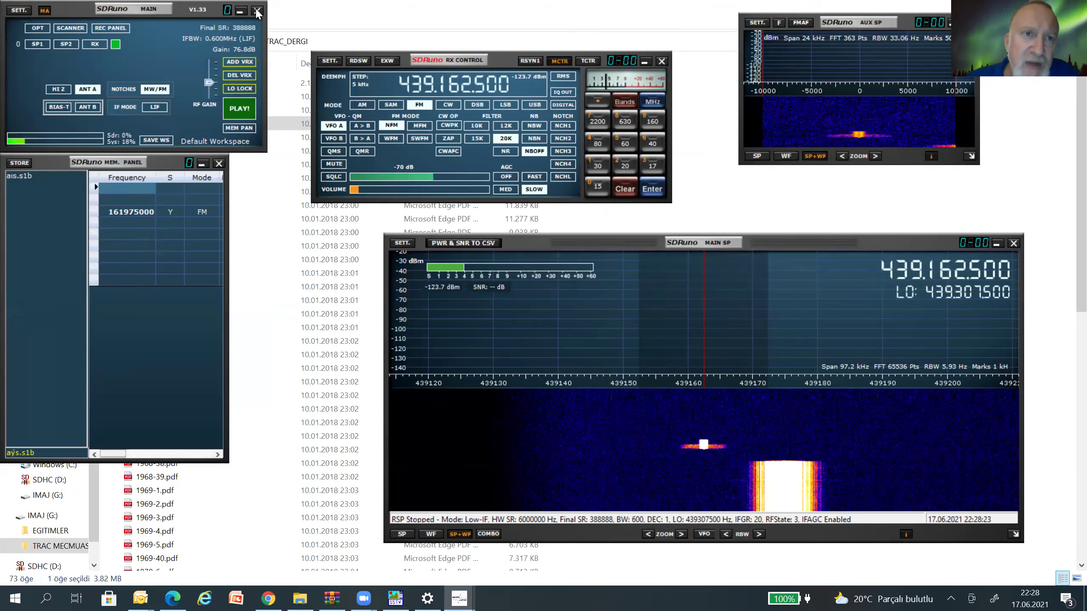
# Step: Close SDRuno and MMSSTV and minimize the TRAC_DERGI folder window
pyautogui.click(662, 62)
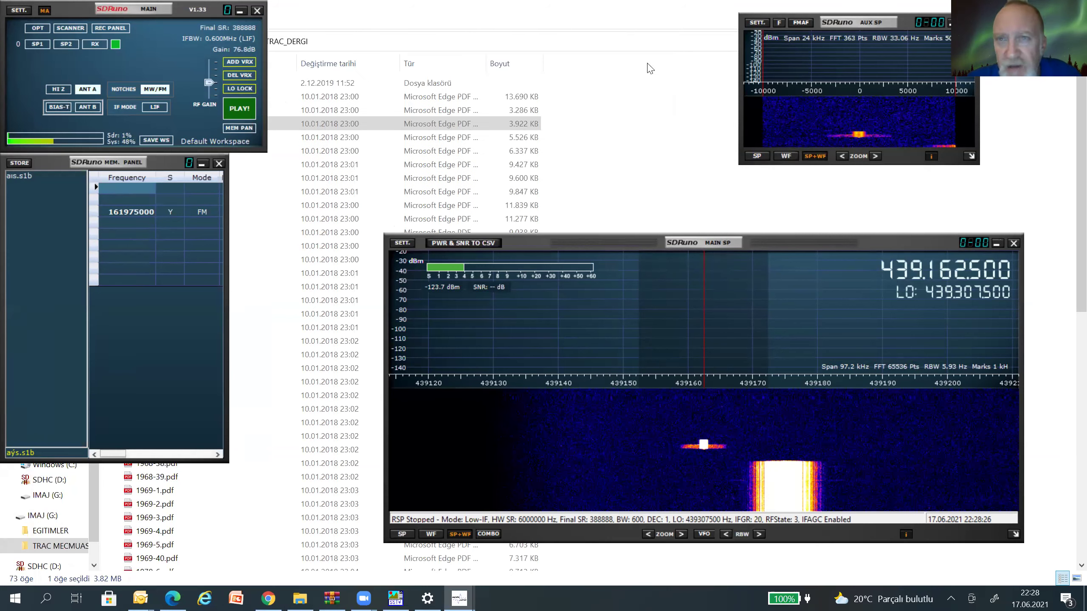
pyautogui.click(260, 13)
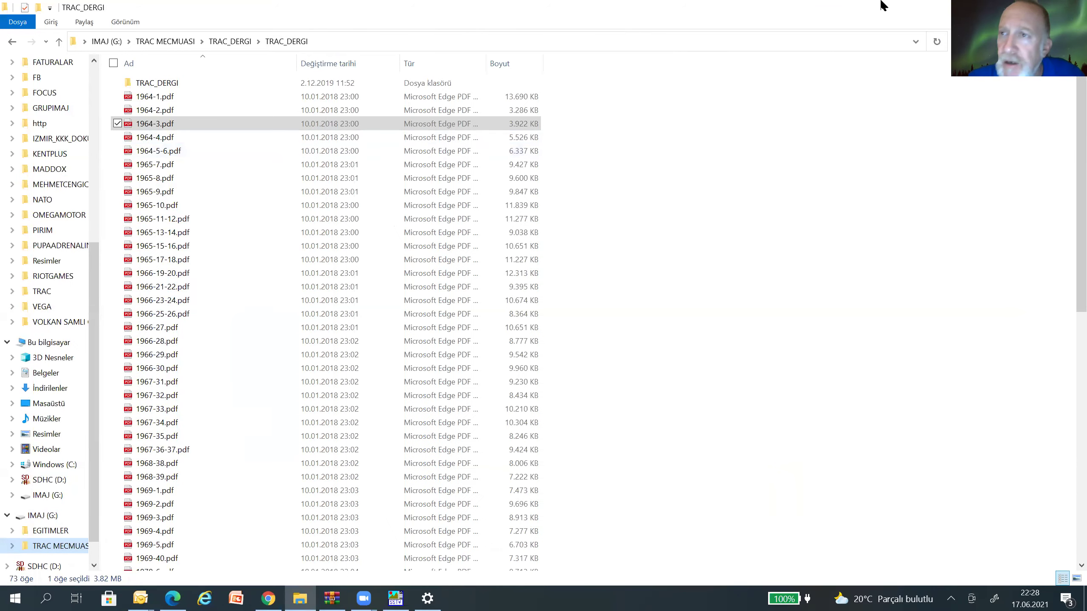
pyautogui.click(1012, 6)
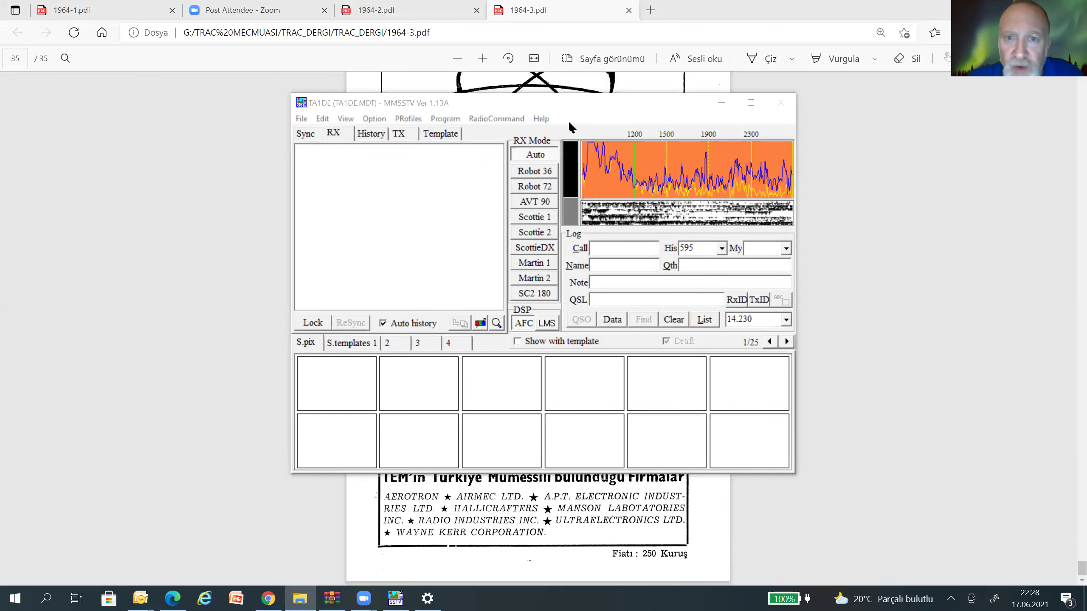
pyautogui.click(781, 103)
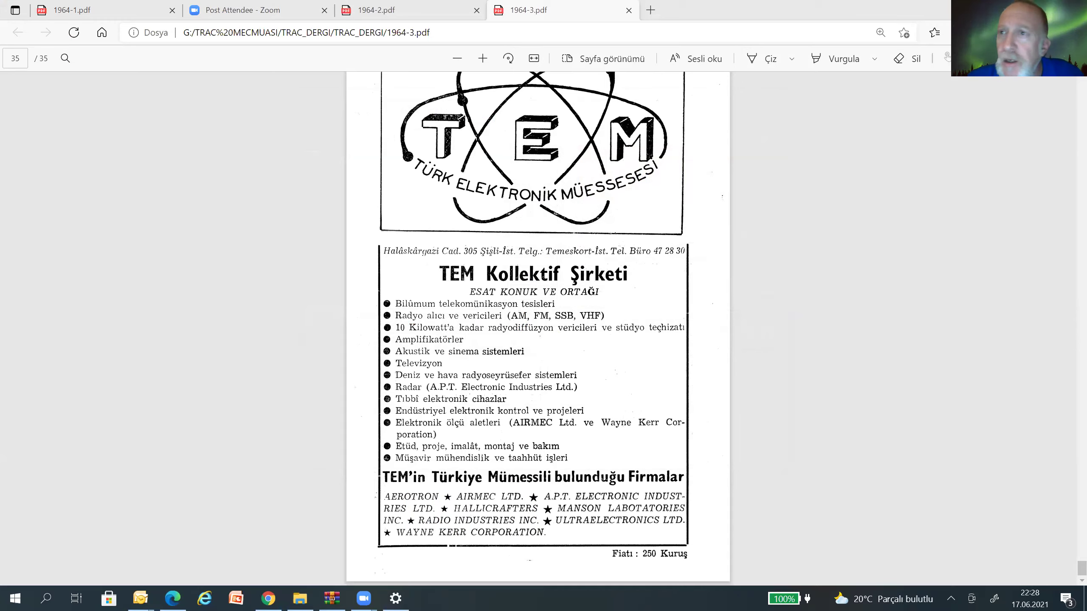
# Step: Return to the desktop, search the installed programs for "sp" and open RSP-Spectrum Analyser
pyautogui.hotkey('alt', 'Tab')
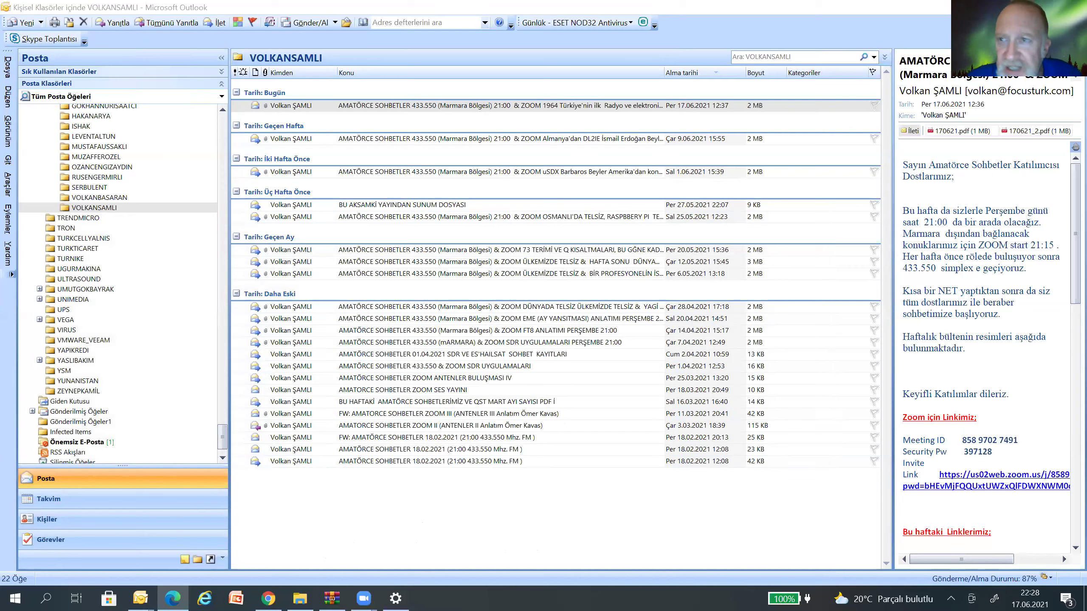
pyautogui.hotkey('alt', 'Tab')
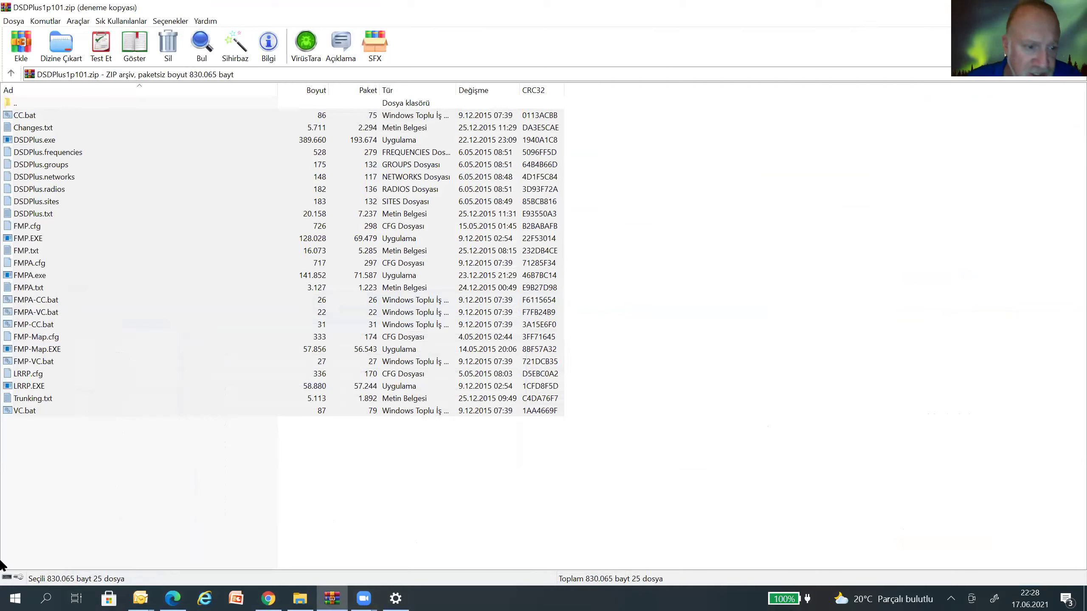
pyautogui.press('super+d')
pyautogui.click(16, 598)
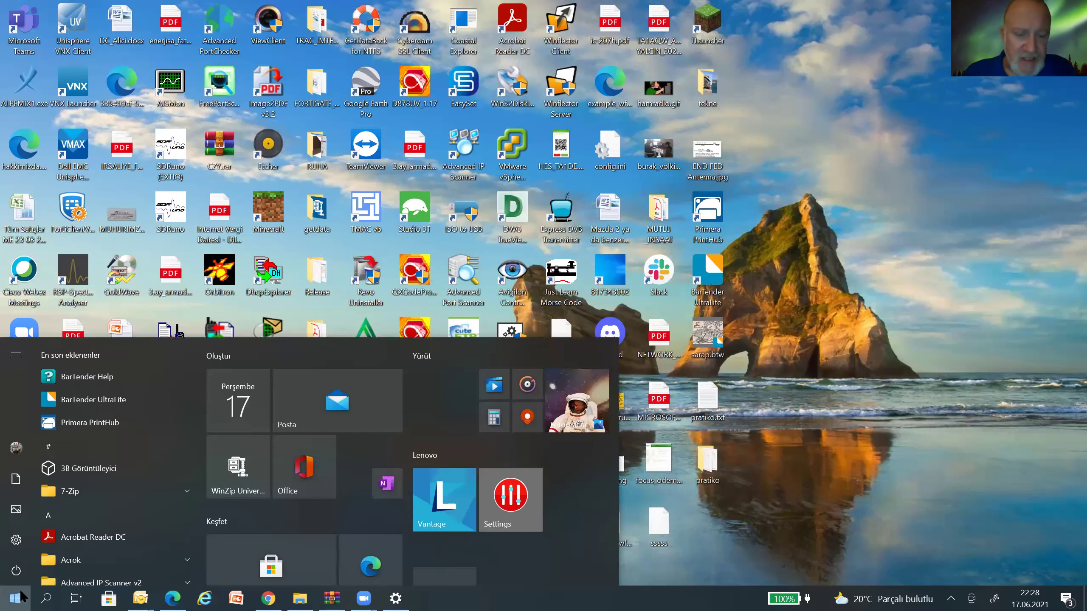
pyautogui.write('sp')
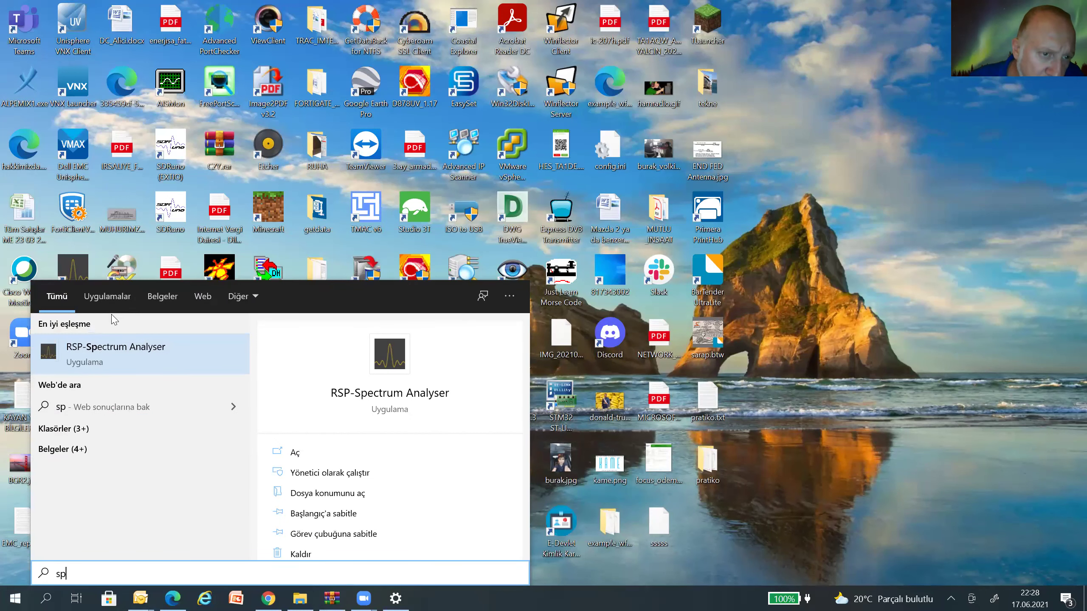
pyautogui.click(102, 356)
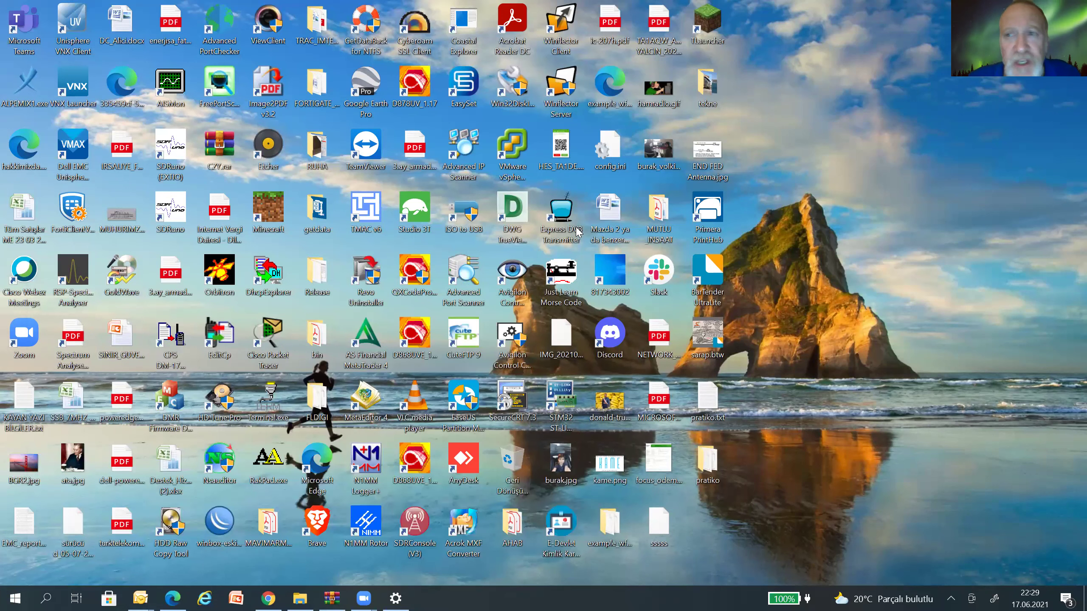
pyautogui.click(395, 598)
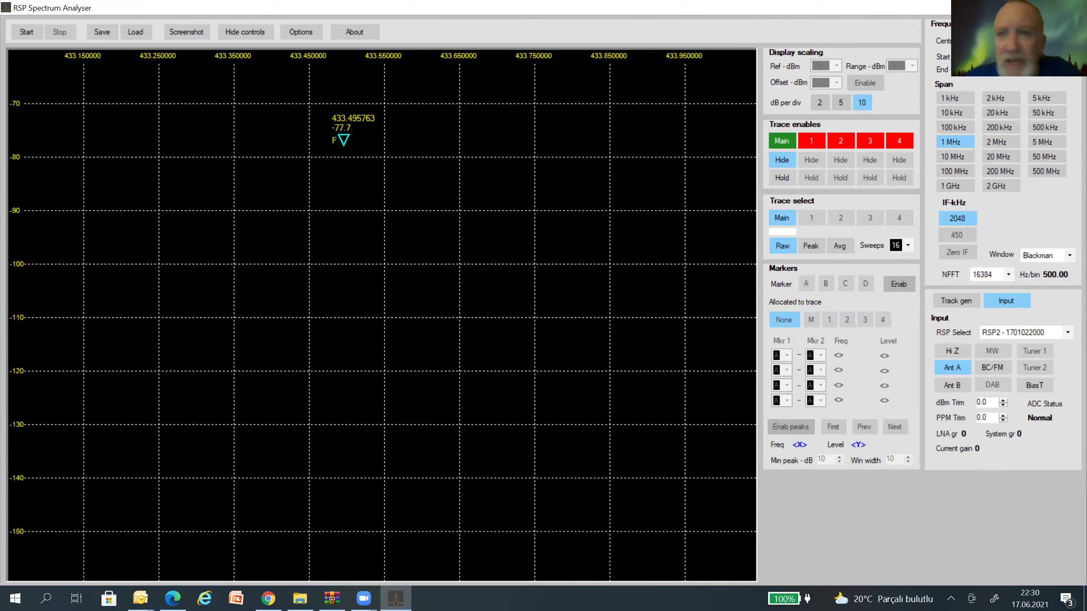
# Step: Start the spectrum sweep and set the centre frequency to 439 MHz
pyautogui.click(32, 36)
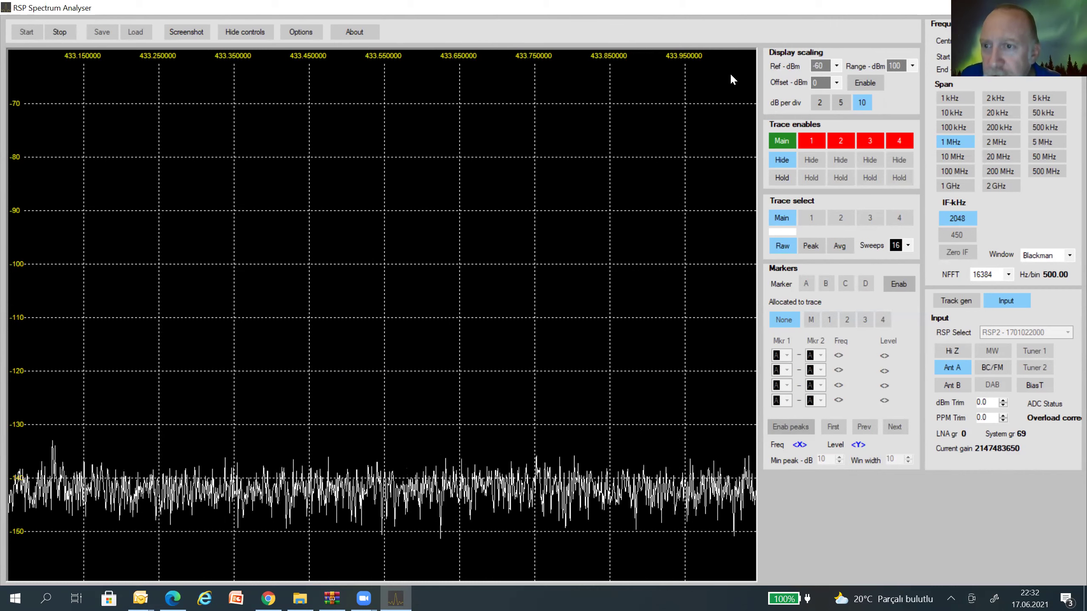
pyautogui.press('Tab')
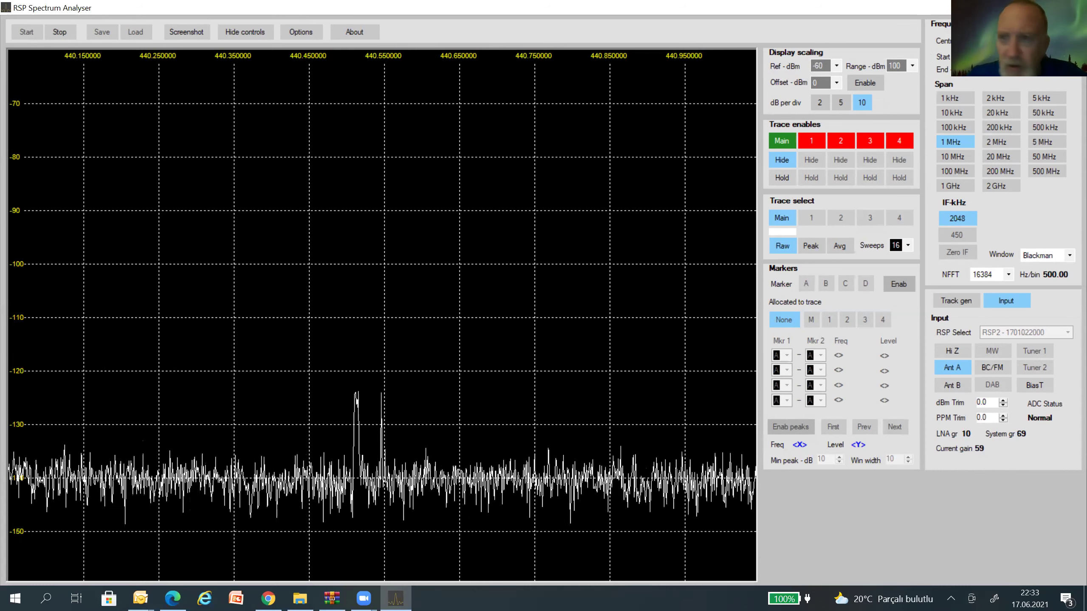
pyautogui.press('Return')
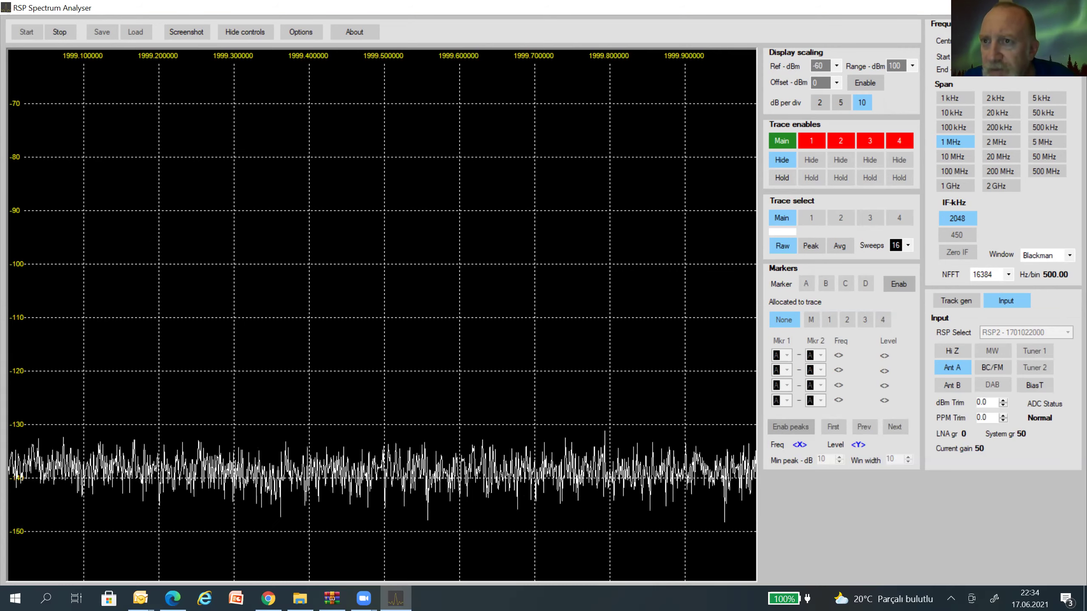
pyautogui.press('Return')
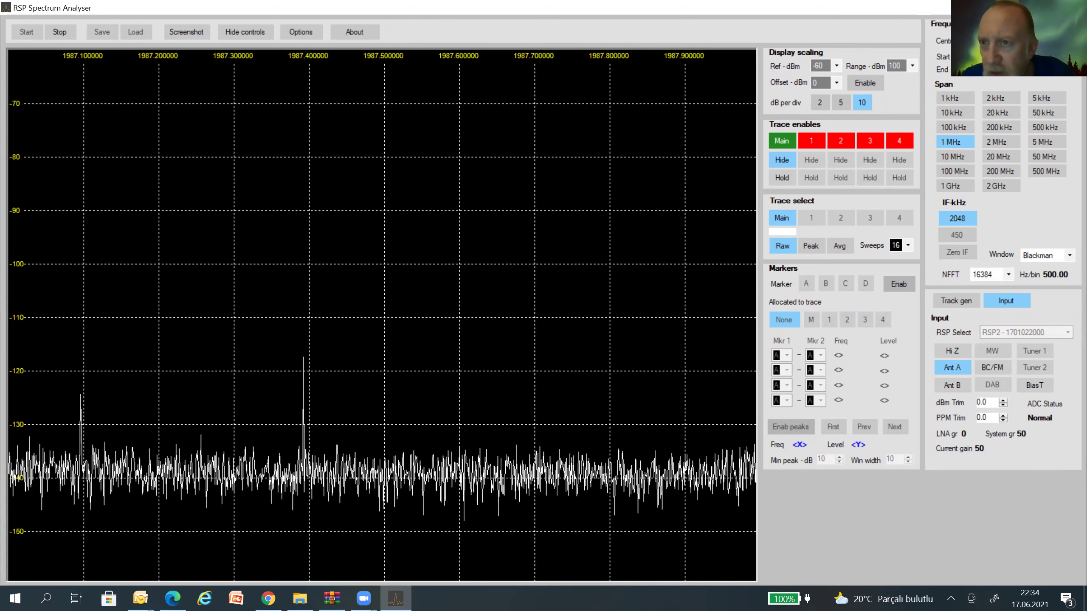
pyautogui.press('Return')
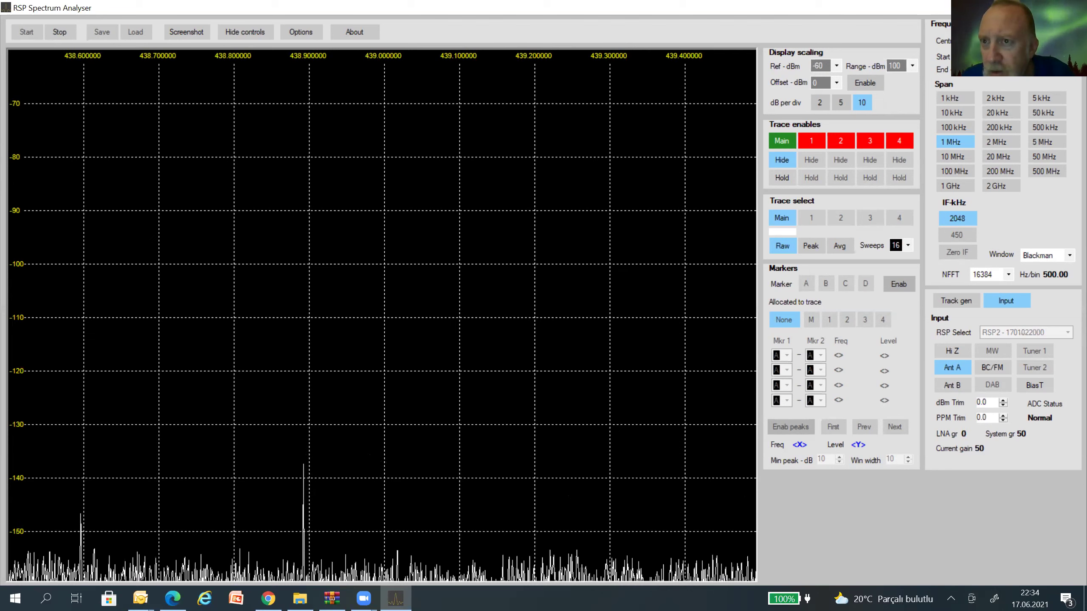
# Step: Set the span to 10 kHz and the centre frequency to 439.1 MHz
pyautogui.click(951, 114)
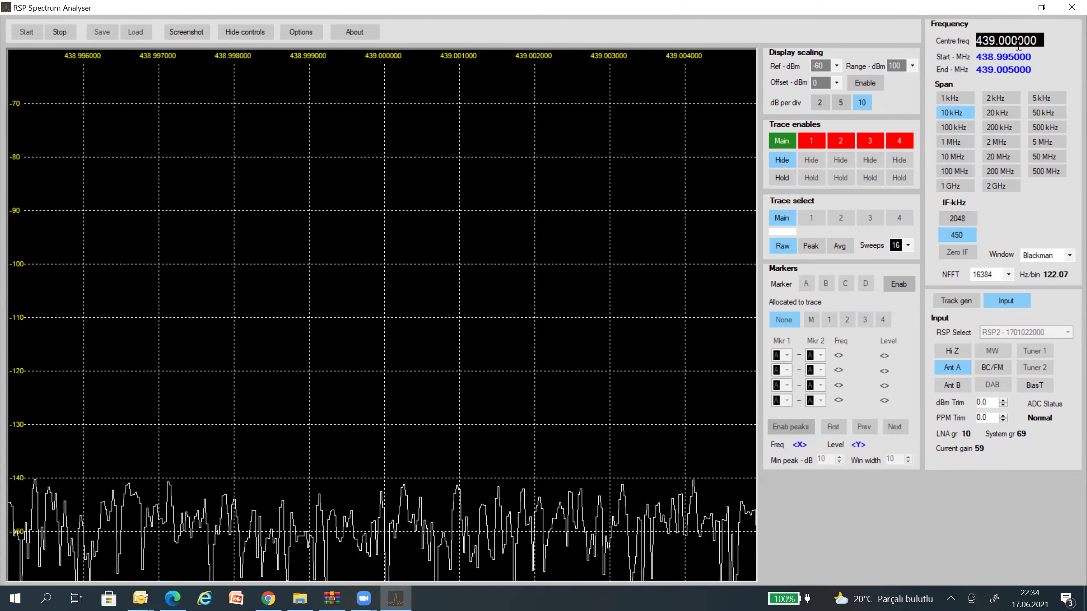
pyautogui.click(998, 40)
pyautogui.press('Delete')
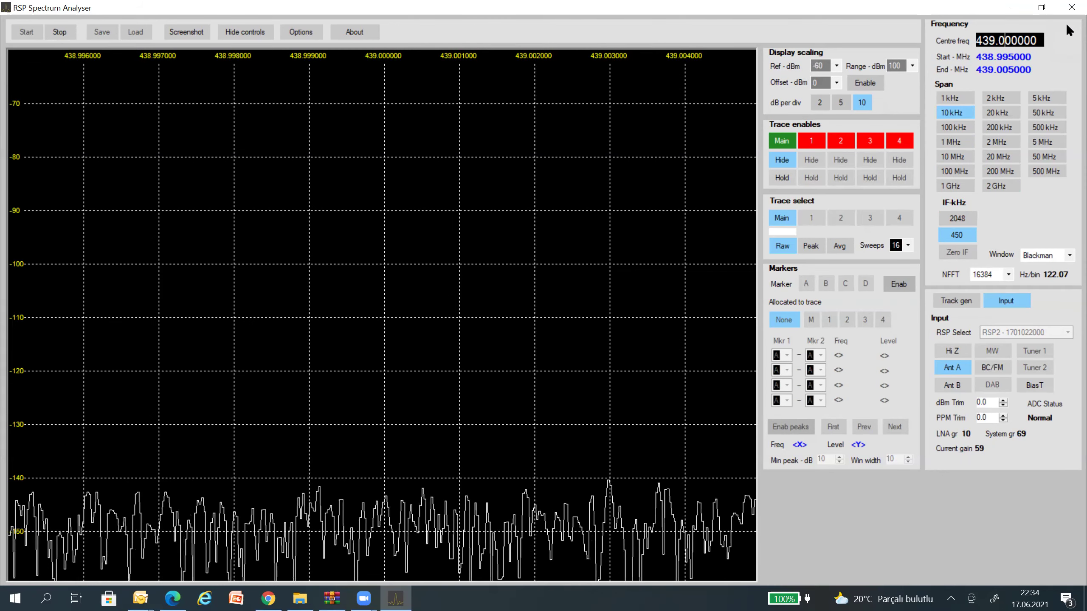
pyautogui.write('1')
pyautogui.press('Return')
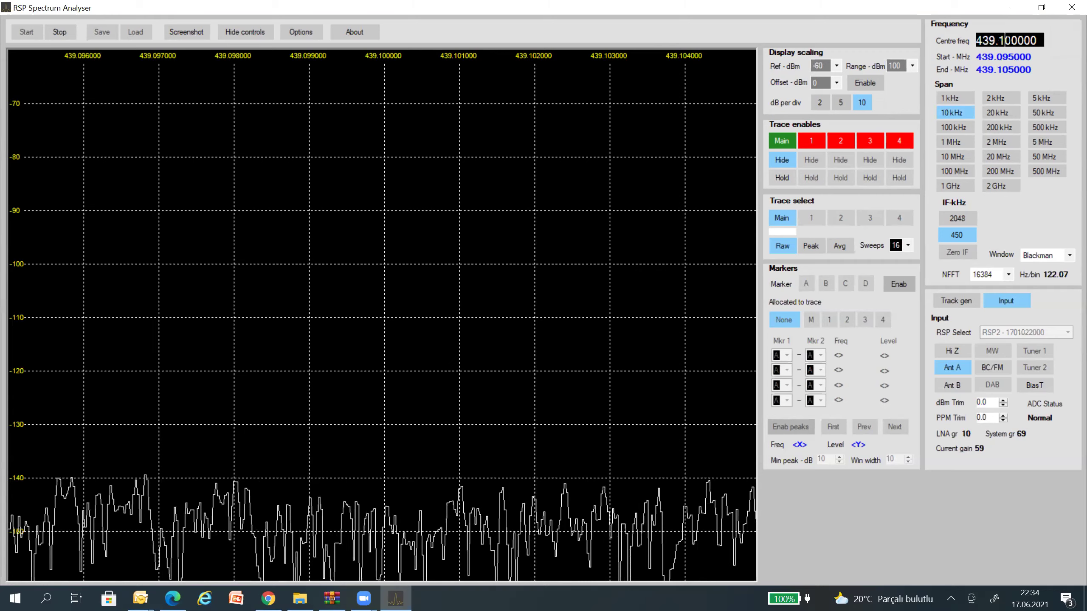
# Step: Set the centre frequency to 439.1625 MHz to view the digital repeater signal
pyautogui.click(1003, 41)
pyautogui.press('Delete')
pyautogui.write('6')
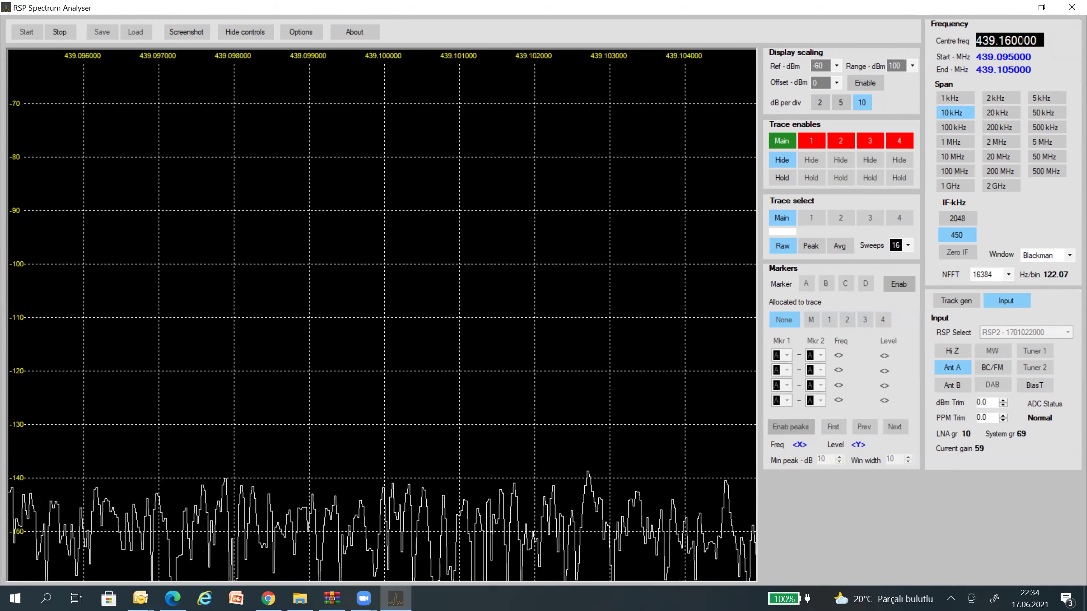
pyautogui.press('Delete')
pyautogui.press('Delete')
pyautogui.write('25')
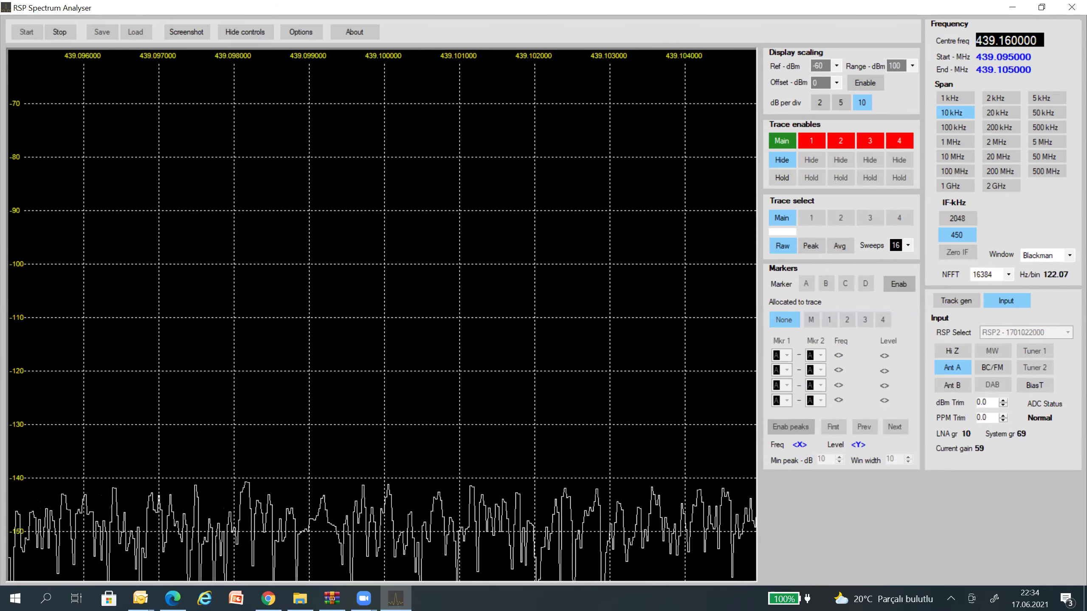
pyautogui.press('Return')
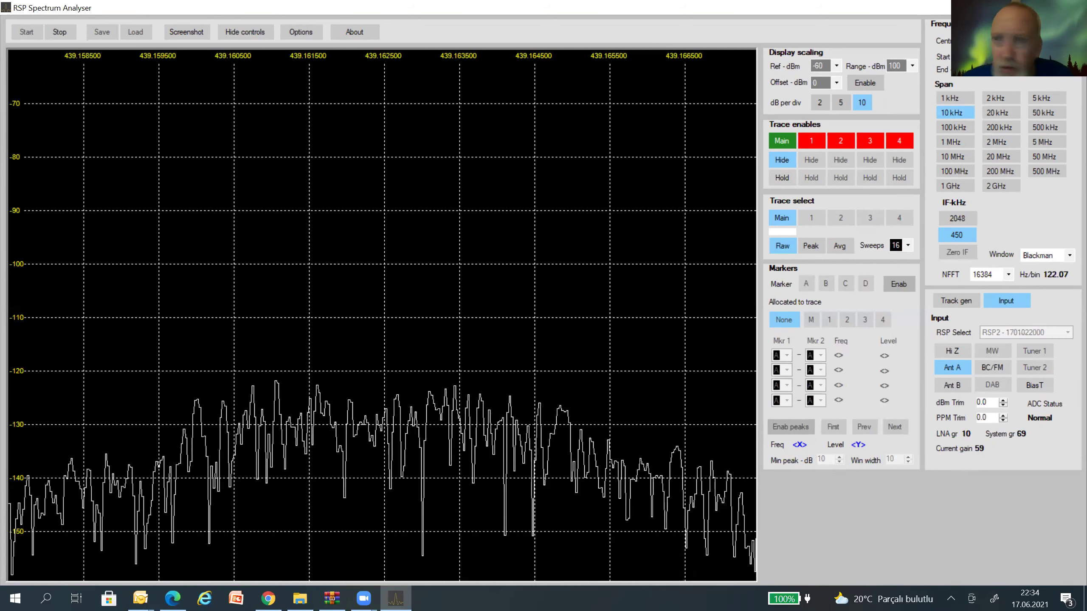
# Step: Stop the spectrum sweep and close RSP Spectrum Analyser
pyautogui.click(591, 239)
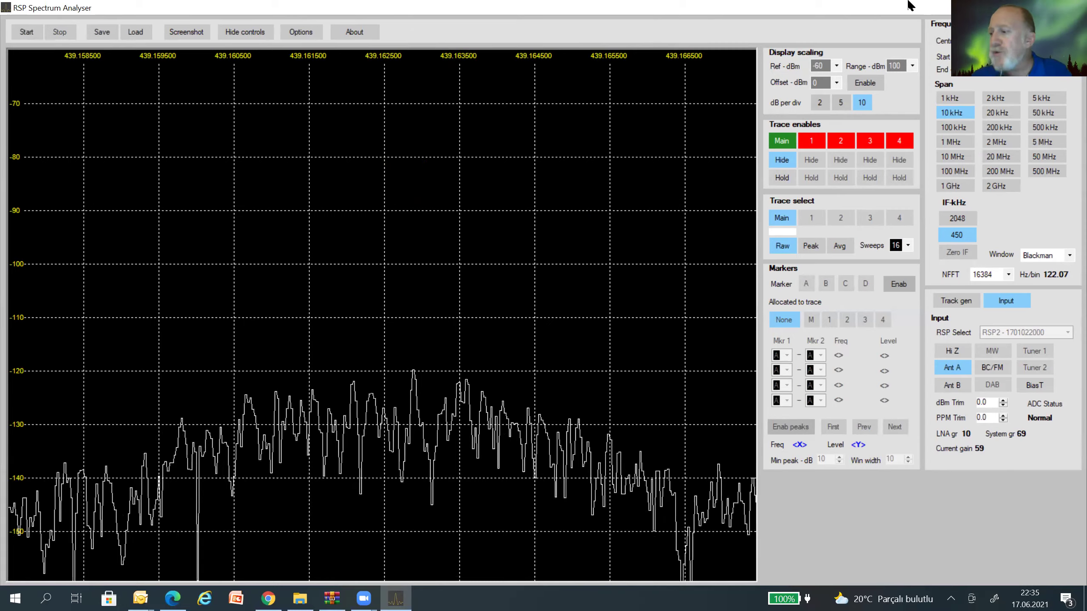
pyautogui.hotkey('alt', 'F4')
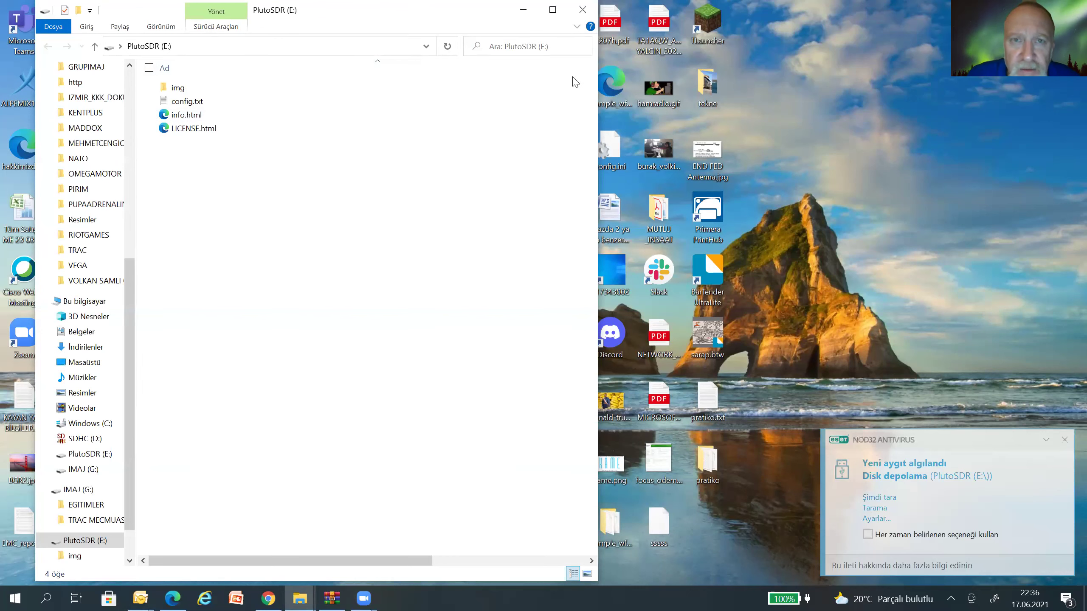
# Step: Check the connected PlutoSDR (ADALM-PLUTO) entry in the Windows device settings and return to the desktop
pyautogui.moveTo(385, 9); pyautogui.dragTo(372, 78)
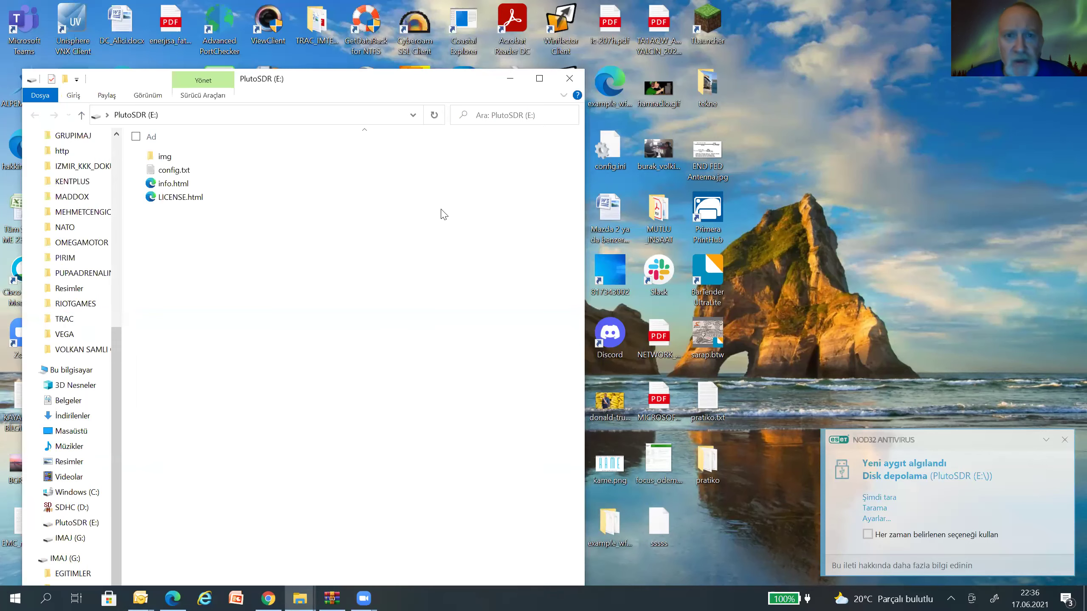
pyautogui.press('super+d')
pyautogui.press('super+i')
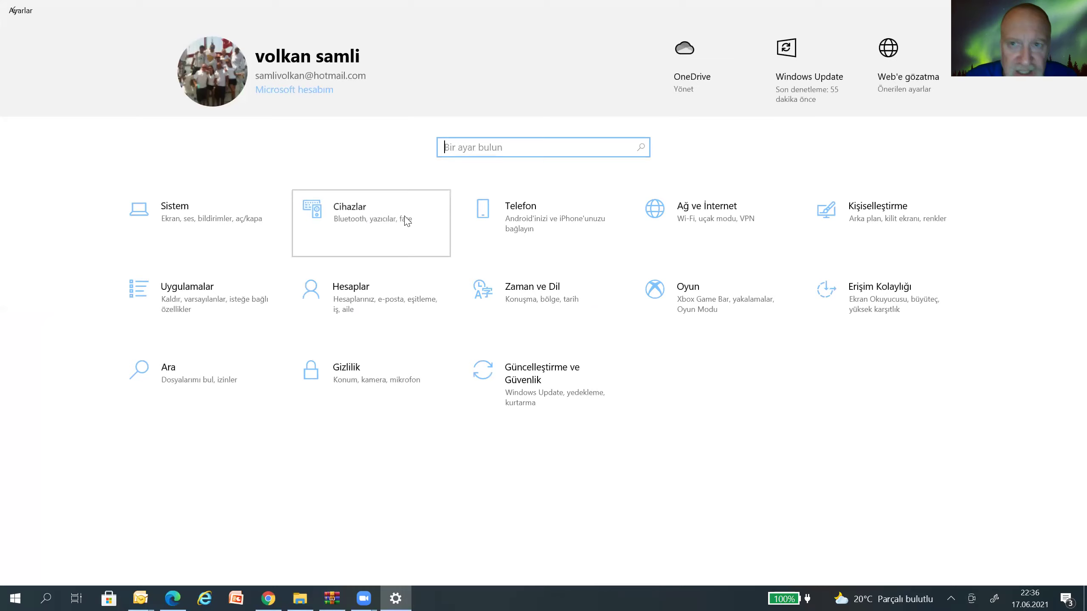
pyautogui.click(414, 252)
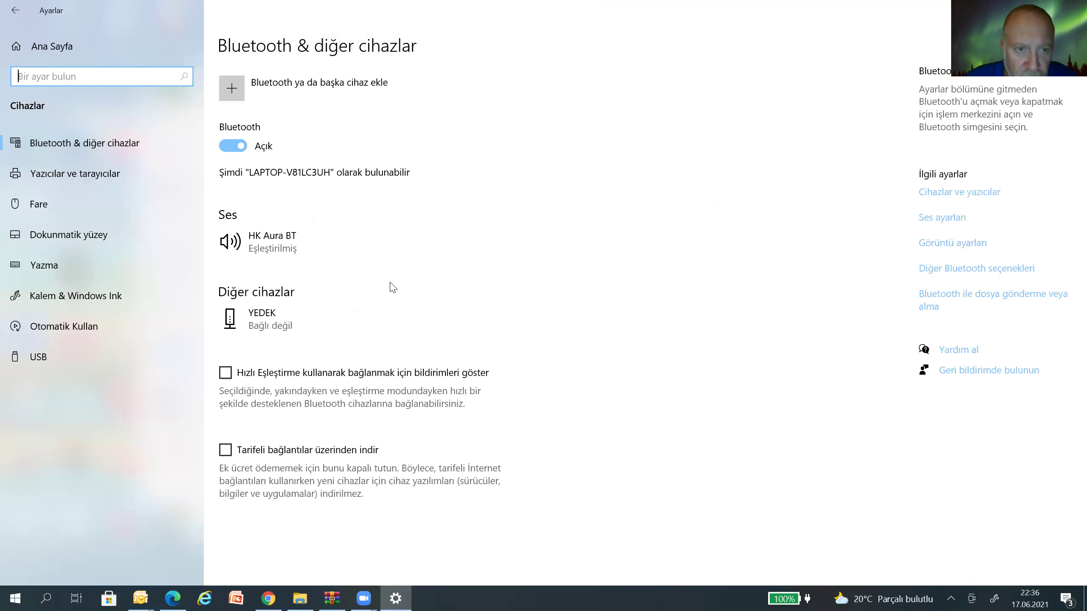
pyautogui.scroll(-5, 381, 245)
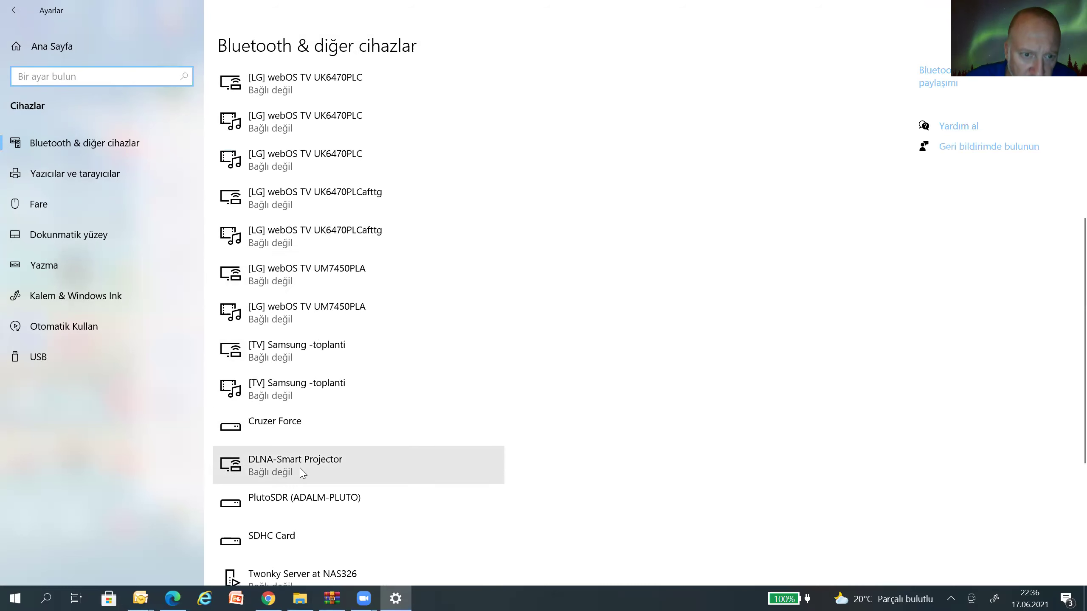
pyautogui.scroll(-2, 329, 498)
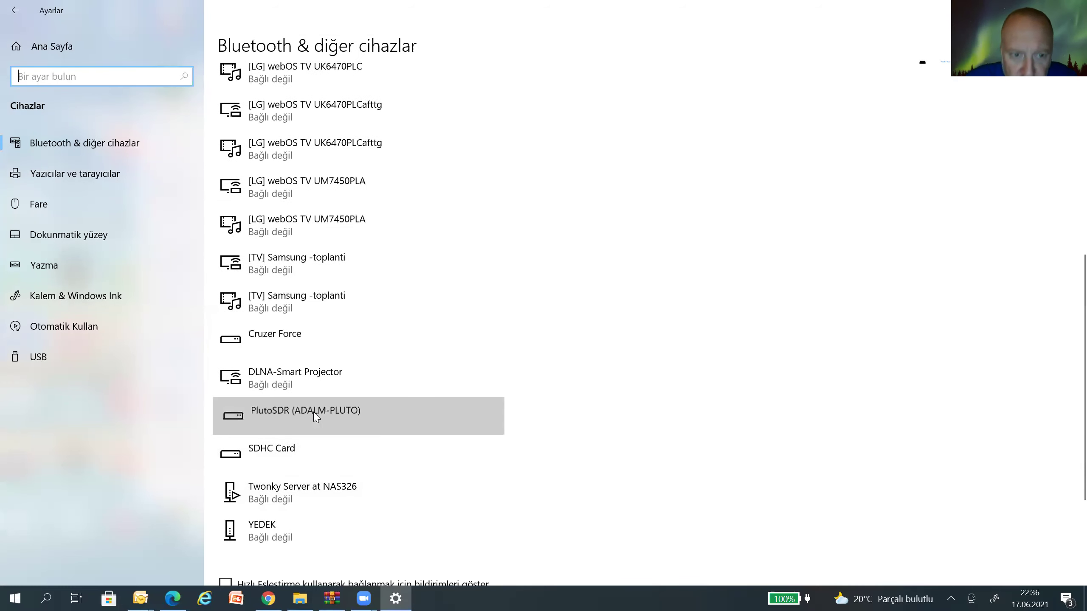
pyautogui.click(314, 416)
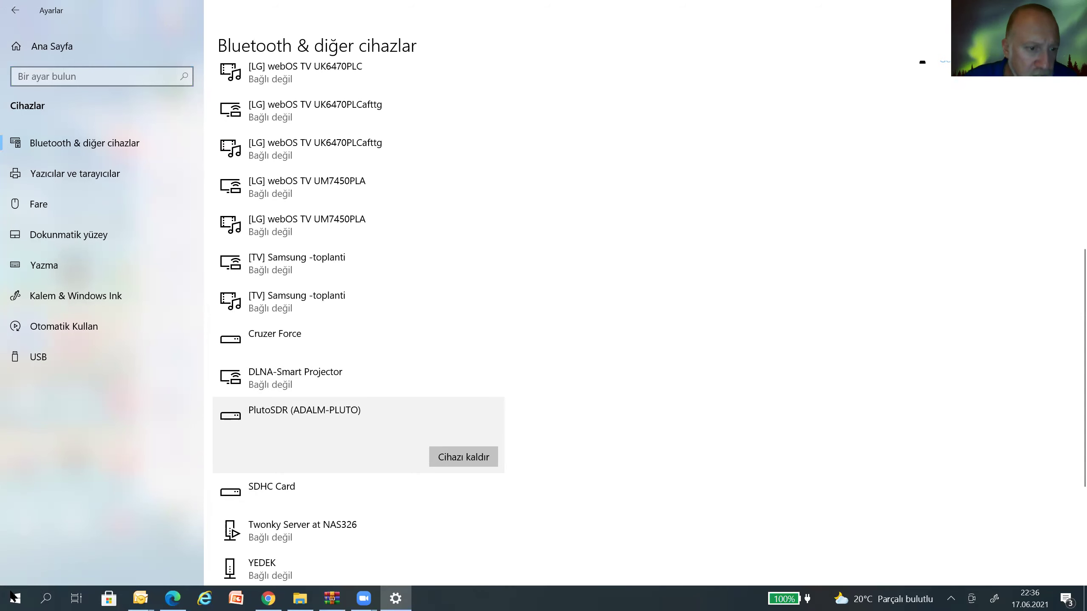
pyautogui.press('super+d')
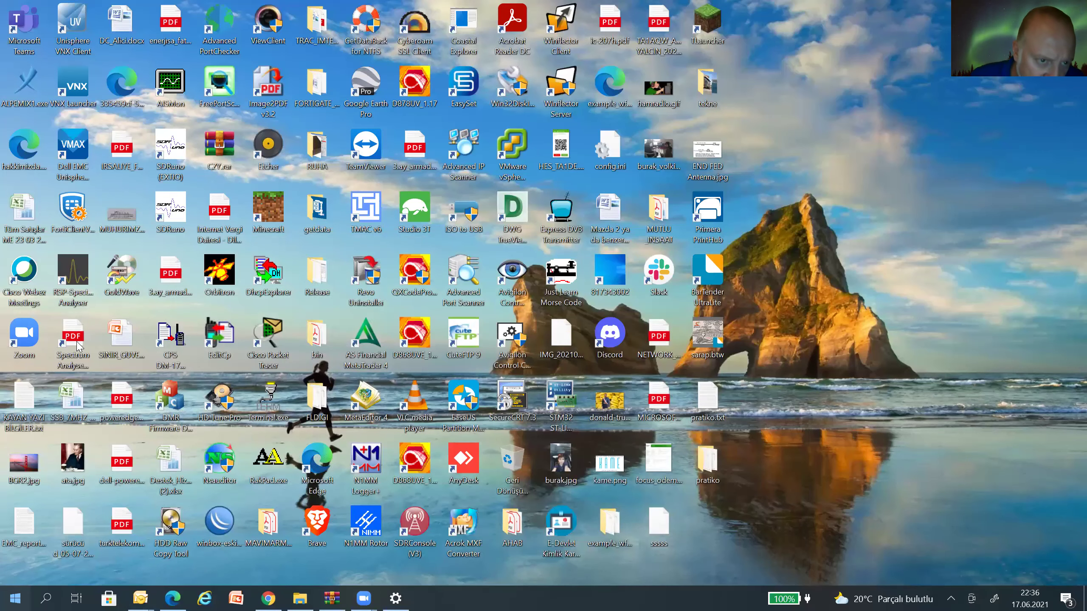
# Step: Launch RSP Spectrum Analyser, look at the saved settings files available for loading, and cancel without loading any
pyautogui.press('super')
pyautogui.write('rsp')
pyautogui.press('Return')
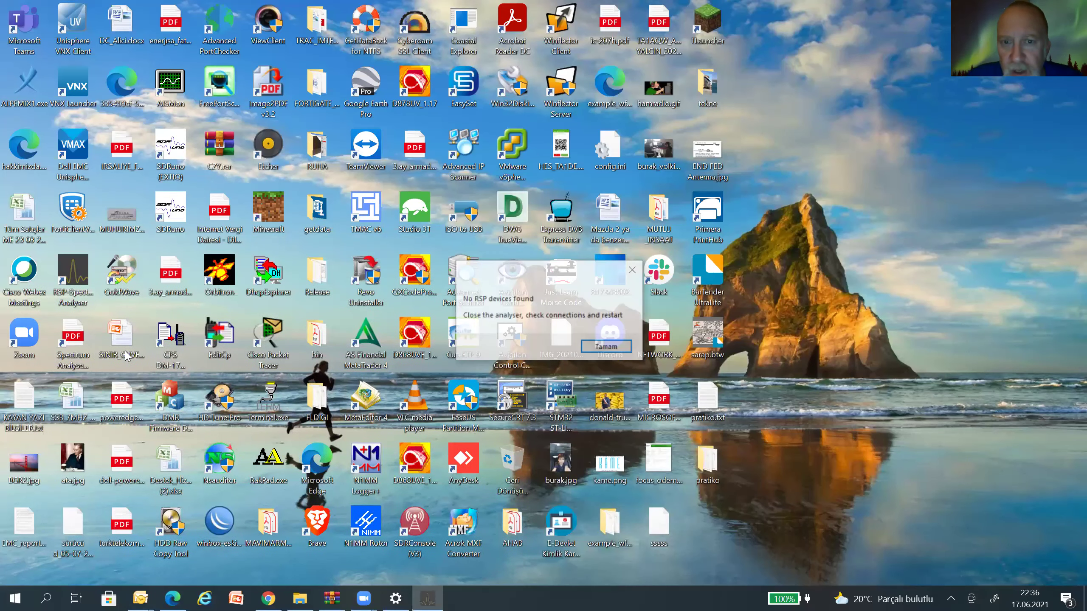
pyautogui.click(607, 347)
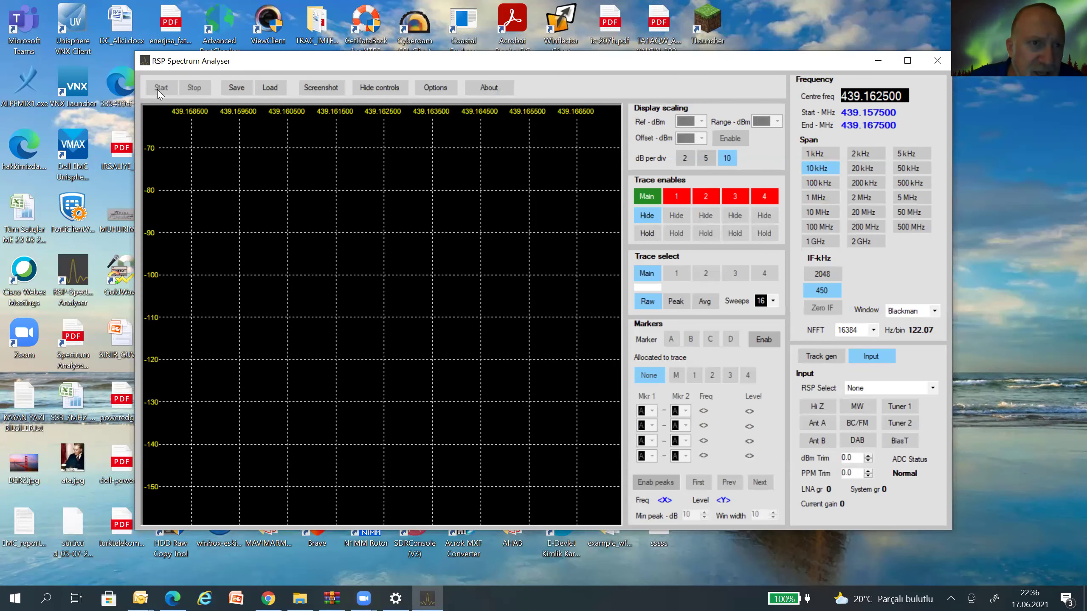
pyautogui.click(270, 88)
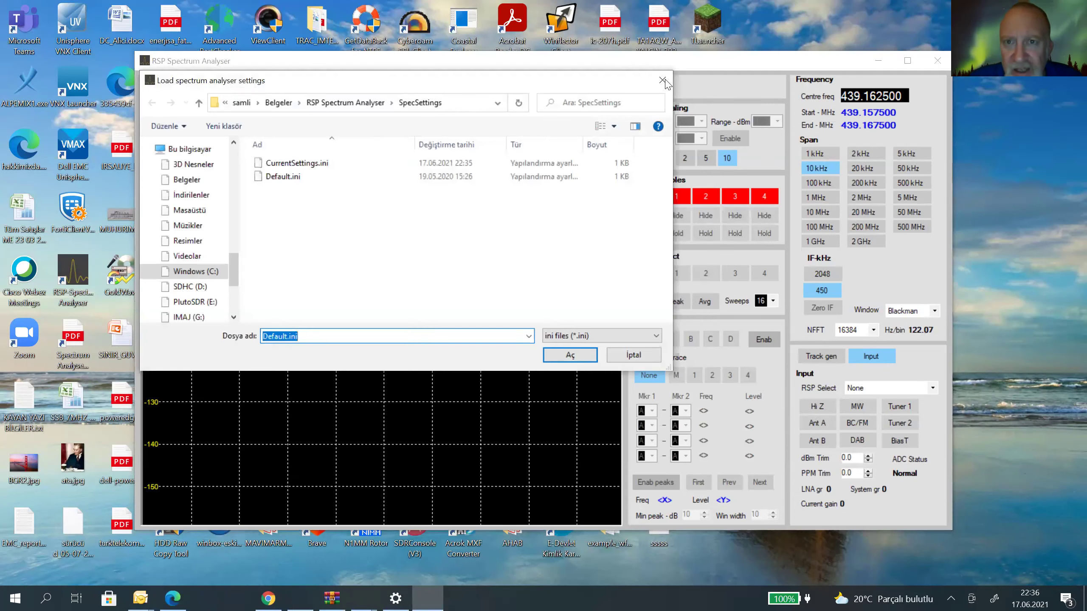
pyautogui.click(663, 81)
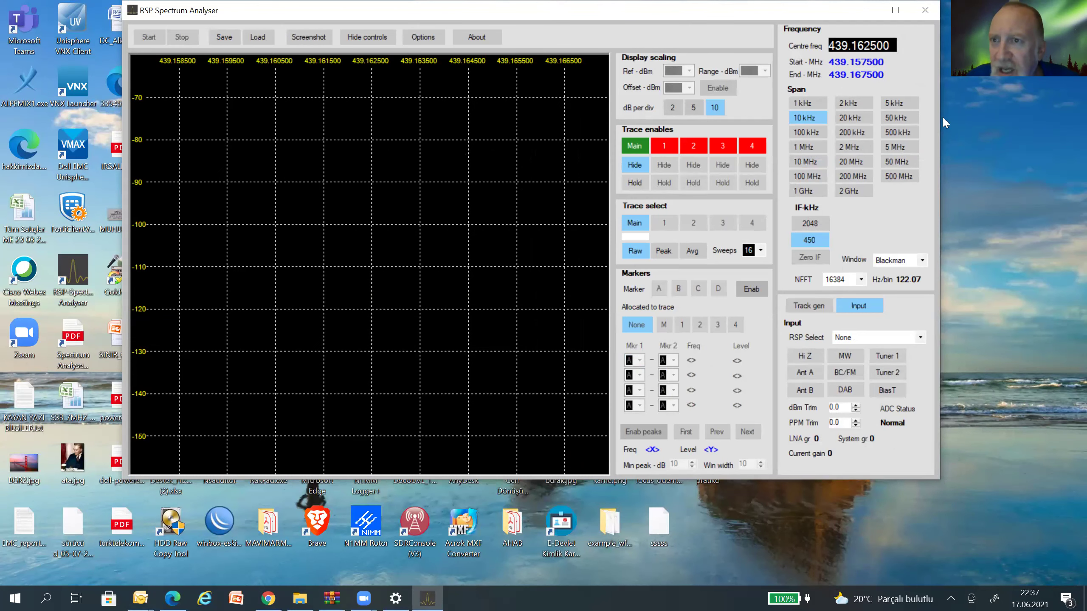
# Step: Enlarge the analyser window, view its About information and Options dialog, and close the program
pyautogui.moveTo(1019, 540); pyautogui.dragTo(1028, 571)
pyautogui.click(476, 37)
pyautogui.click(633, 248)
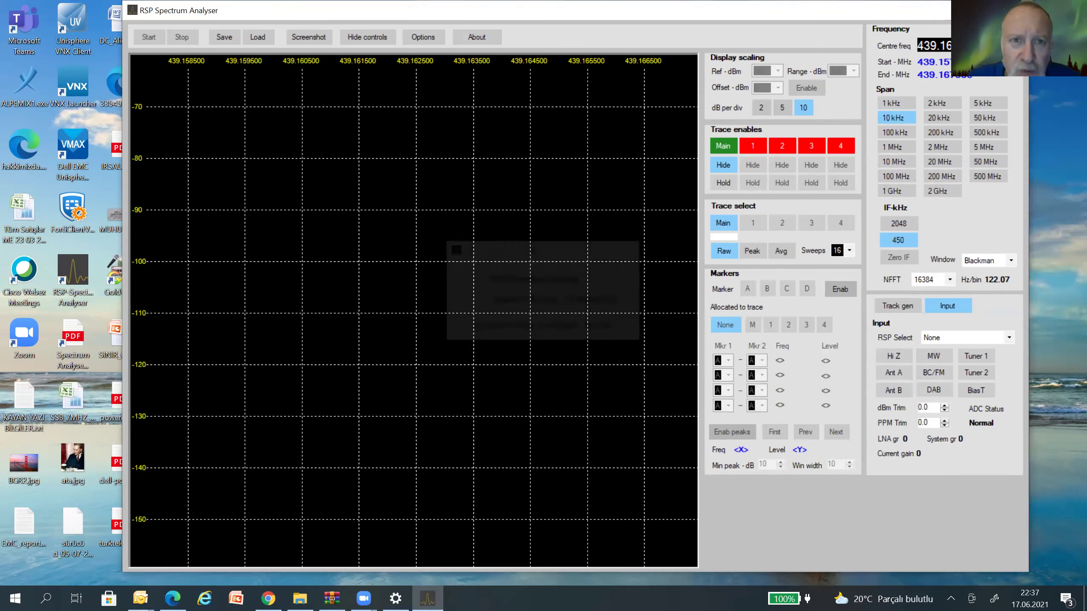
pyautogui.click(426, 43)
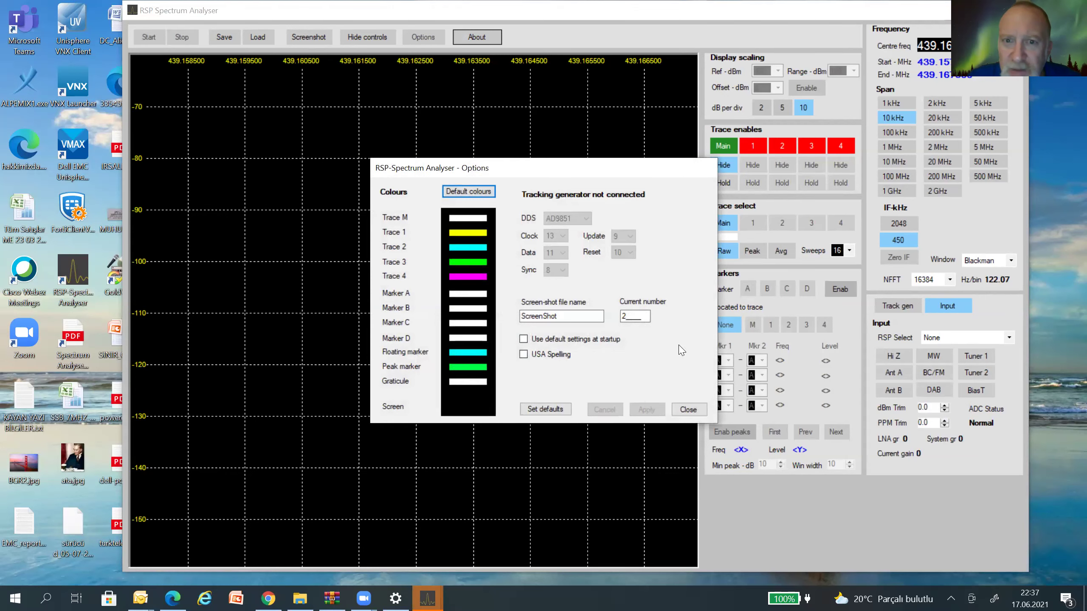
pyautogui.click(826, 274)
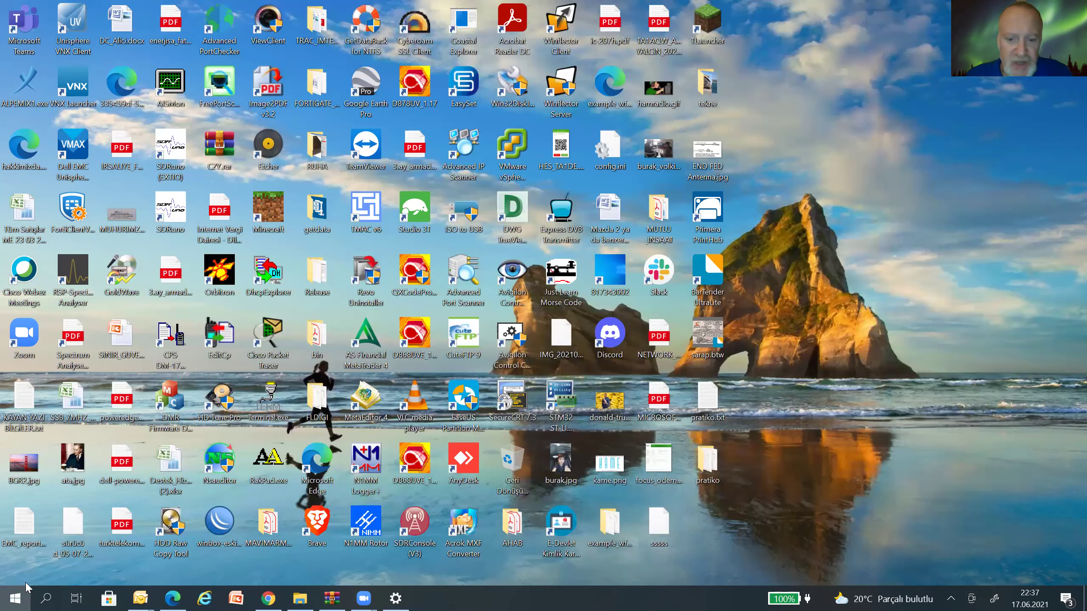
# Step: Try restarting RSP Spectrum Analyser with the connected radio, then close it
pyautogui.click(26, 588)
pyautogui.write('ANA')
pyautogui.press('Return')
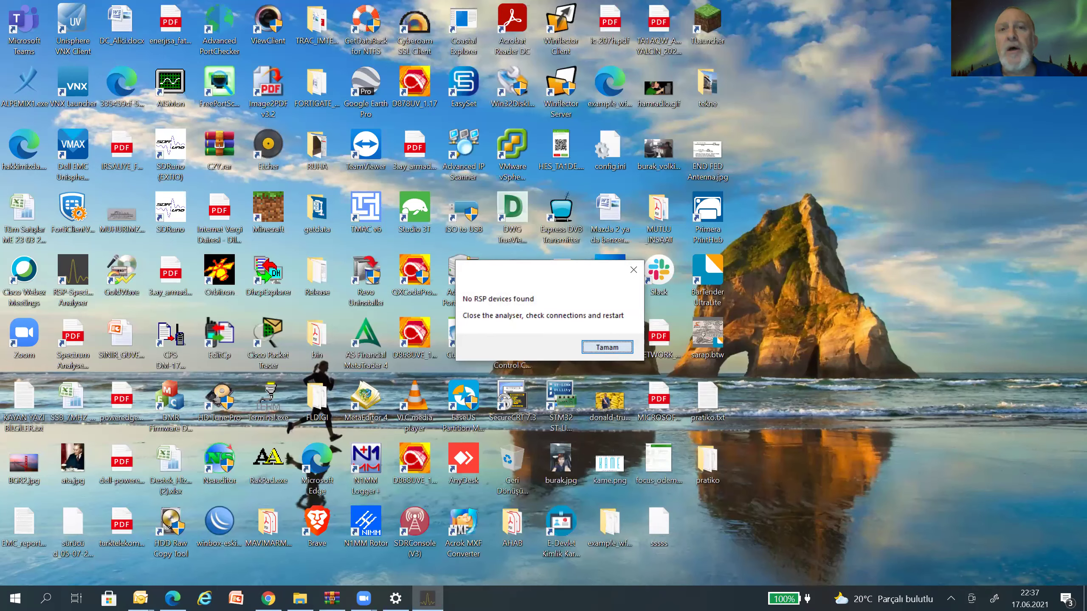
pyautogui.click(607, 347)
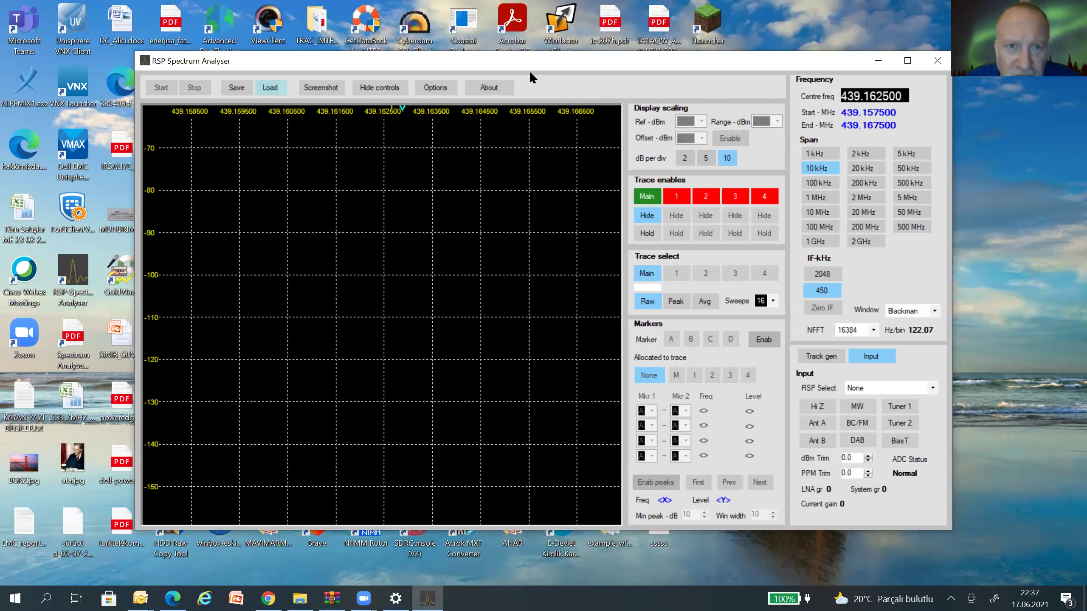
pyautogui.click(936, 64)
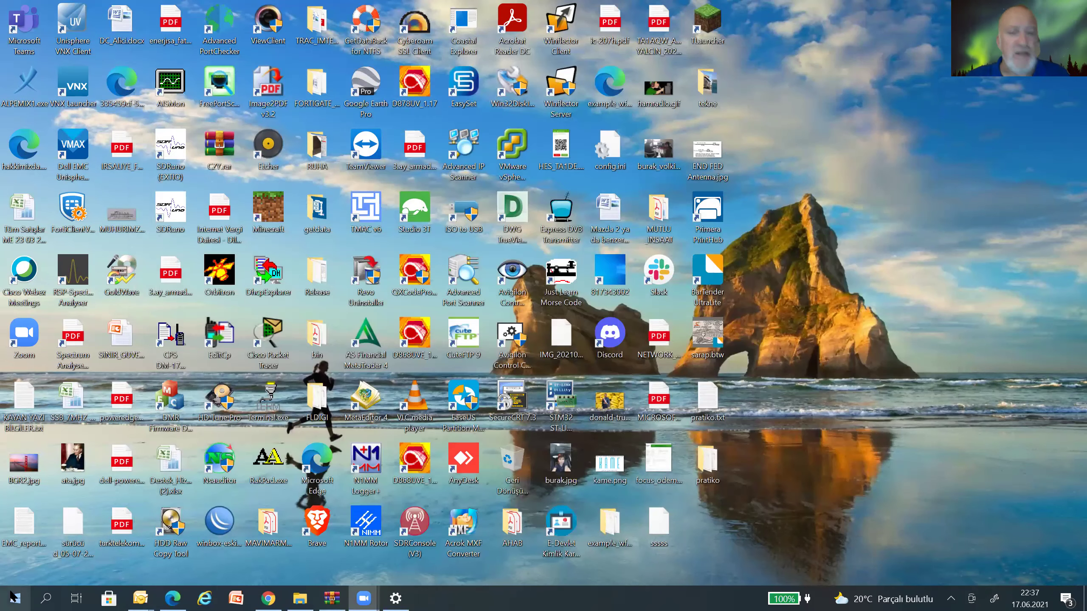
# Step: Launch SDRConsole (V3) and start the PlutoSDR radio with a 750 kHz bandwidth
pyautogui.click(14, 596)
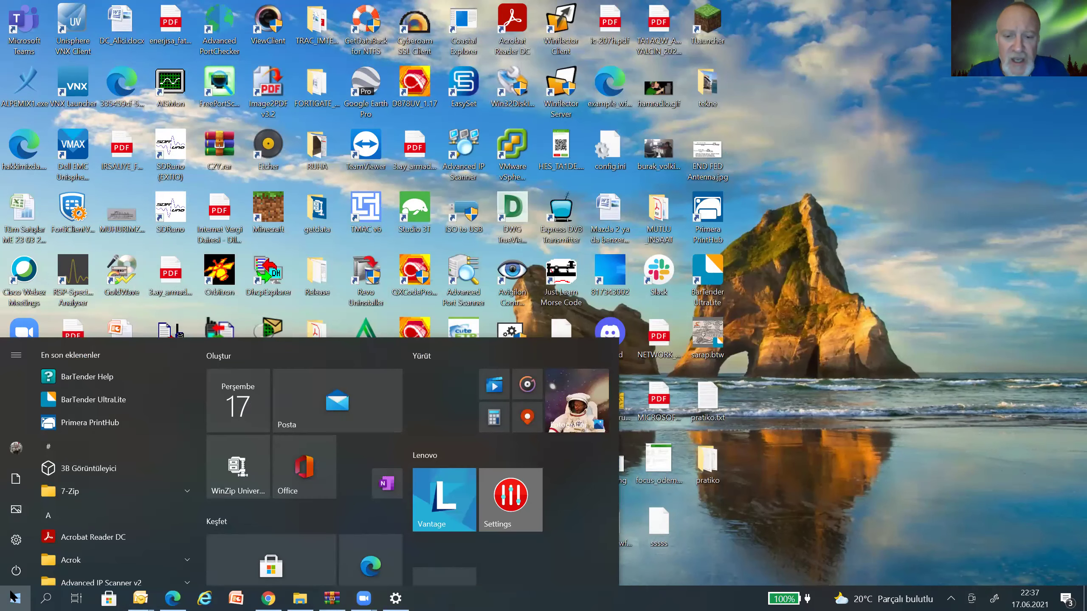
pyautogui.write('SDRPl')
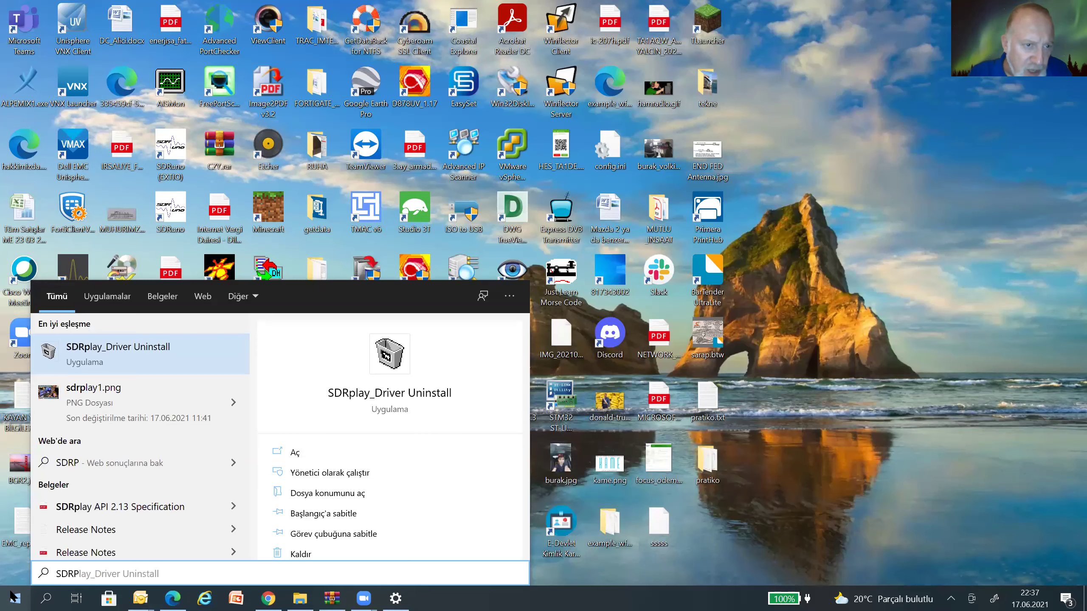
pyautogui.press('BackSpace')
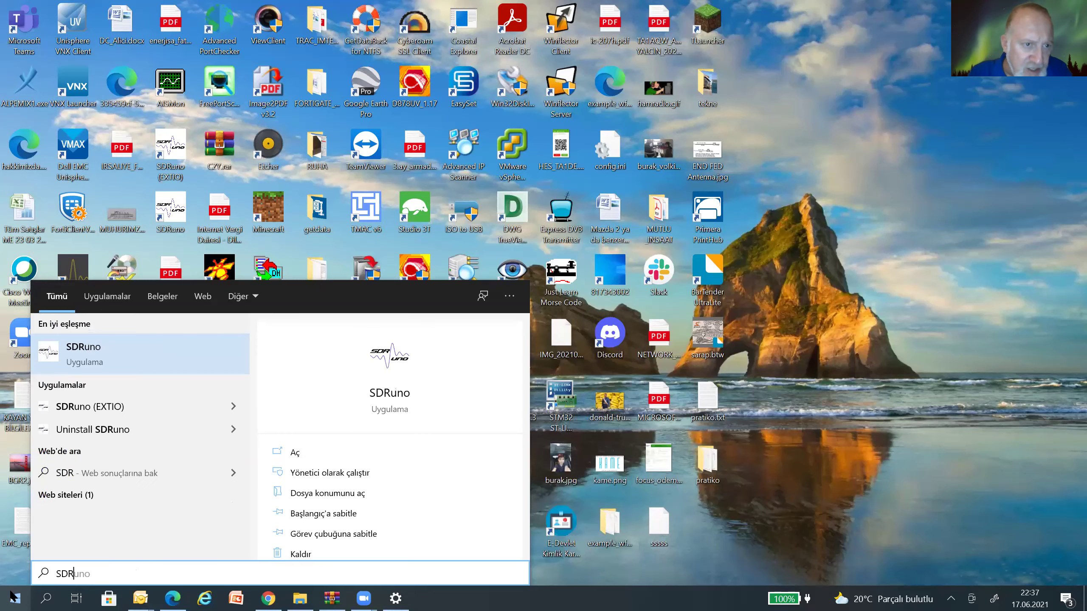
pyautogui.write('C')
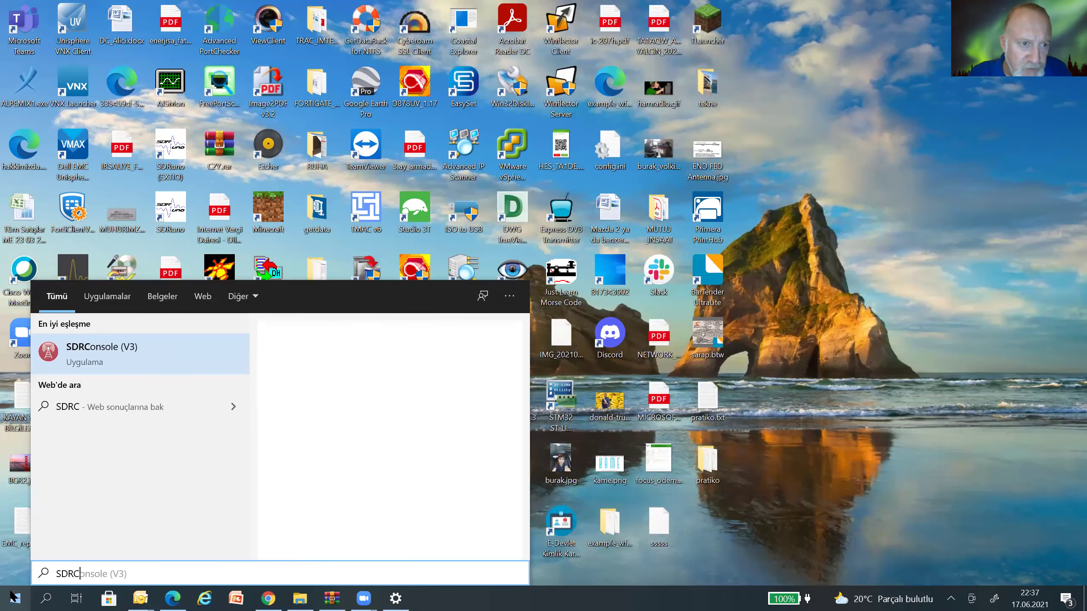
pyautogui.press('Return')
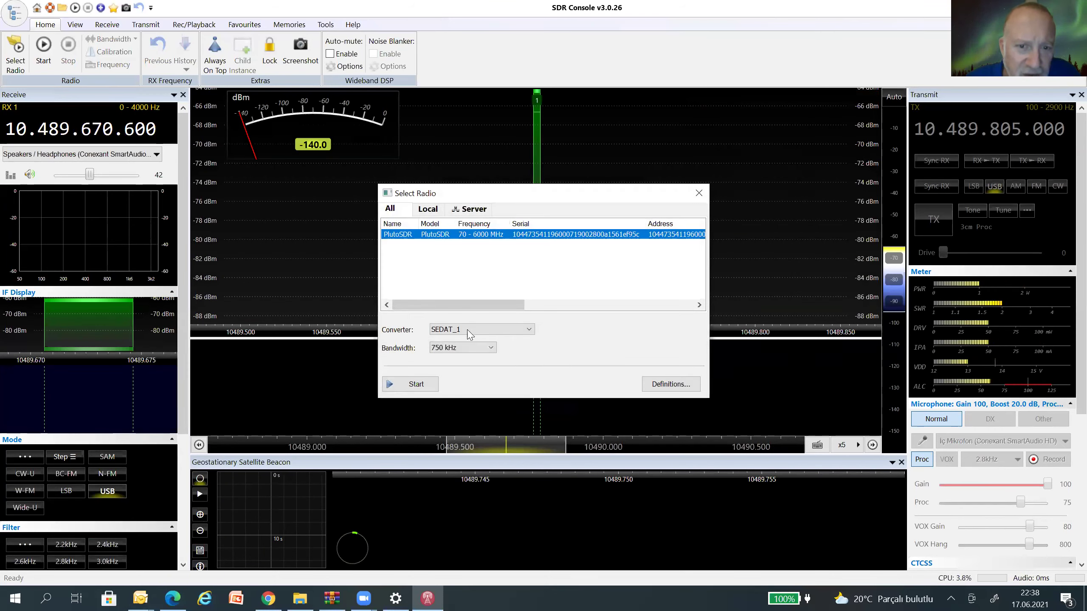
pyautogui.click(415, 384)
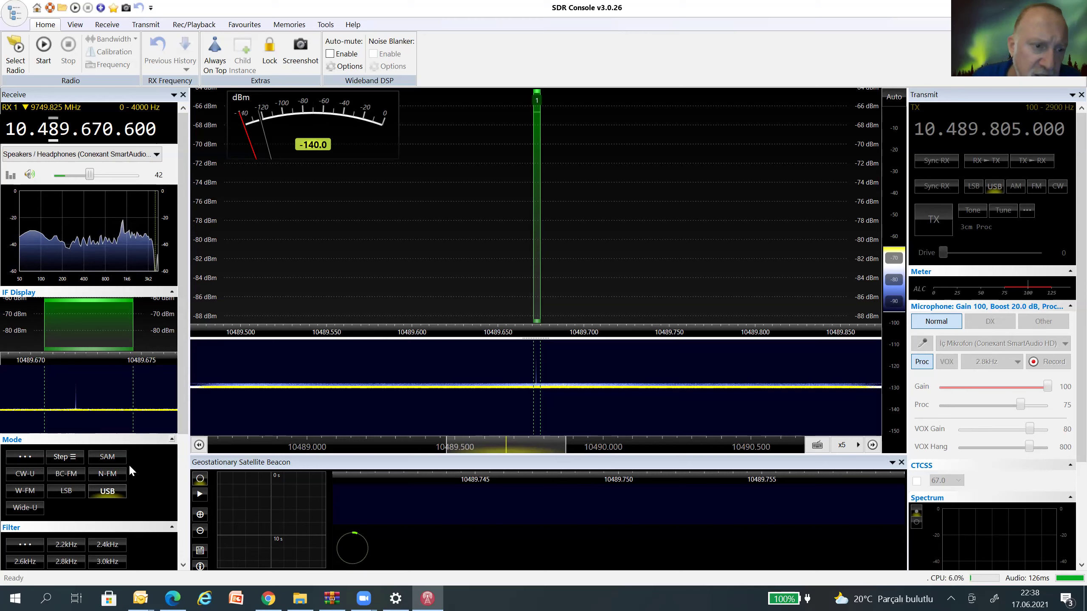
# Step: Review the receiver's mode, filter and squelch settings, including the FM CTCSS options
pyautogui.scroll(-3, 128, 462)
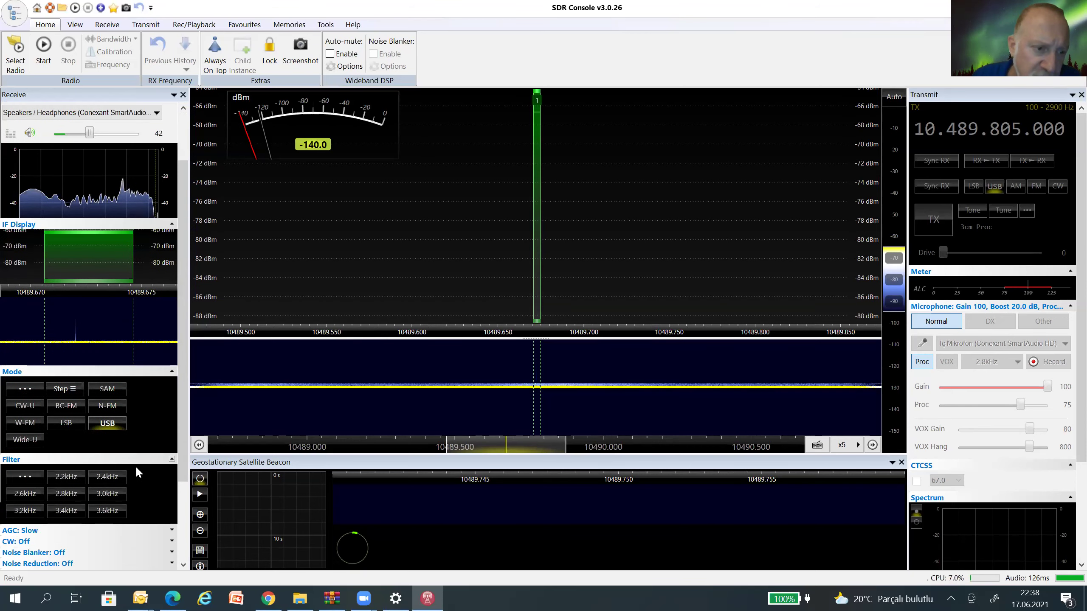
pyautogui.scroll(-2, 120, 467)
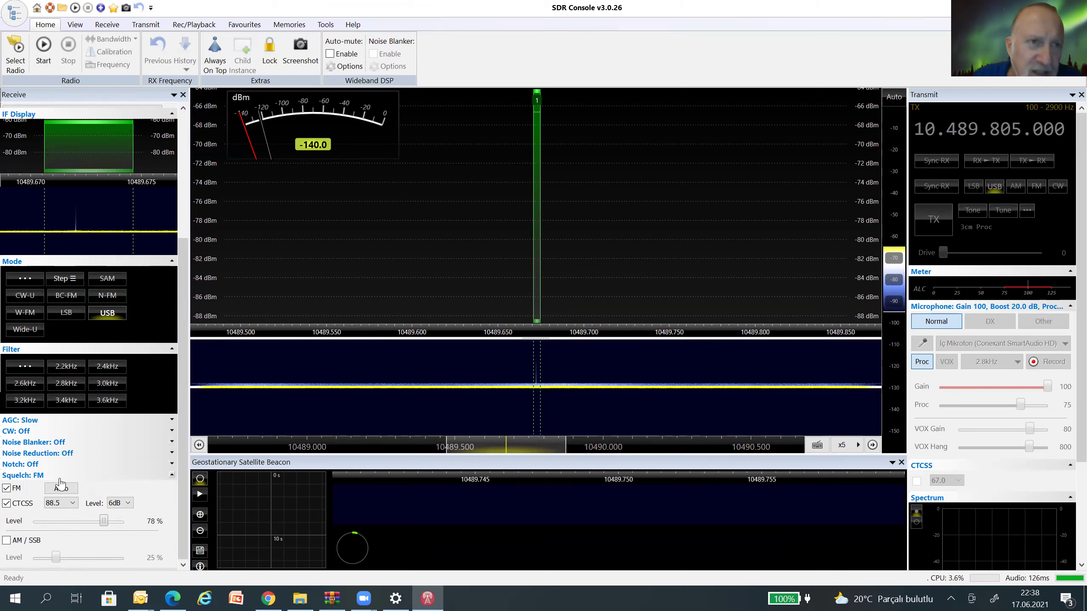
pyautogui.moveTo(257, 317)
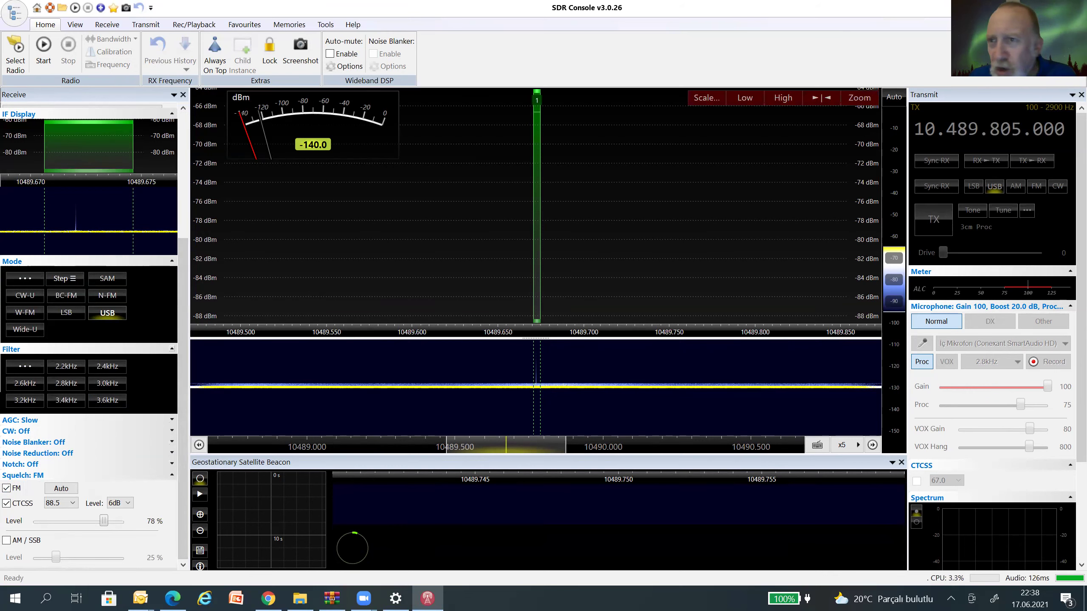
# Step: Switch to Chrome, search Google for "SDR SPHARP" and show the image results
pyautogui.click(270, 595)
pyautogui.click(218, 34)
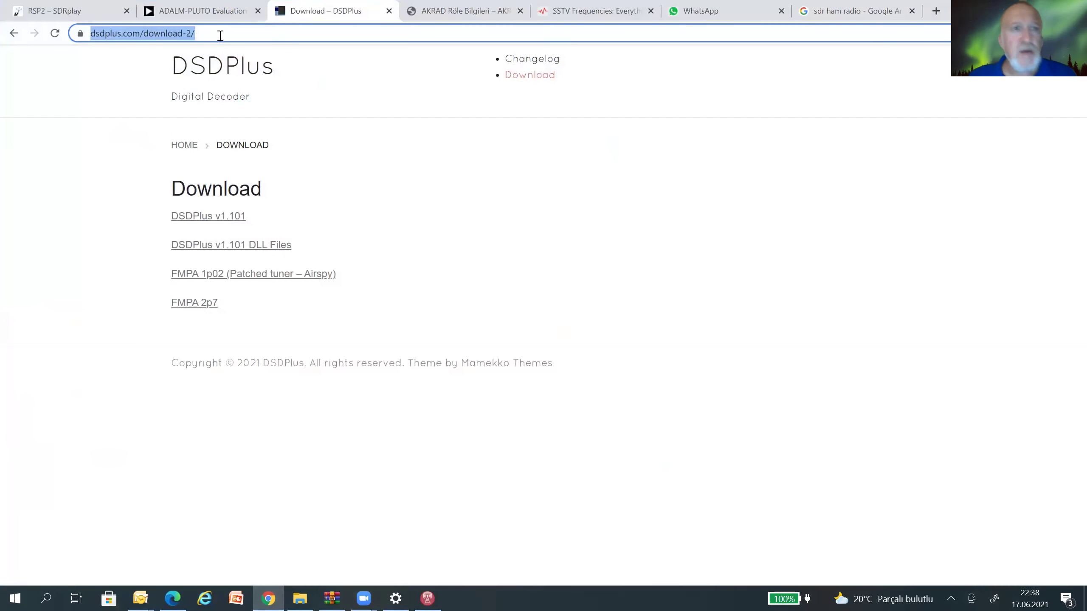
pyautogui.write('SDR SP')
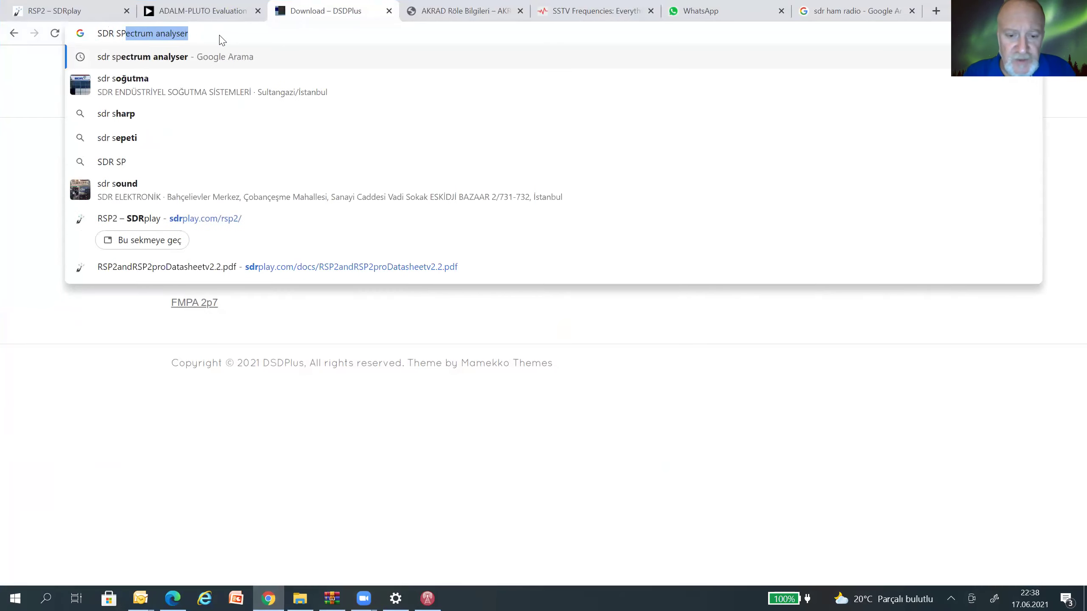
pyautogui.write('HARP')
pyautogui.press('Return')
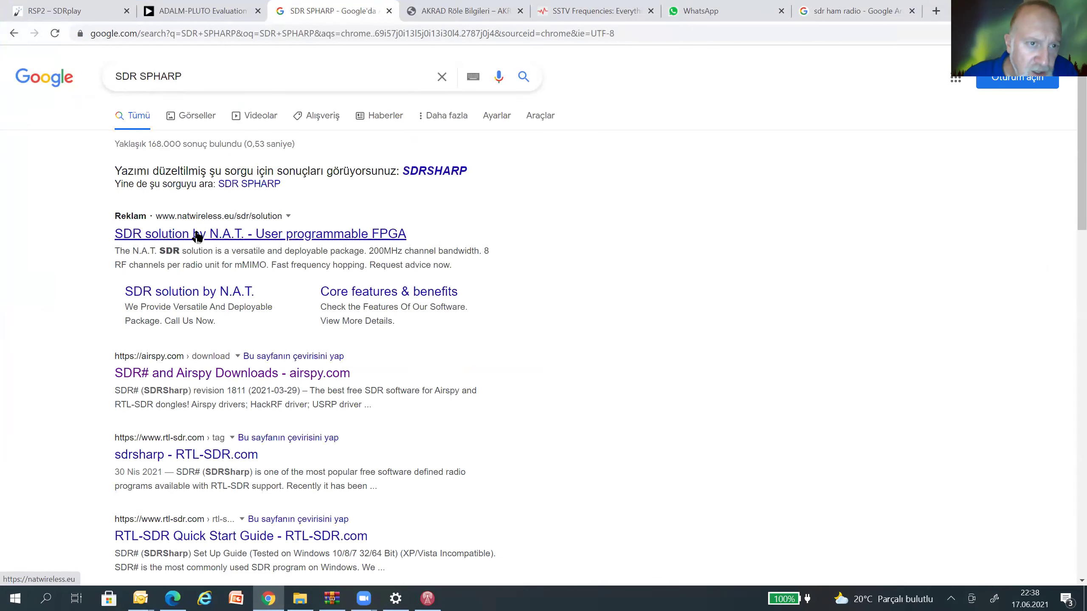
pyautogui.click(196, 114)
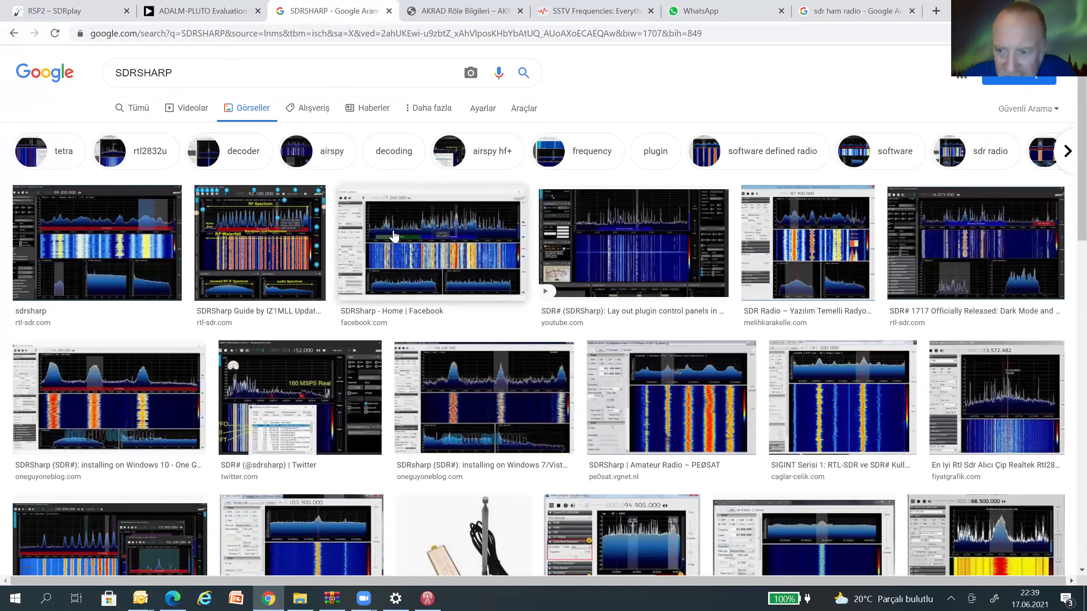
# Step: Search images for "SDRSHARP PLUGIN" and open the rtl-sdr.com article on the SDRSharp Community Plugin Package
pyautogui.click(246, 71)
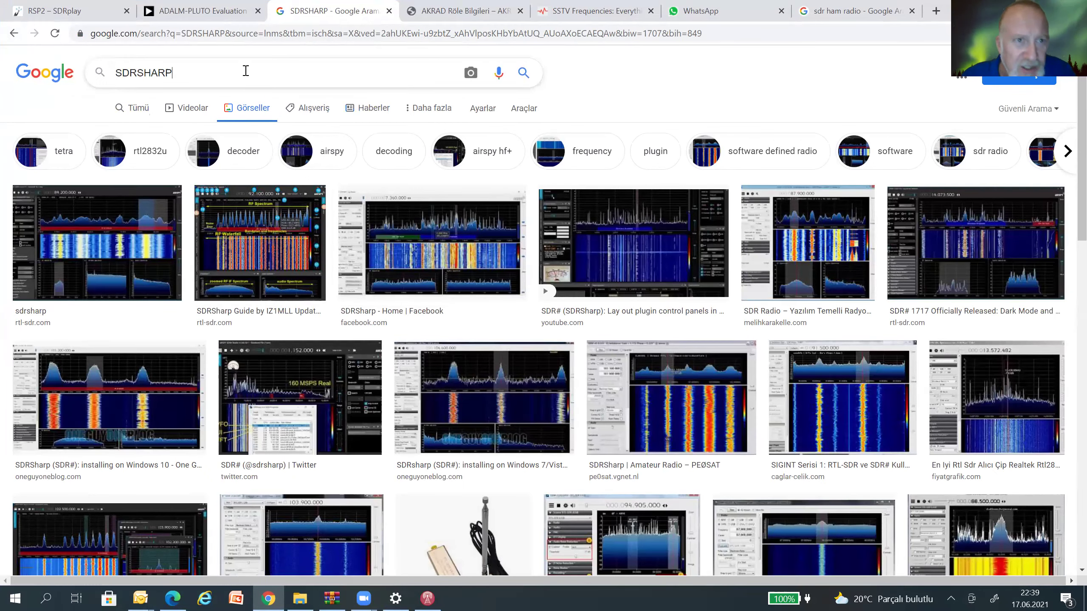
pyautogui.write('PLUG')
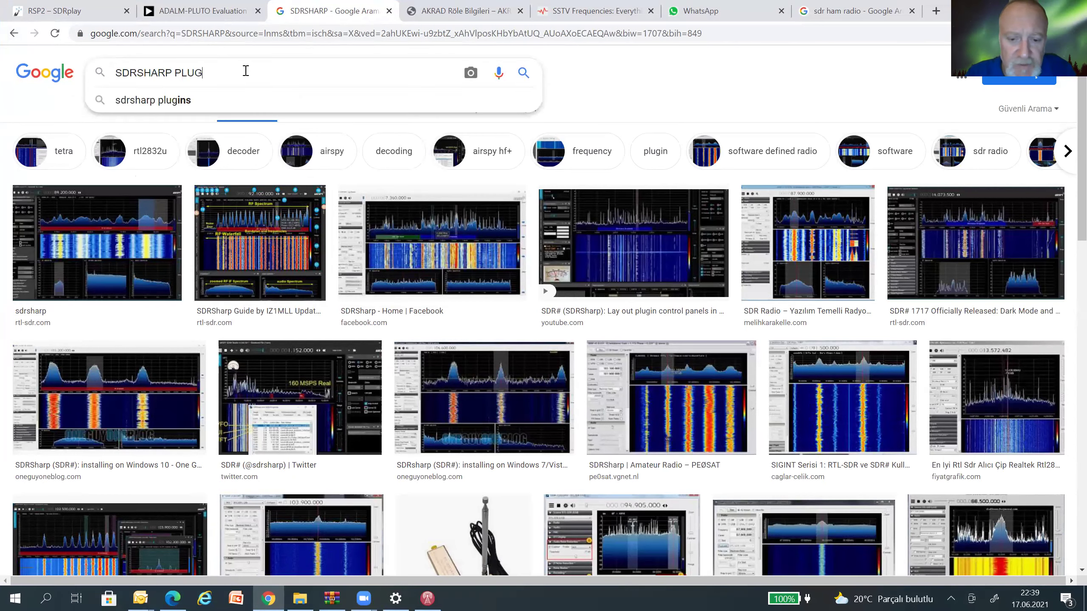
pyautogui.write('IN')
pyautogui.press('Return')
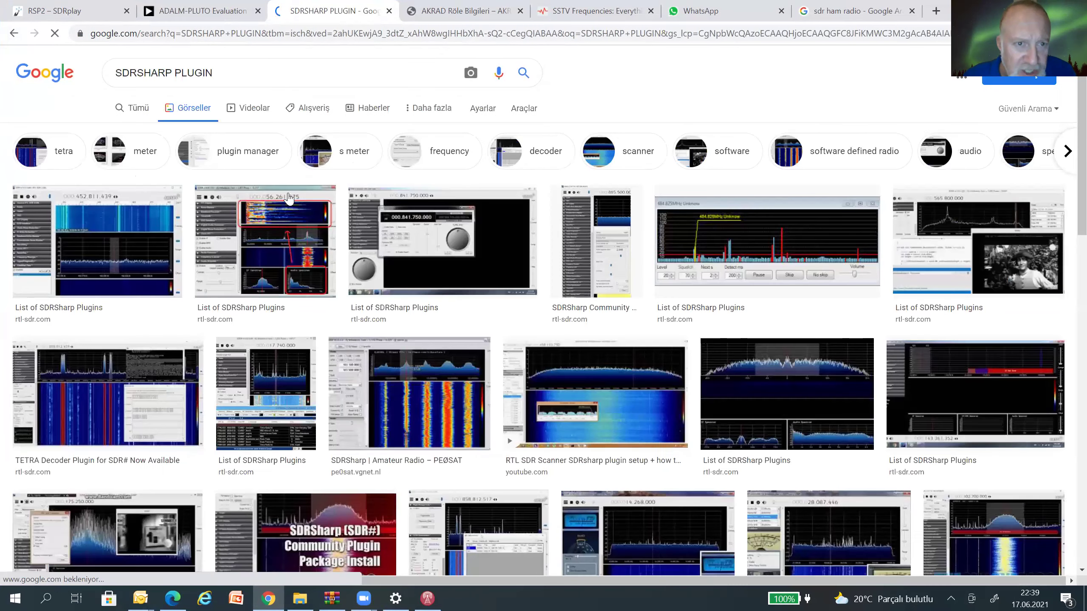
pyautogui.click(572, 239)
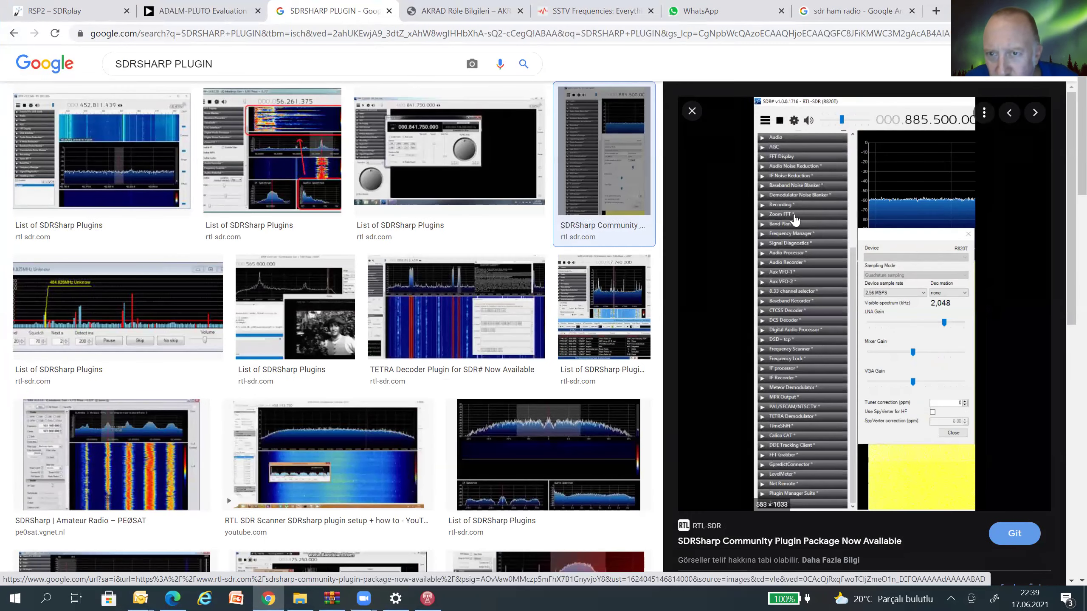
pyautogui.click(797, 185)
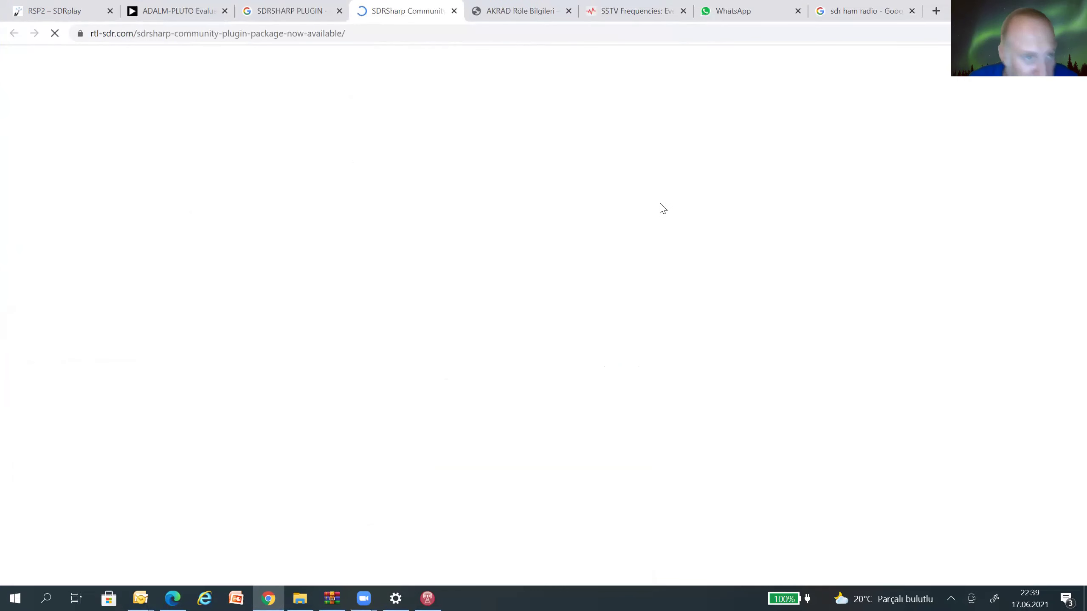
# Step: Review the list of included plugins in the SDRSharp Community Plugin Package article, highlighting the whole list
pyautogui.scroll(-5, 396, 278)
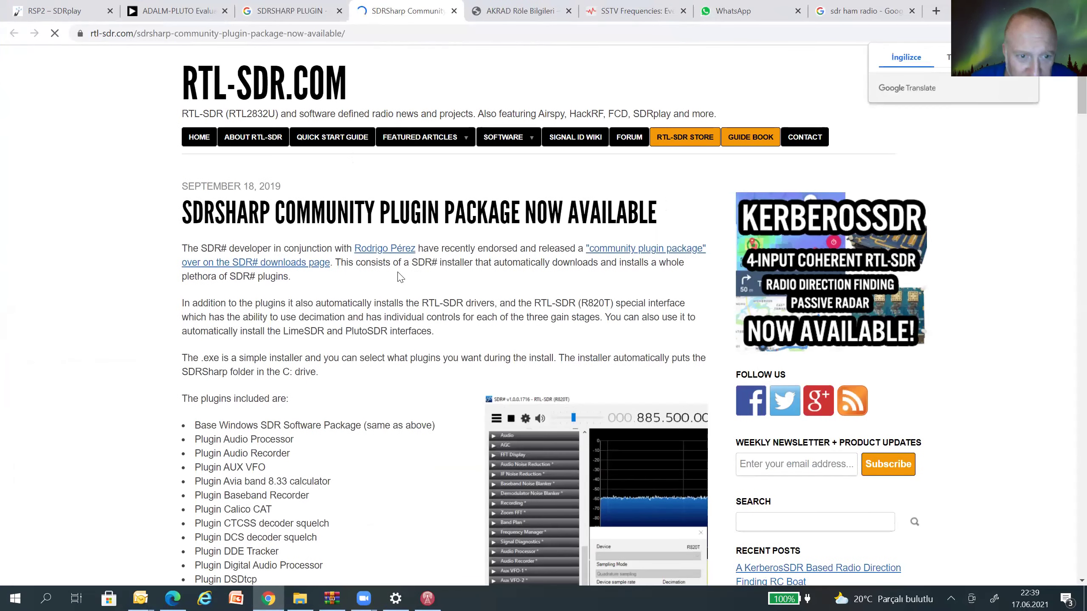
pyautogui.scroll(-4, 390, 277)
pyautogui.scroll(6, 359, 243)
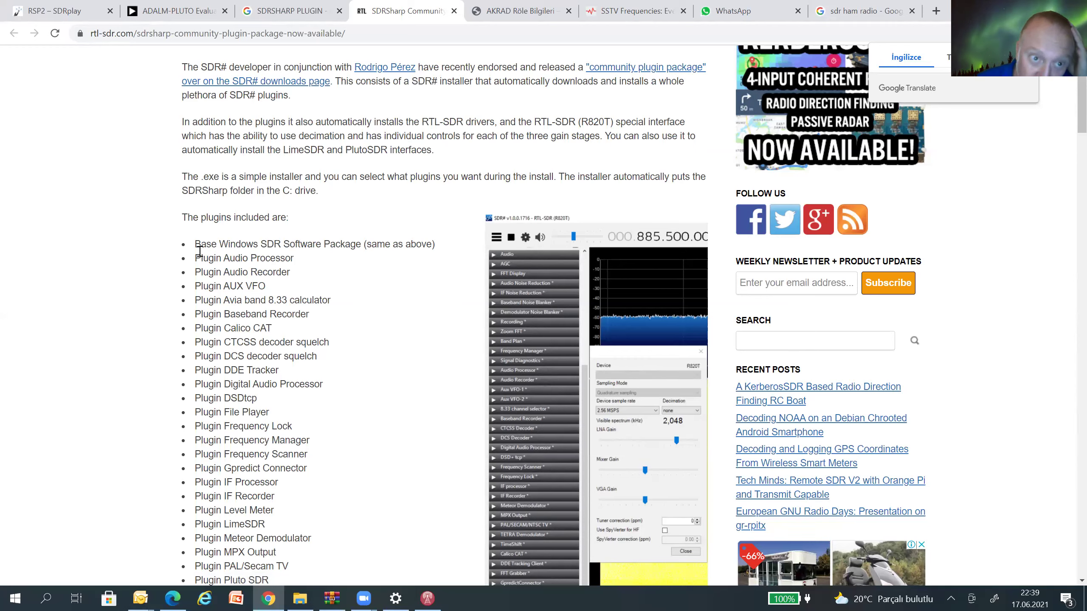
pyautogui.moveTo(196, 243); pyautogui.dragTo(297, 365)
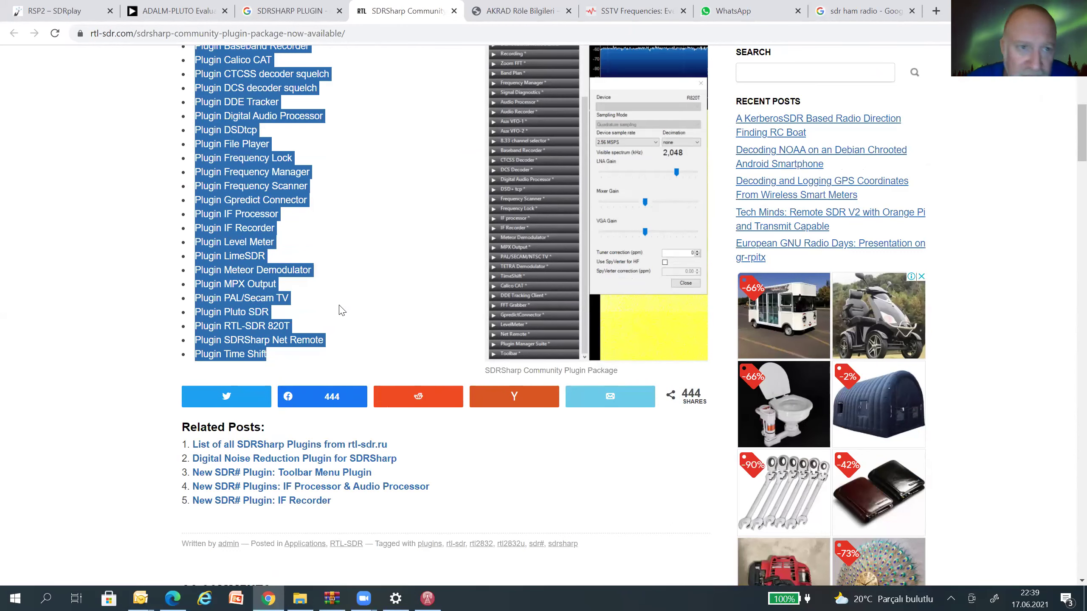
pyautogui.scroll(3, 342, 304)
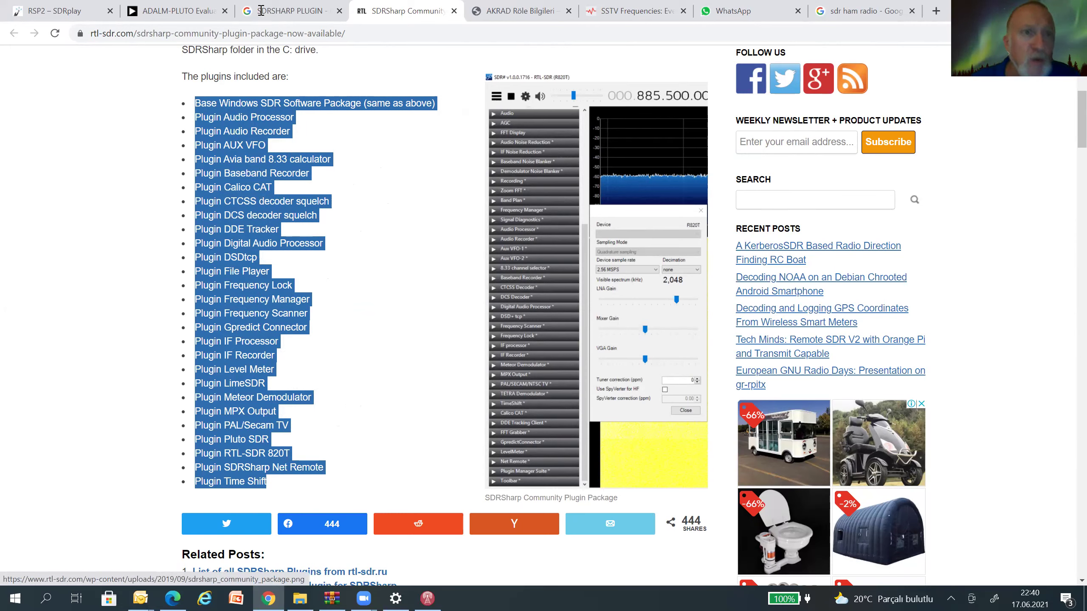
# Step: Search Google for "RTL SDR", open the rtl-sdr.com dongle page and go to its RTL-SDR supported software list
pyautogui.hotkey('ctrl', 'shift', 'Tab')
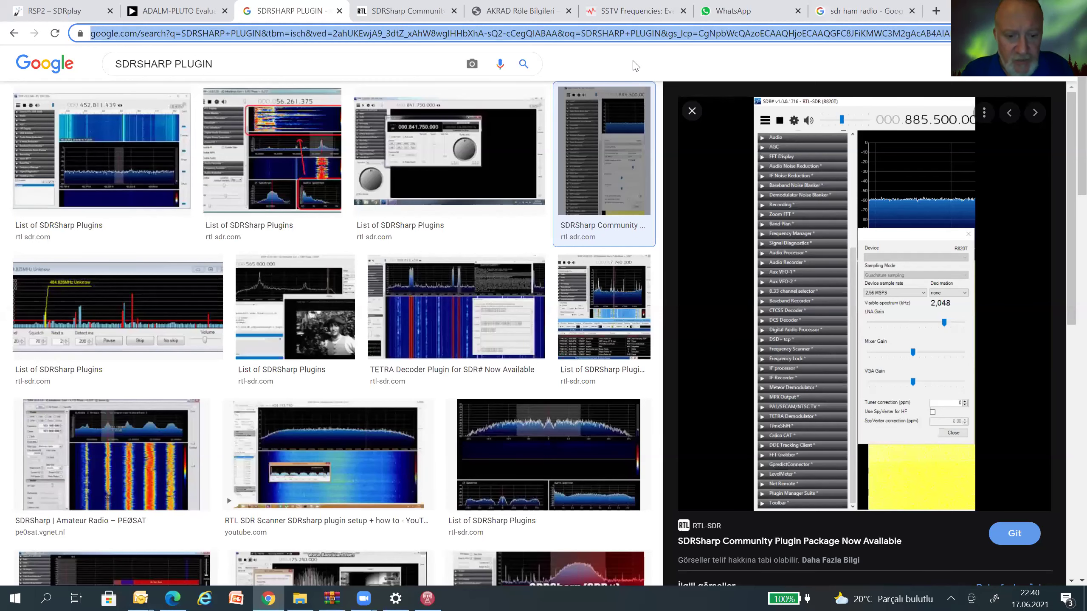
pyautogui.write('RTL SDR')
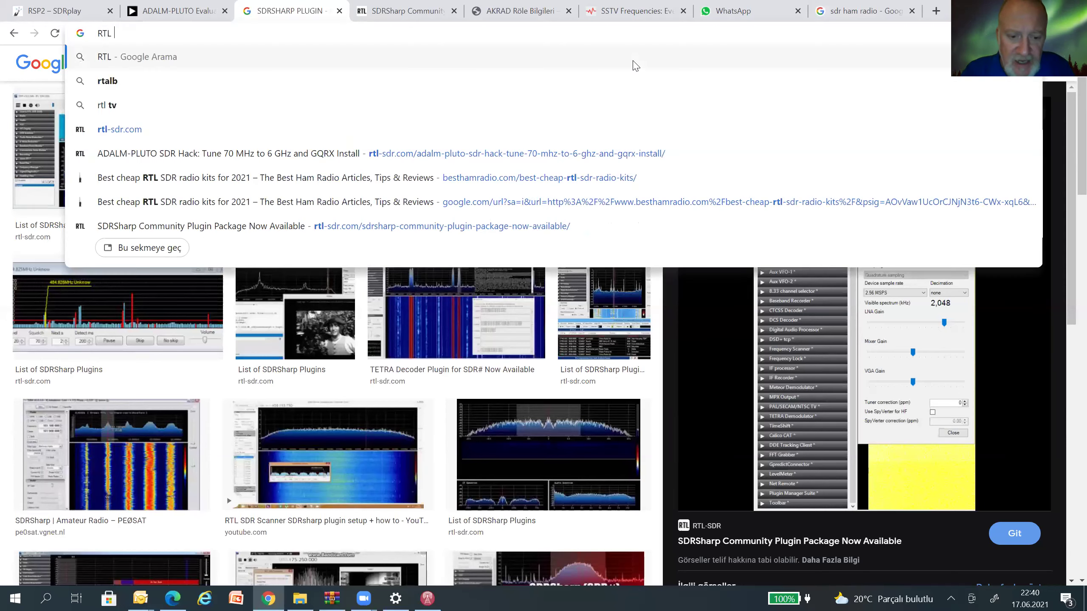
pyautogui.press('Return')
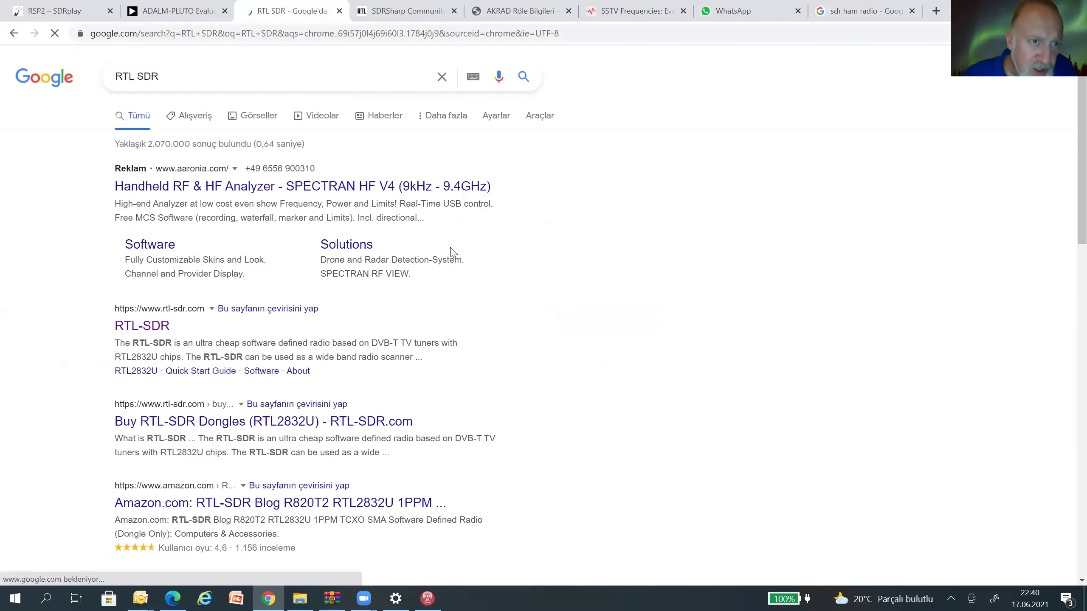
pyautogui.click(187, 424)
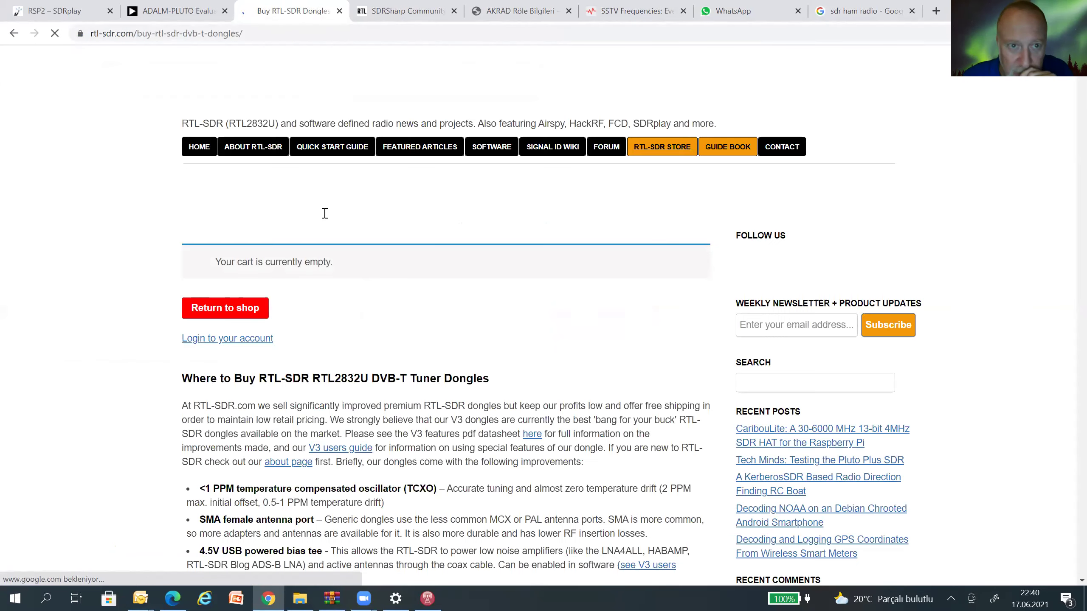
pyautogui.moveTo(521, 143)
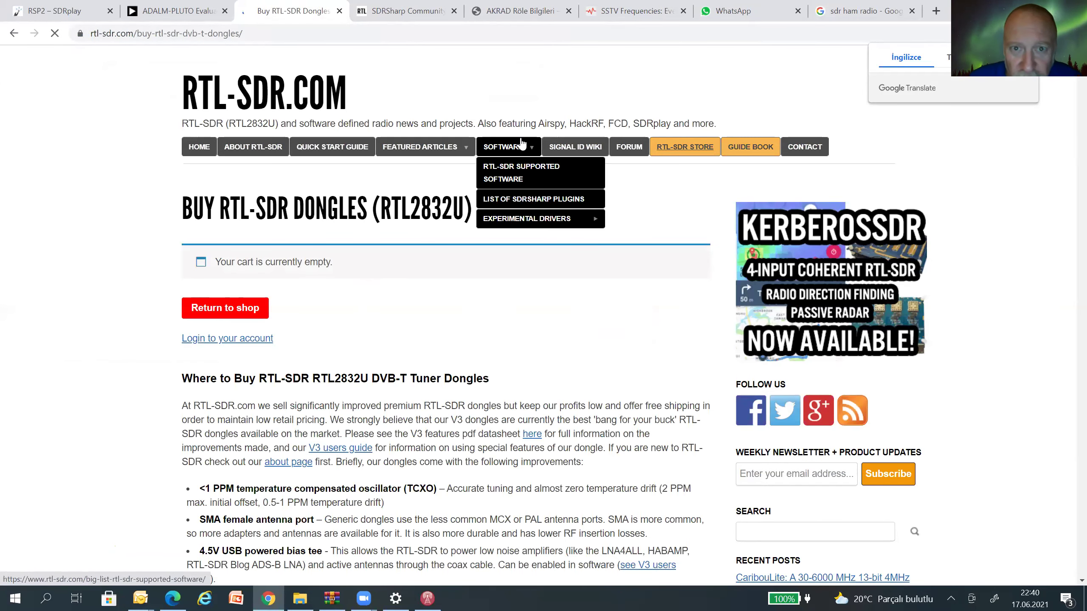
pyautogui.click(504, 179)
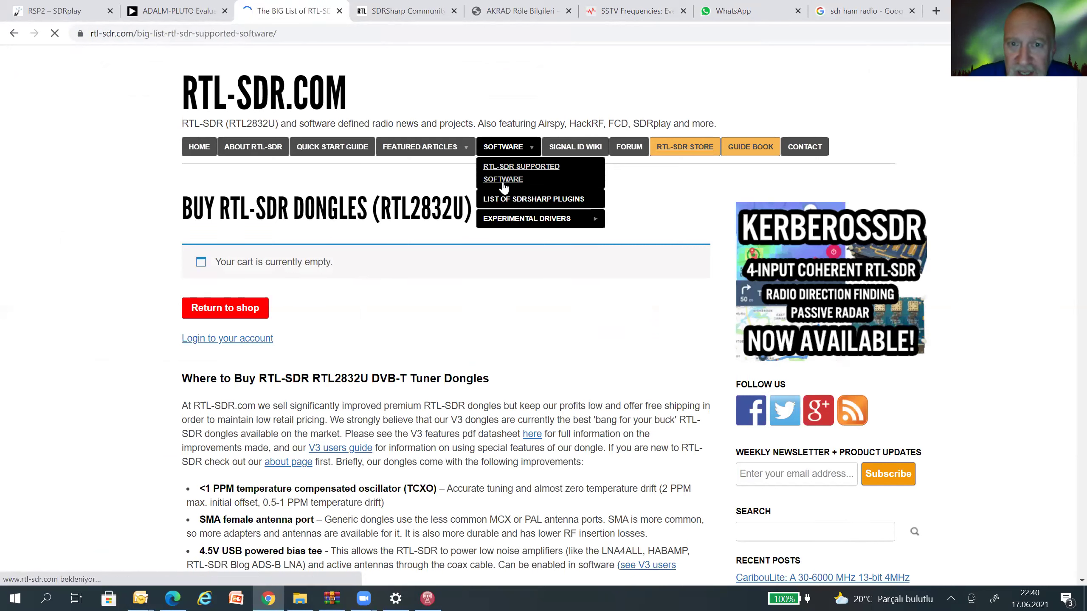
# Step: Examine the general purpose RTL-SDR software entries, from SDR# and HDSDR to SDR-RADIO.COM V2/V3
pyautogui.scroll(-8, 406, 226)
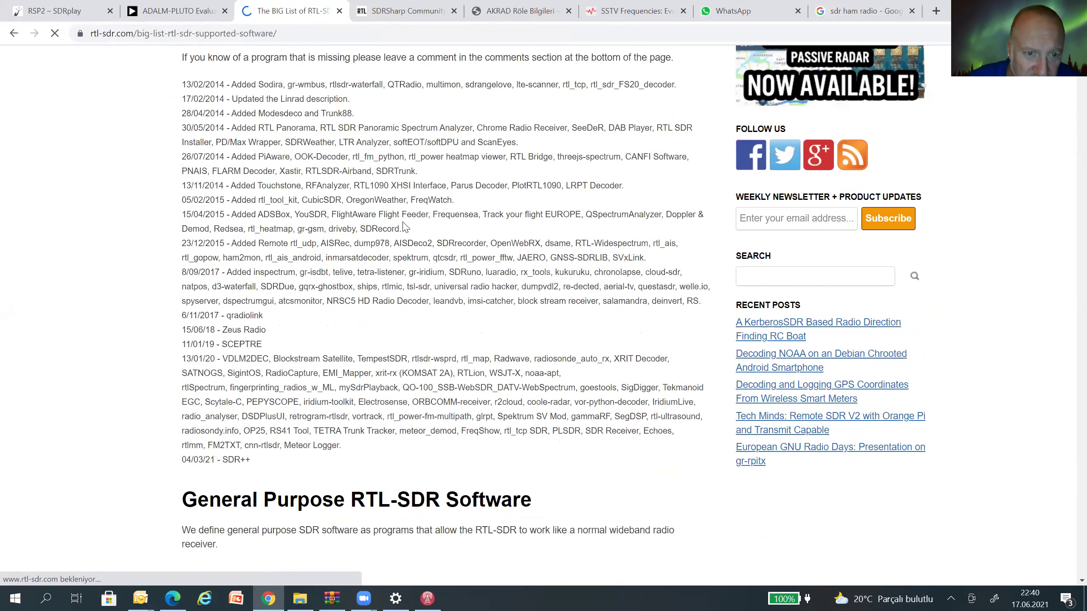
pyautogui.scroll(-5, 404, 226)
pyautogui.scroll(-4, 337, 203)
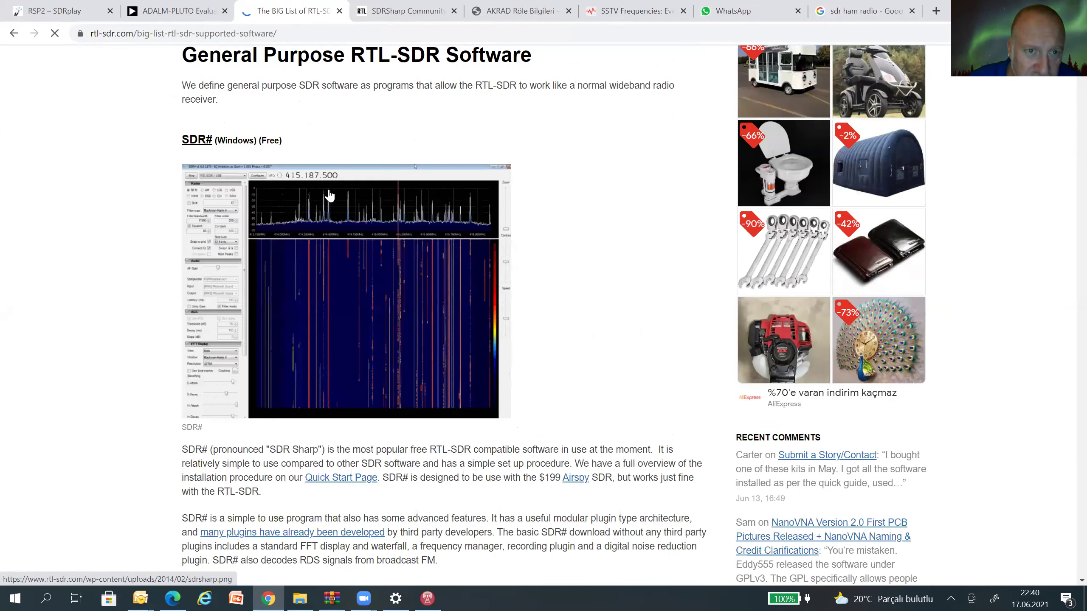
pyautogui.scroll(-7, 328, 196)
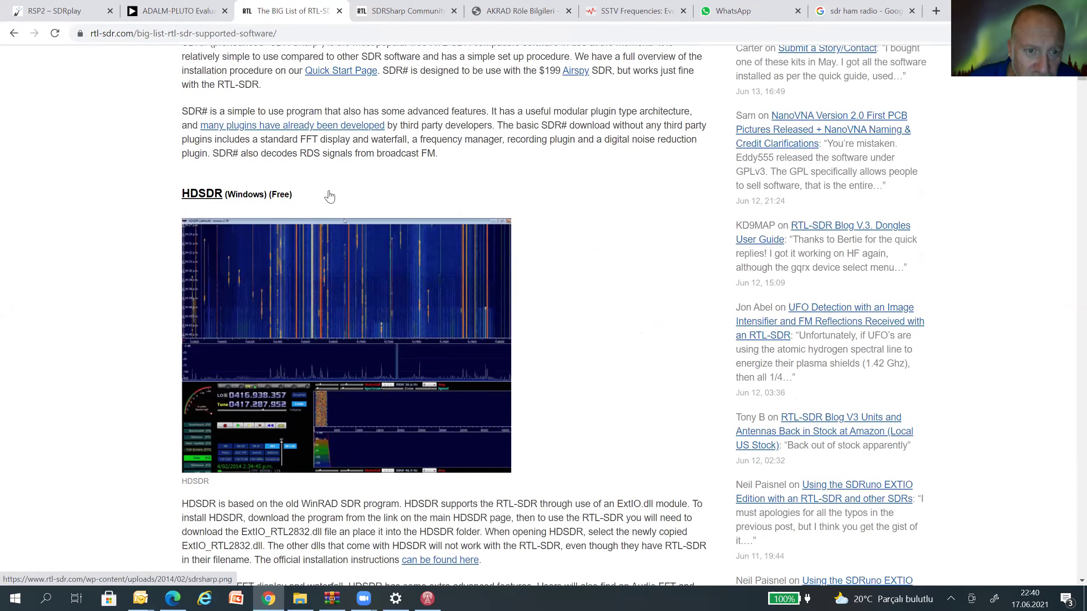
pyautogui.scroll(-3, 329, 196)
pyautogui.scroll(-2, 329, 196)
pyautogui.scroll(4, 365, 298)
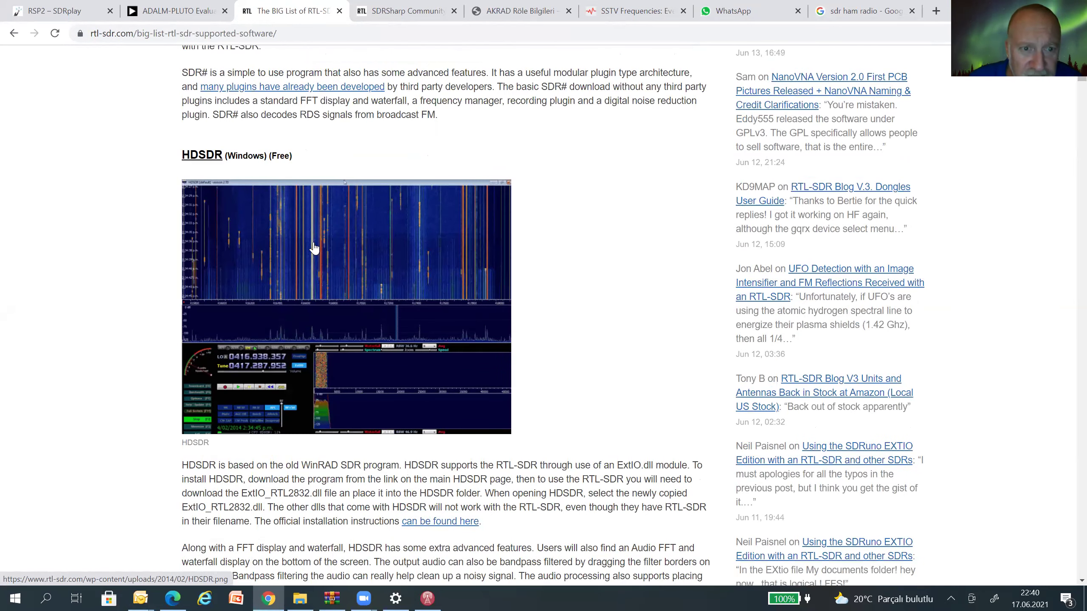
pyautogui.scroll(-3, 311, 249)
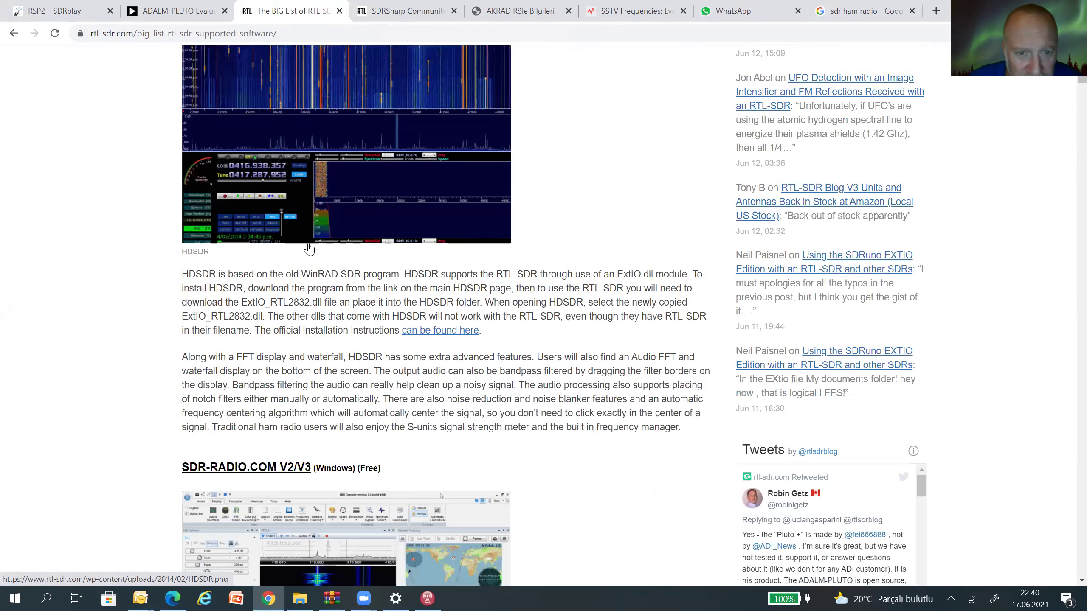
pyautogui.scroll(-4, 309, 249)
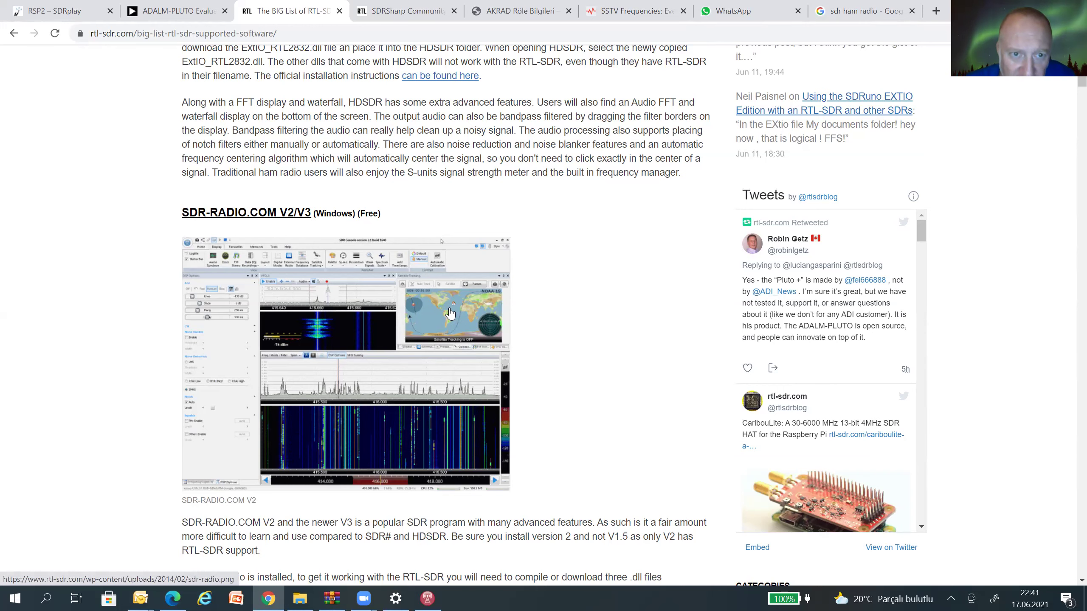
# Step: Search Google for "HRD COMMANDER" in a new tab and open the Version 5 Ham Radio Deluxe download result
pyautogui.click(936, 10)
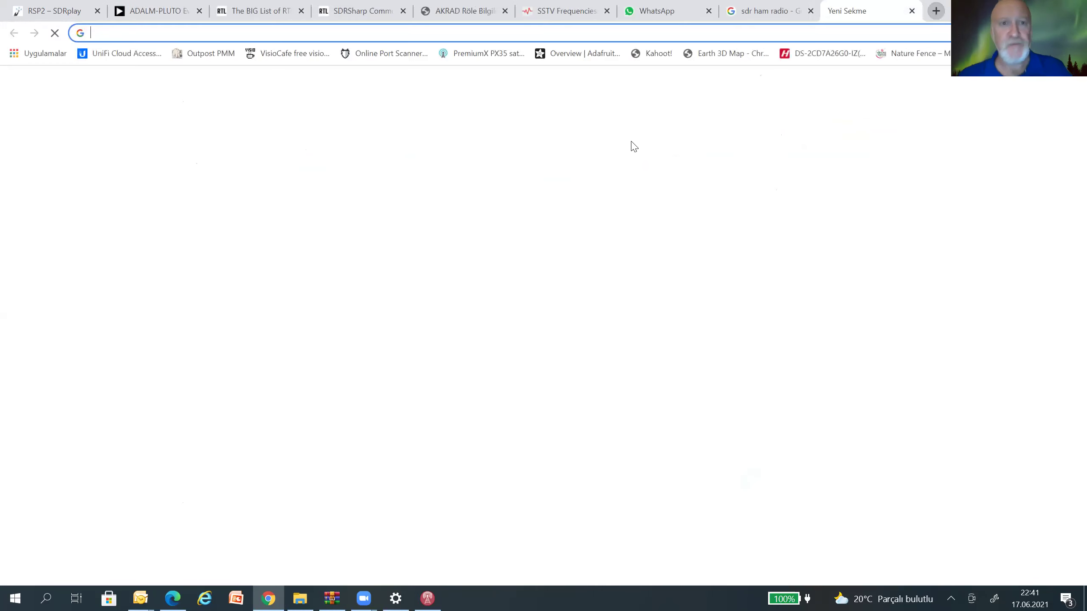
pyautogui.write('HRD ')
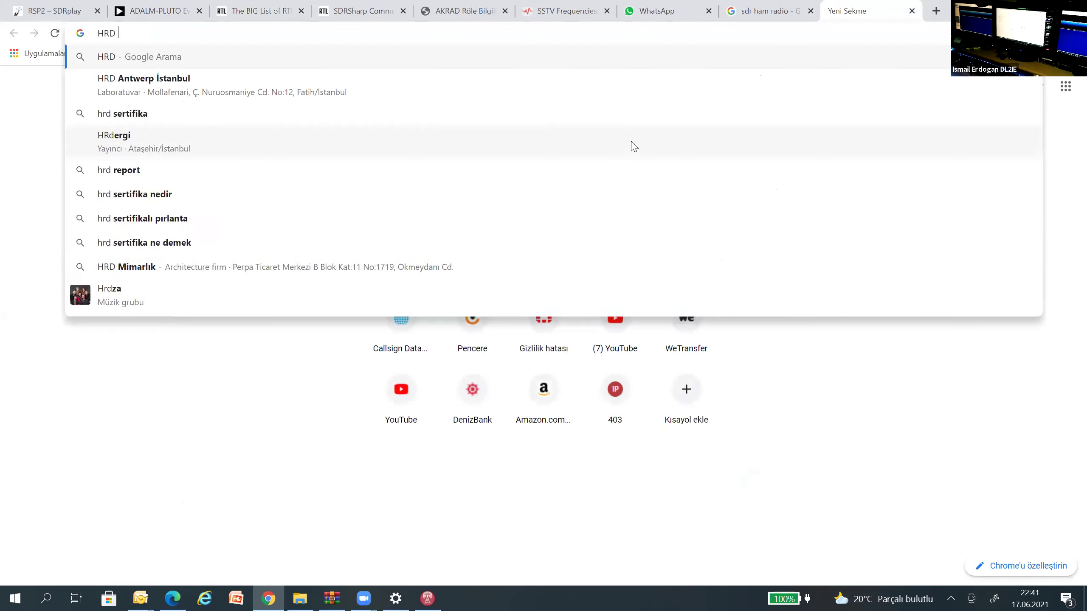
pyautogui.write('COMMANDER')
pyautogui.press('Return')
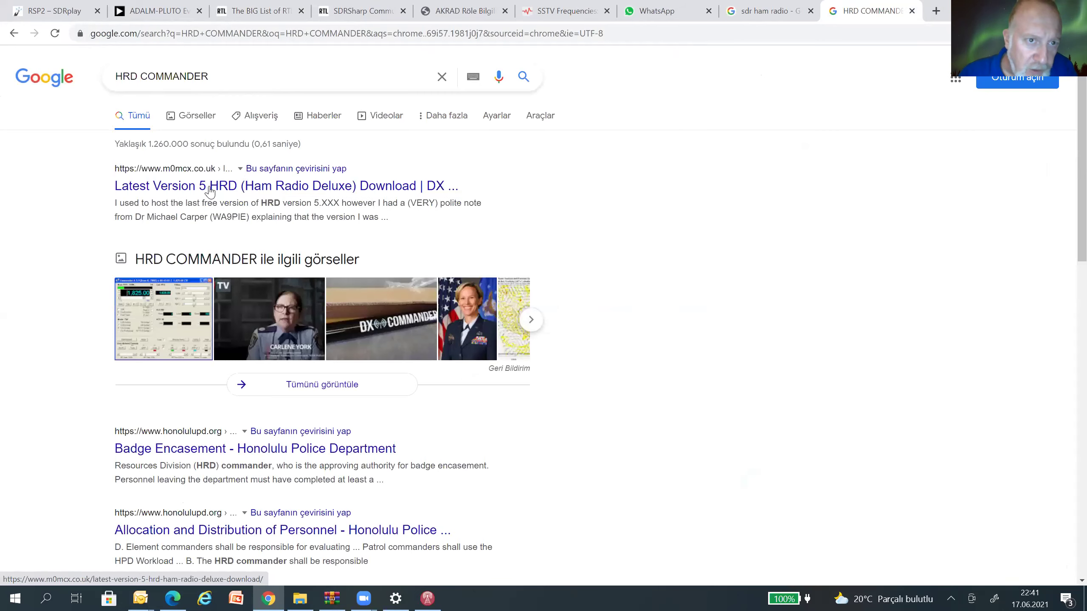
pyautogui.click(211, 187)
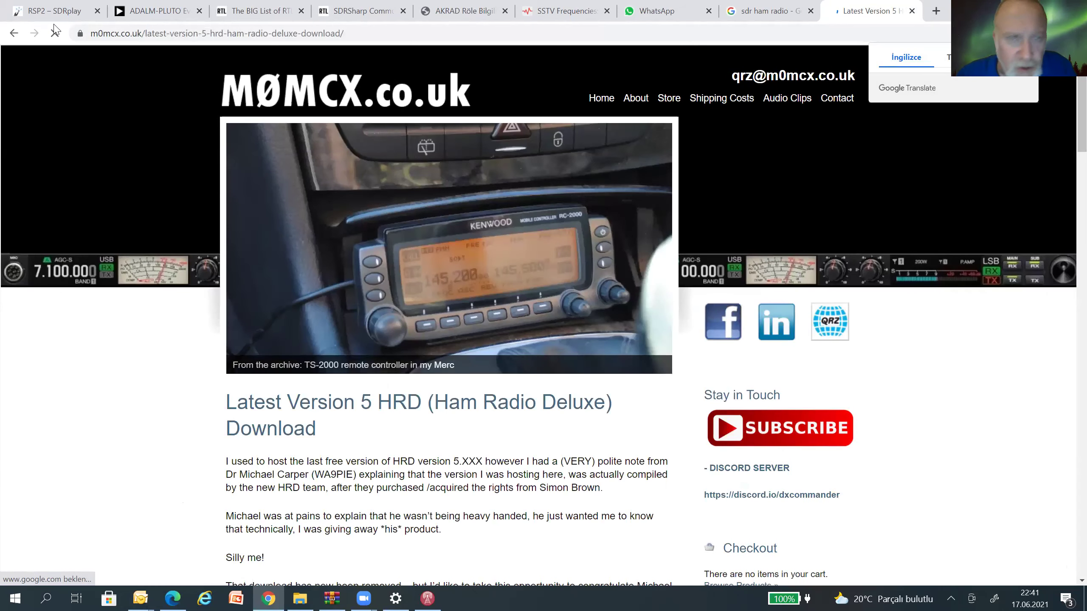
# Step: Return to the search results and show the image results for the related search "hrd satellite tracking manual"
pyautogui.click(14, 33)
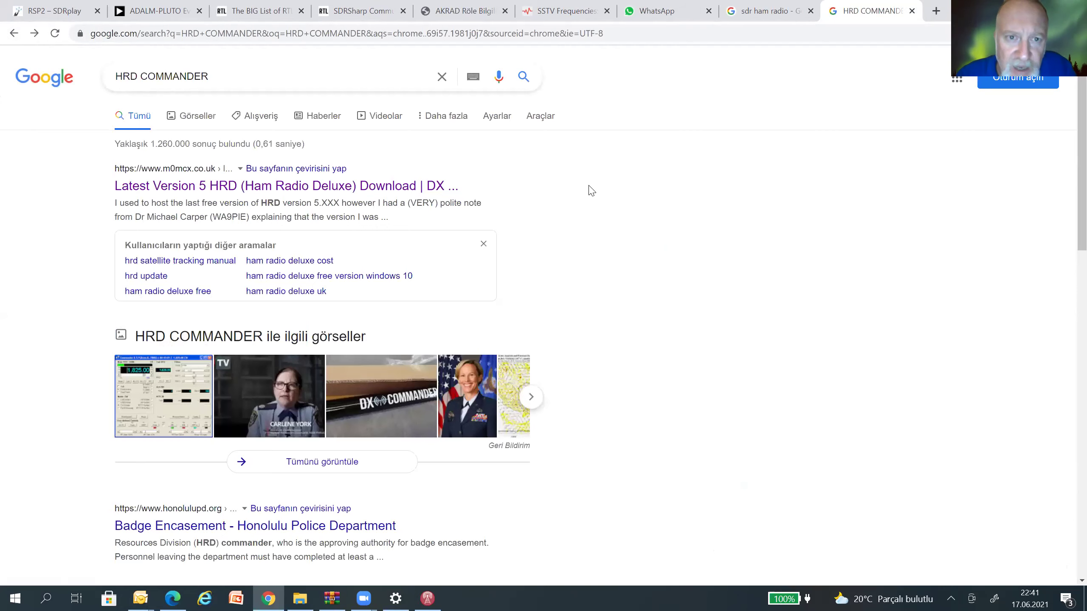
pyautogui.scroll(-4, 435, 229)
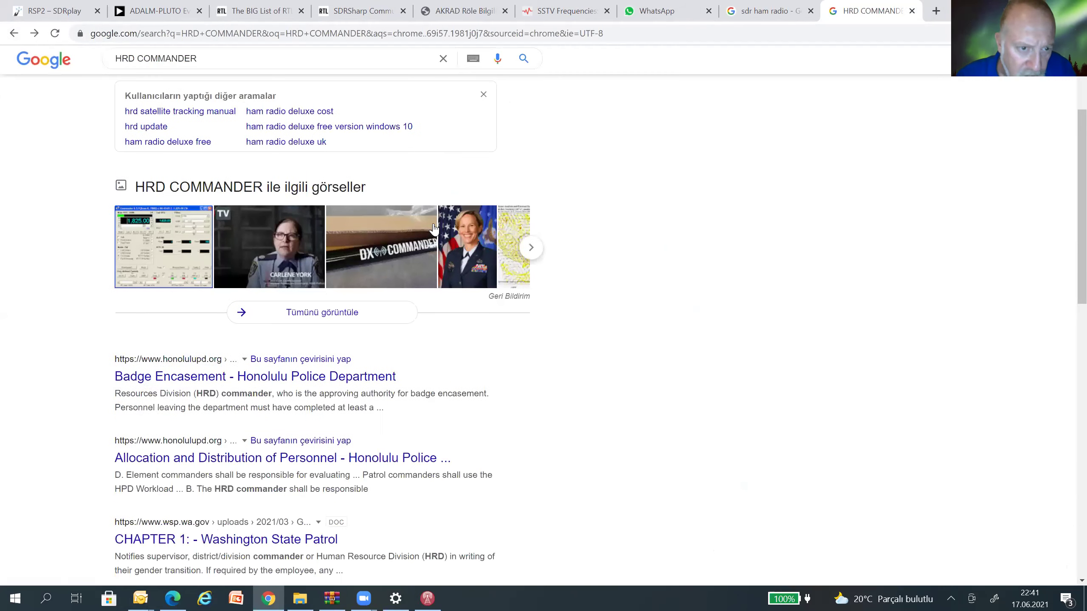
pyautogui.scroll(-5, 436, 224)
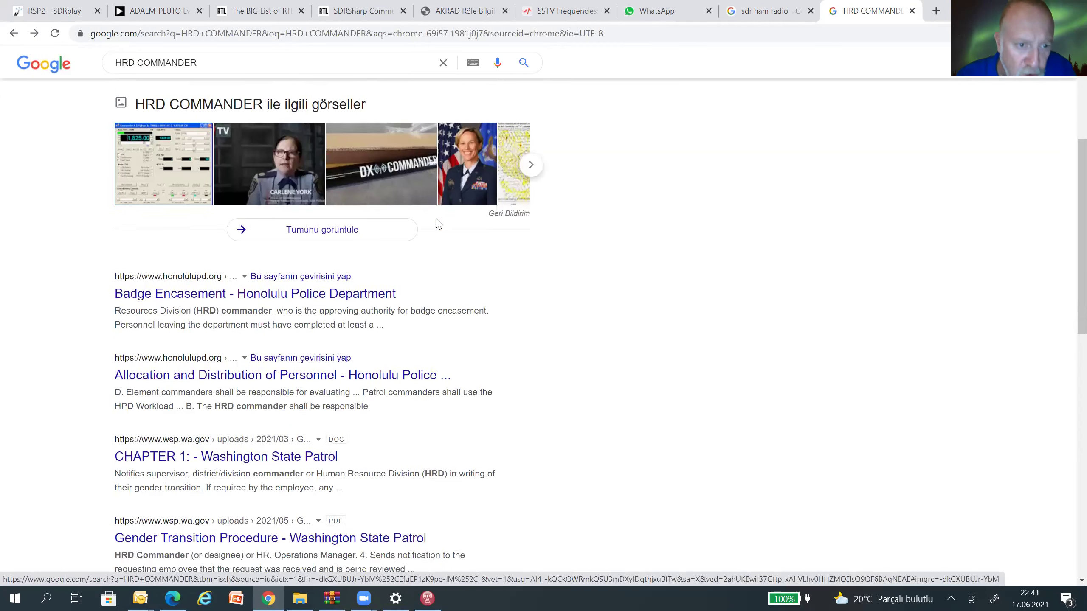
pyautogui.scroll(7, 435, 225)
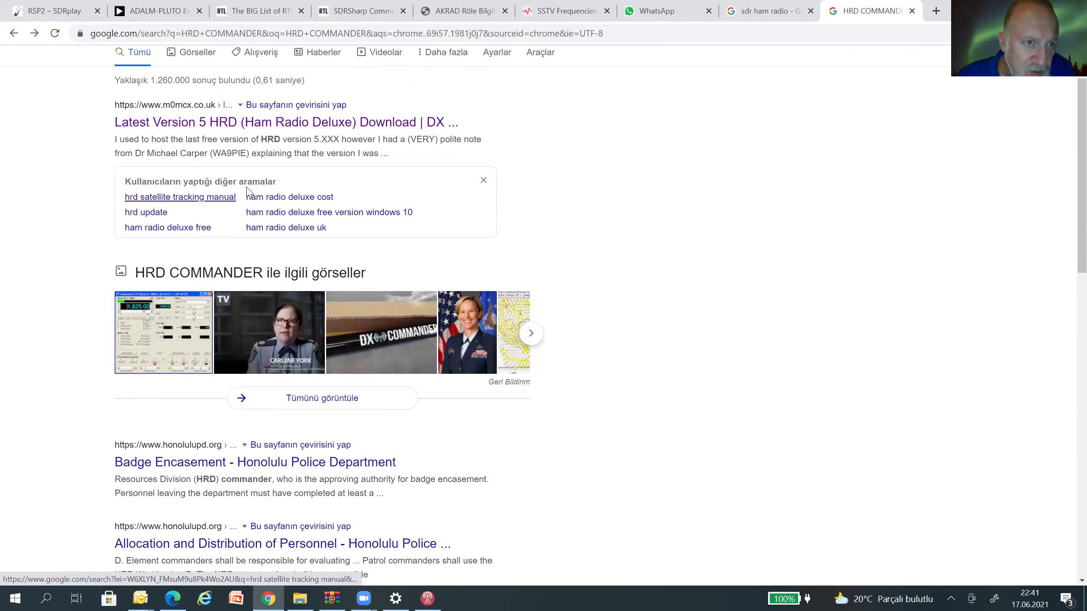
pyautogui.click(208, 199)
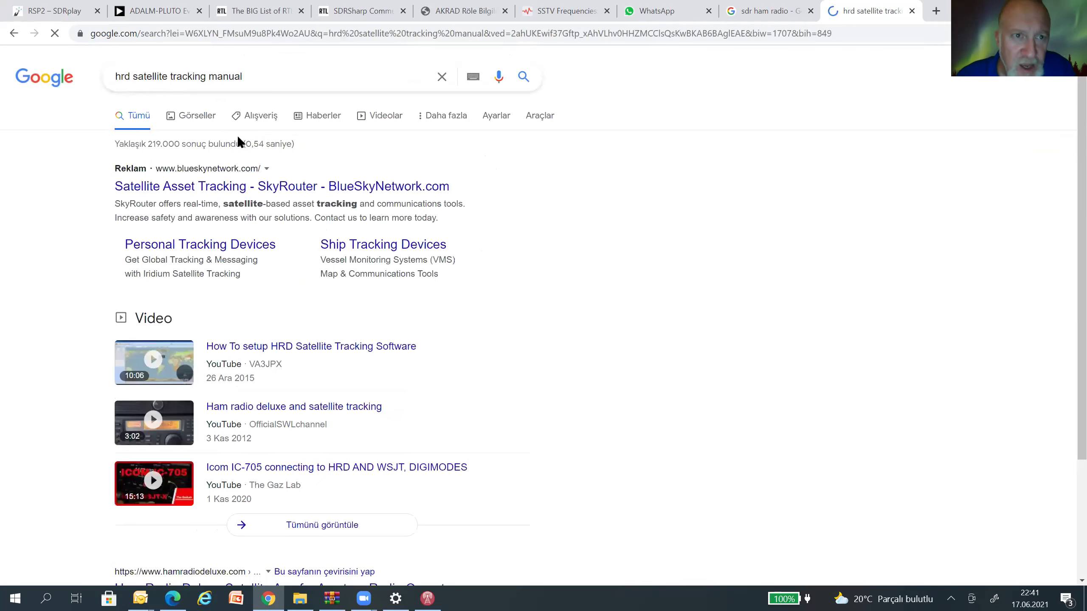
pyautogui.click(198, 119)
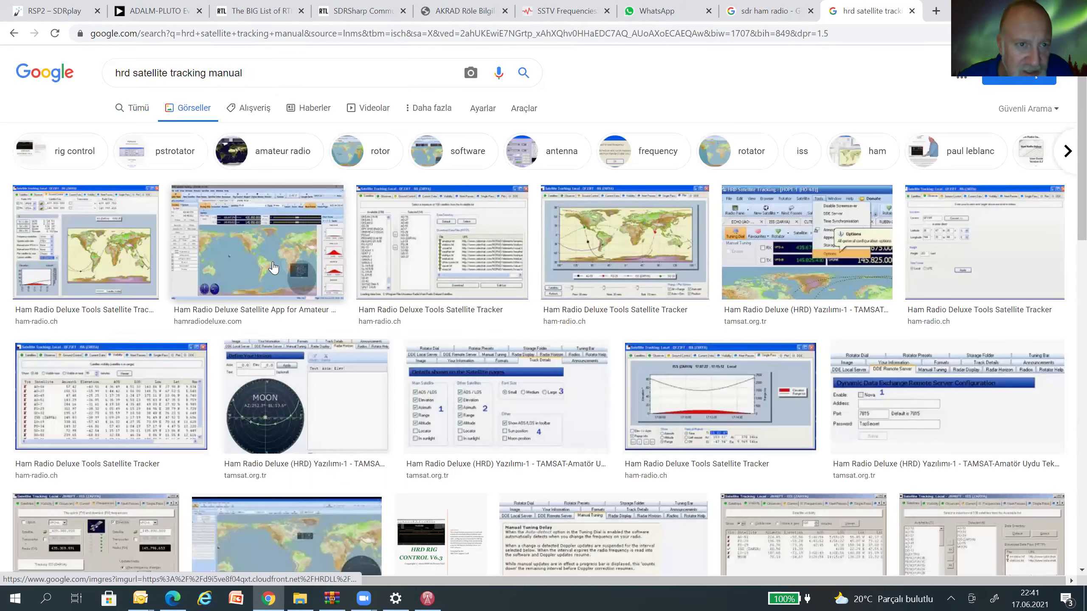
# Step: Preview the Ham Radio Deluxe Satellite App image from hamradiodeluxe.com and look over its related images
pyautogui.click(274, 267)
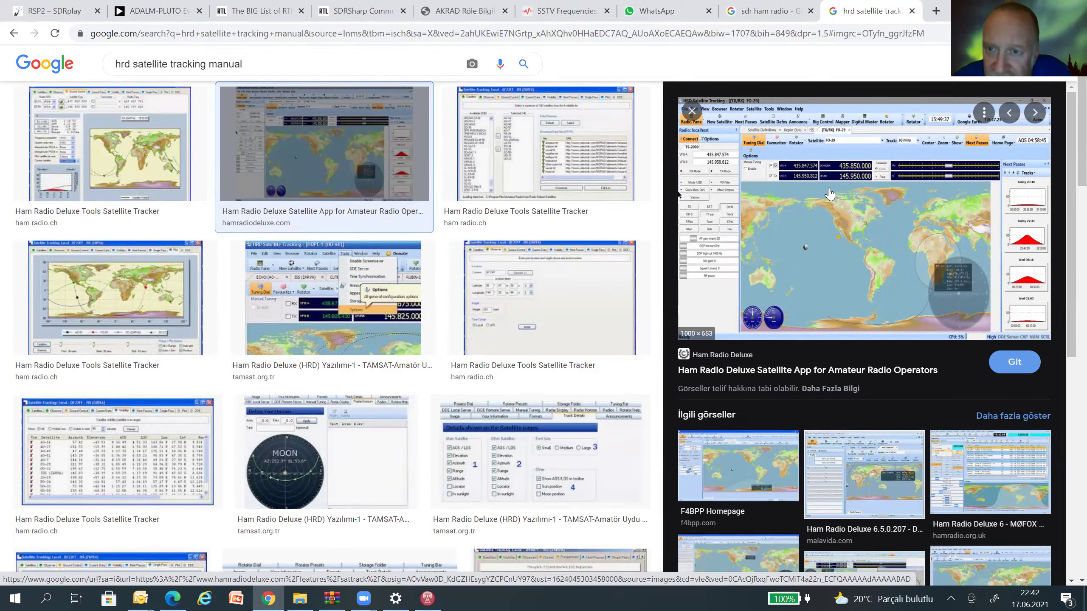
pyautogui.scroll(-3, 831, 204)
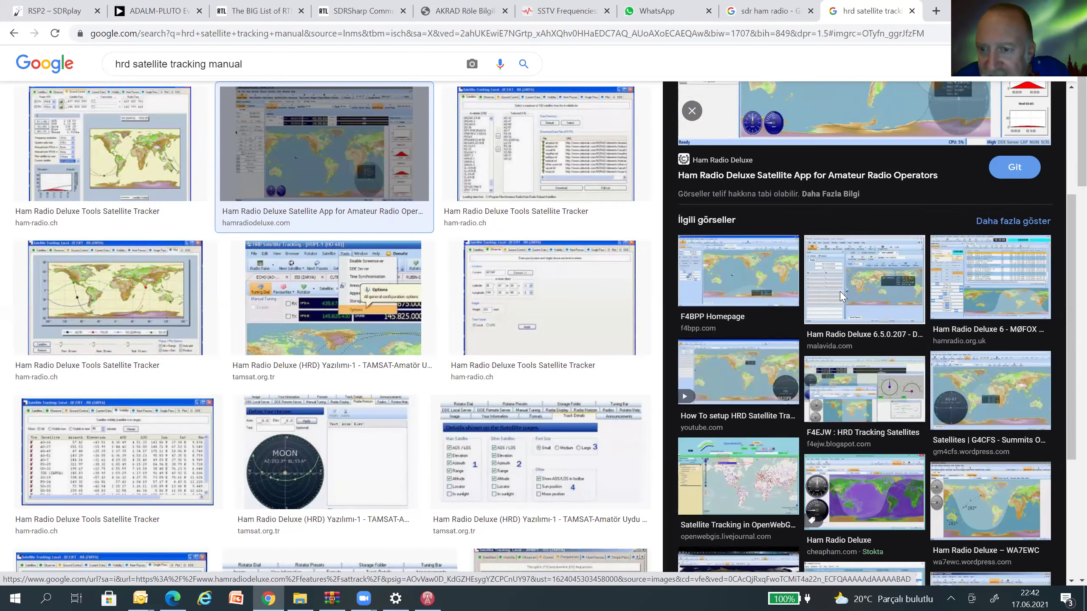
pyautogui.scroll(-1, 840, 295)
pyautogui.scroll(4, 889, 192)
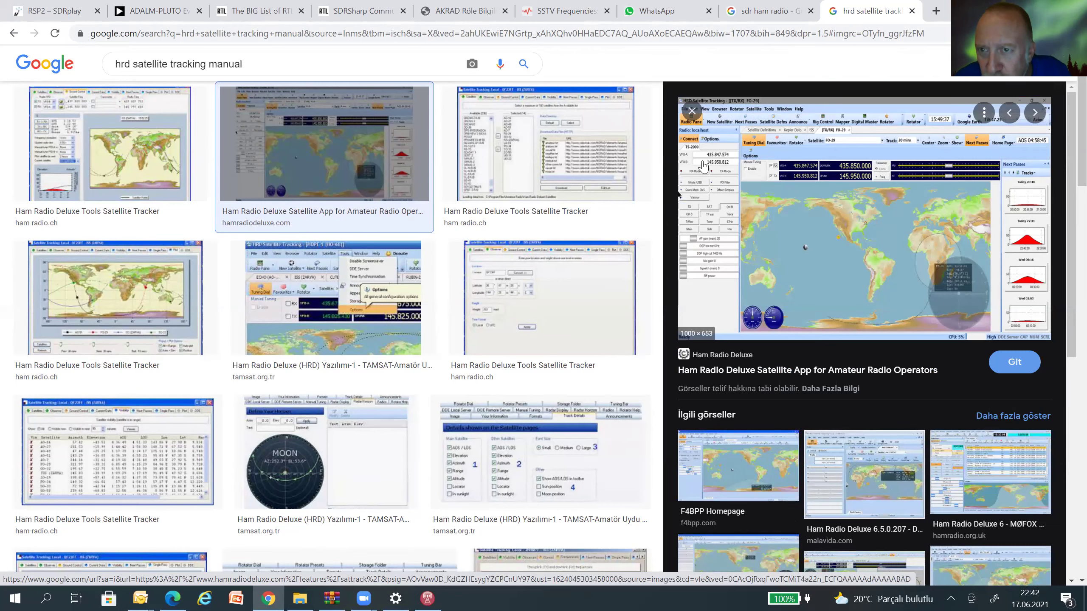
pyautogui.scroll(-2, 852, 206)
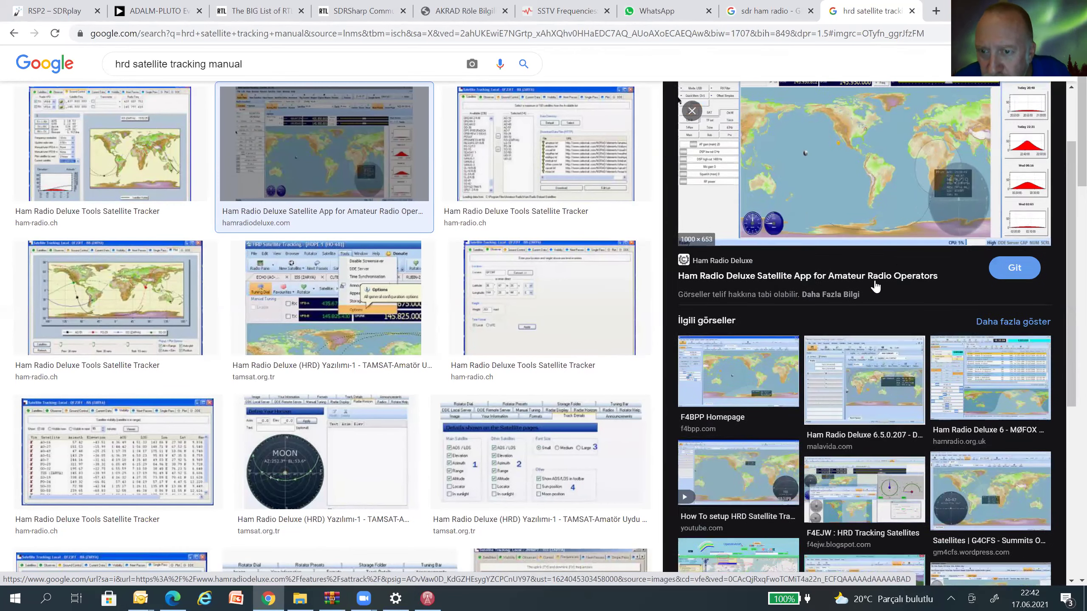
# Step: Preview the related HRD Tracking Satellites image and The DXZone's image on operating via ham radio satellites
pyautogui.click(738, 471)
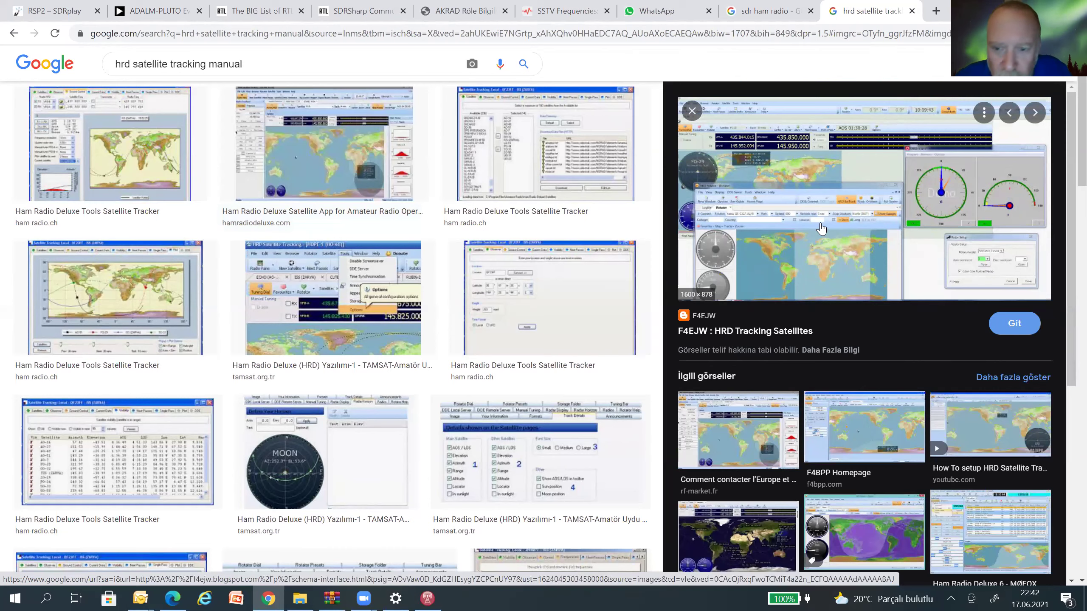
pyautogui.click(754, 504)
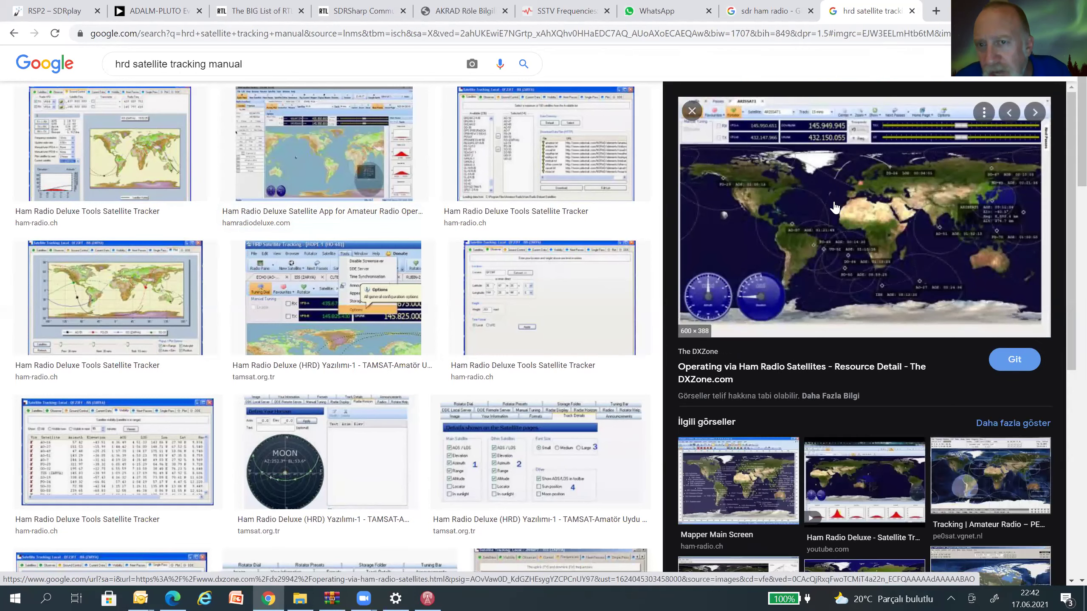
pyautogui.scroll(-8, 834, 208)
pyautogui.scroll(8, 833, 208)
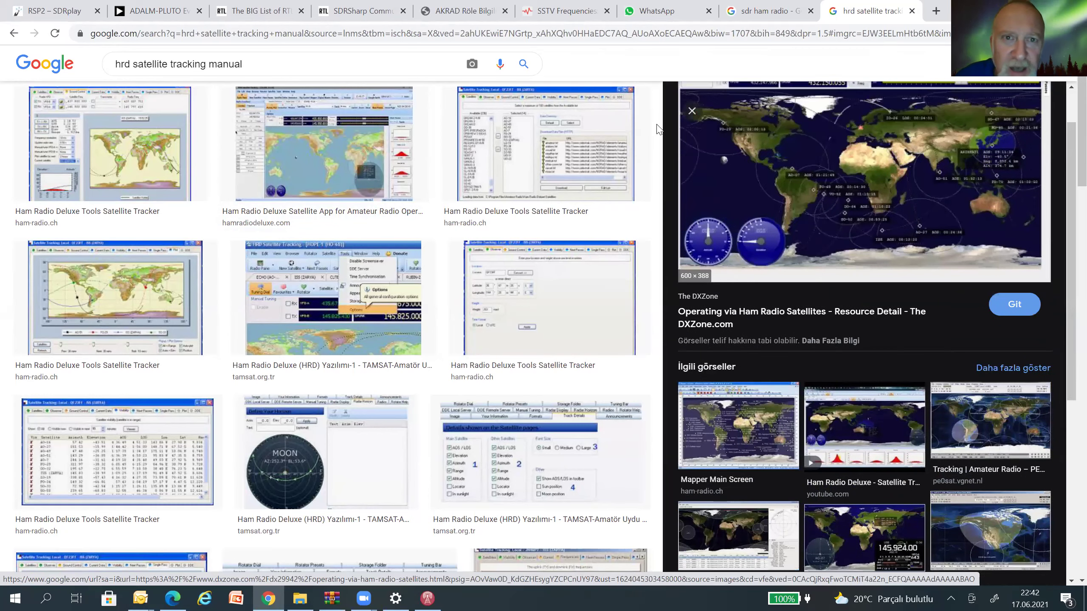
pyautogui.scroll(2, 776, 182)
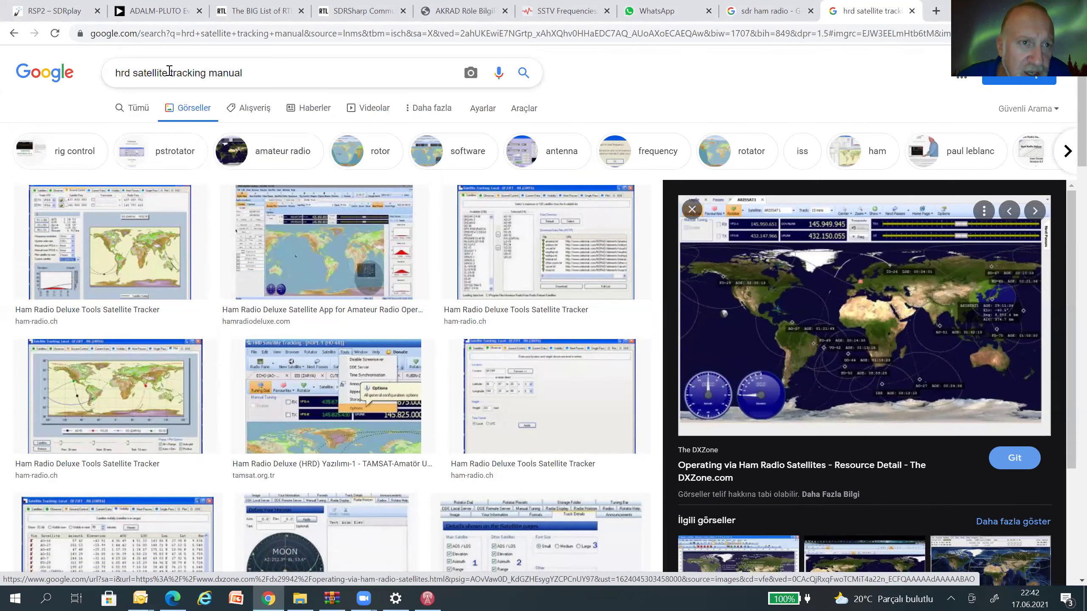
# Step: Search Google Images for "hrd CONTEST LOGER", preview DocPlayer's "FOR ALL V5.xxx AND V6.x RELEASES OF HRD V7.1" image and browse the results
pyautogui.moveTo(135, 74); pyautogui.dragTo(278, 80)
pyautogui.write('CONTEST LOGER')
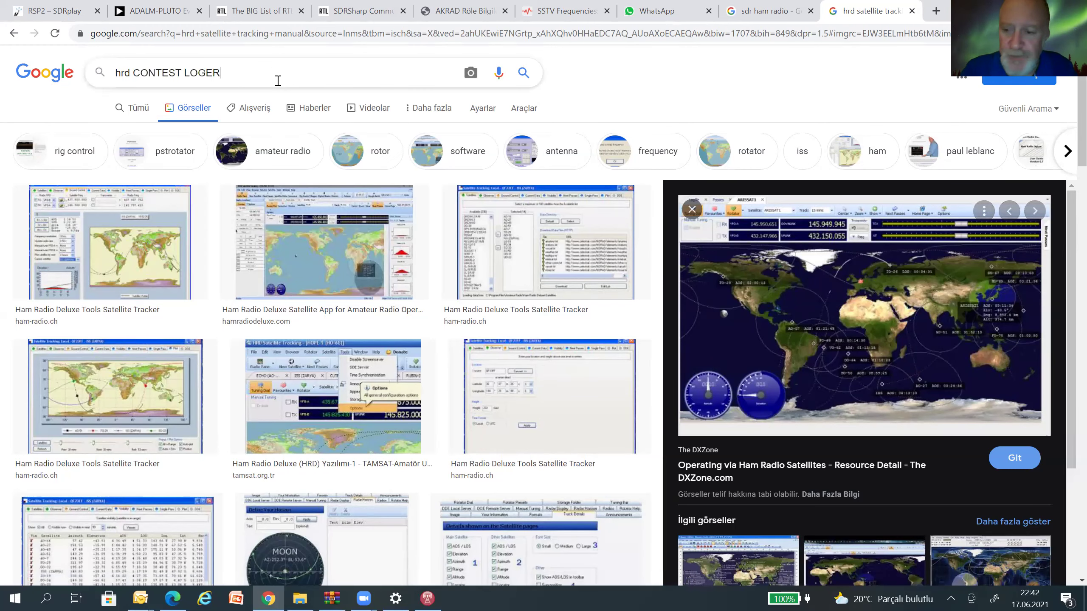
pyautogui.press('Return')
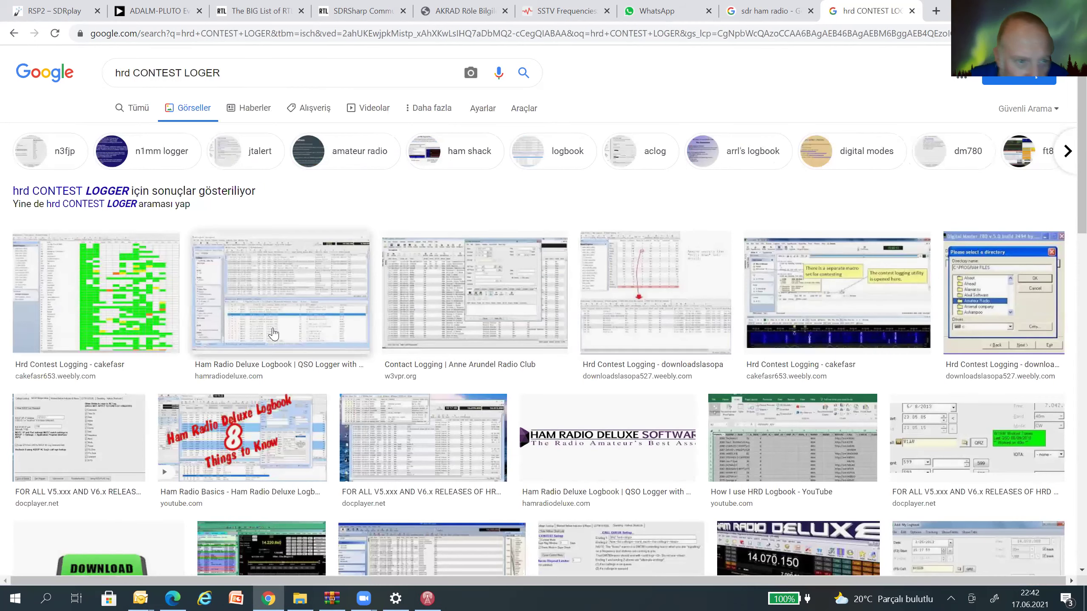
pyautogui.click(442, 444)
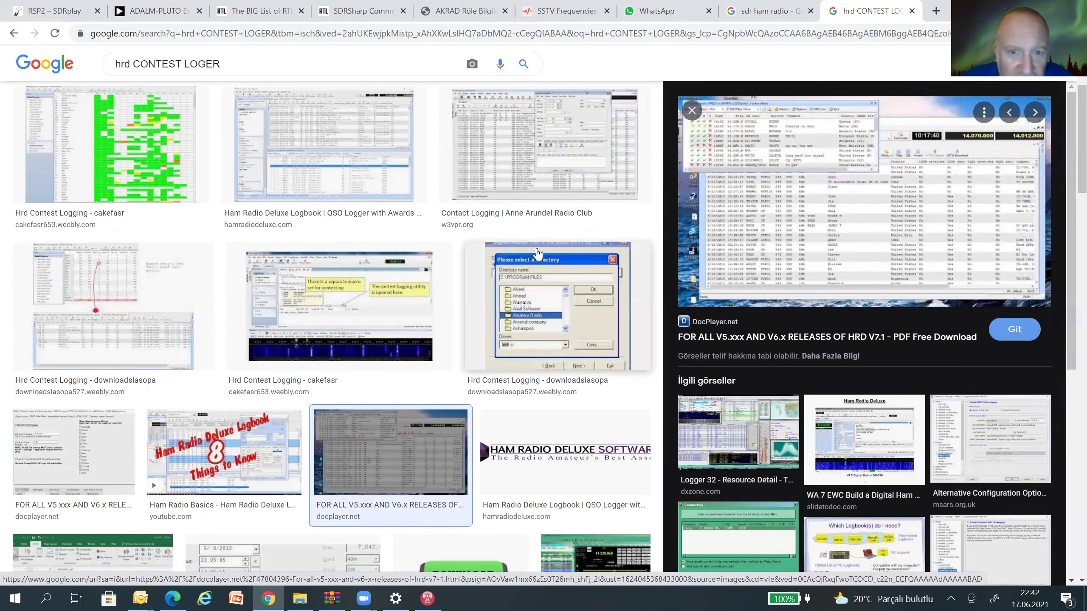
pyautogui.scroll(-6, 488, 278)
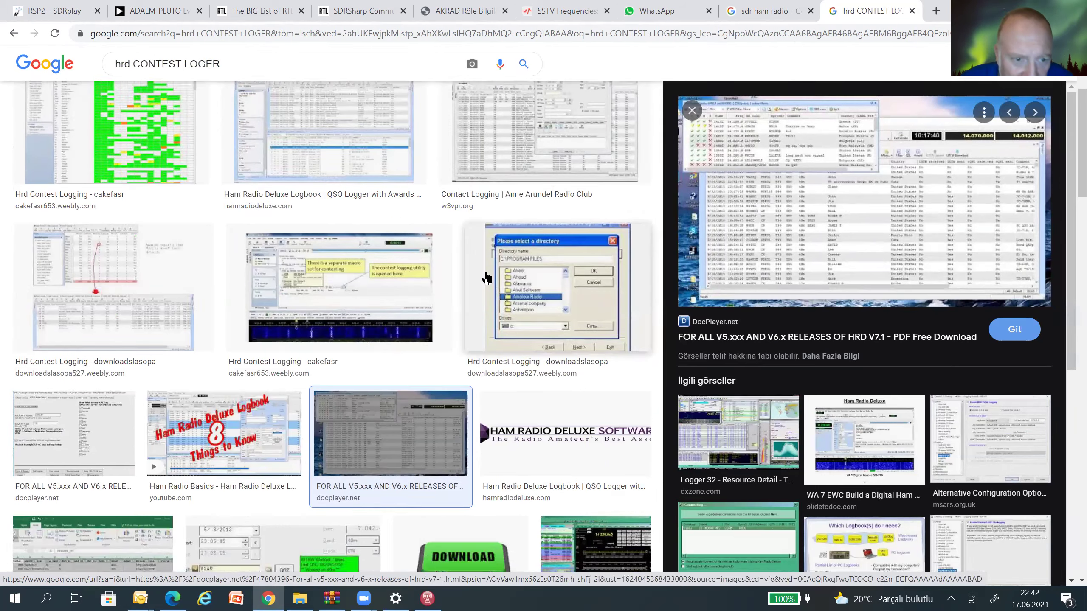
pyautogui.scroll(-3, 166, 418)
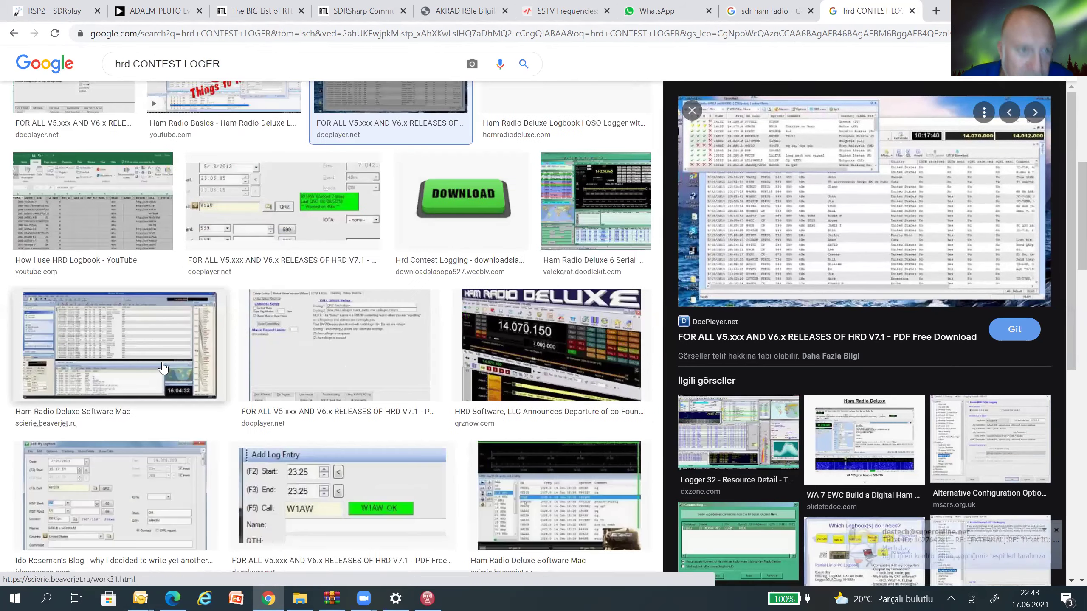
# Step: Preview the "Ham Radio Deluxe Software Mac" image from scierie.beaverjet.ru, open its source page, and close that page and the notifications
pyautogui.click(166, 386)
pyautogui.click(909, 166)
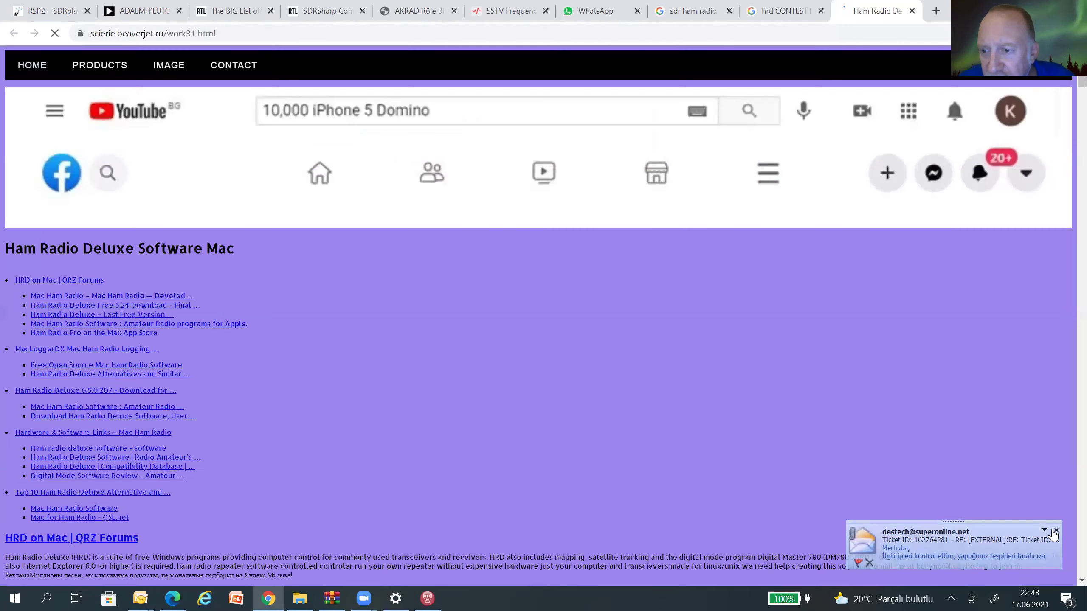
pyautogui.click(1054, 531)
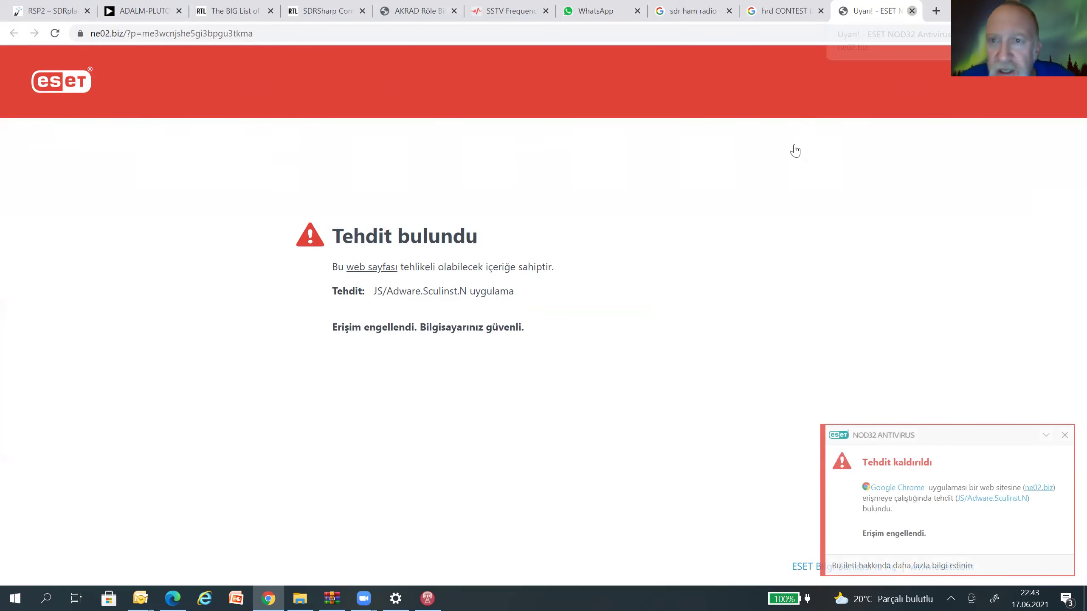
pyautogui.hotkey('ctrl', 'w')
pyautogui.click(1064, 435)
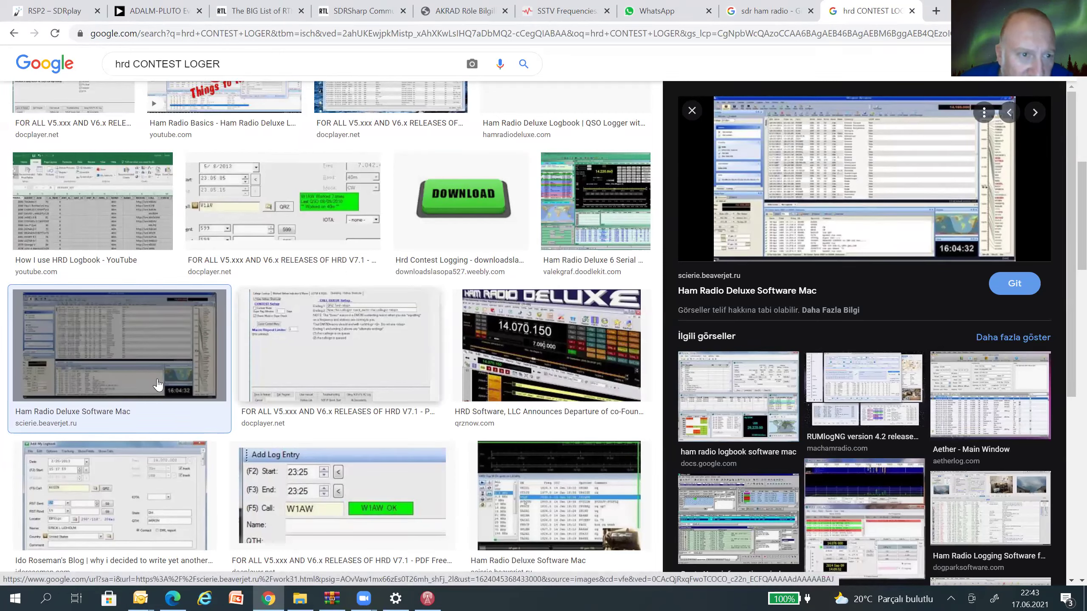
# Step: Look over more contest logger images, try the source page of the previewed "Ham Radio Deluxe Software Mac" image again and close it
pyautogui.scroll(-7, 326, 308)
pyautogui.scroll(-10, 266, 329)
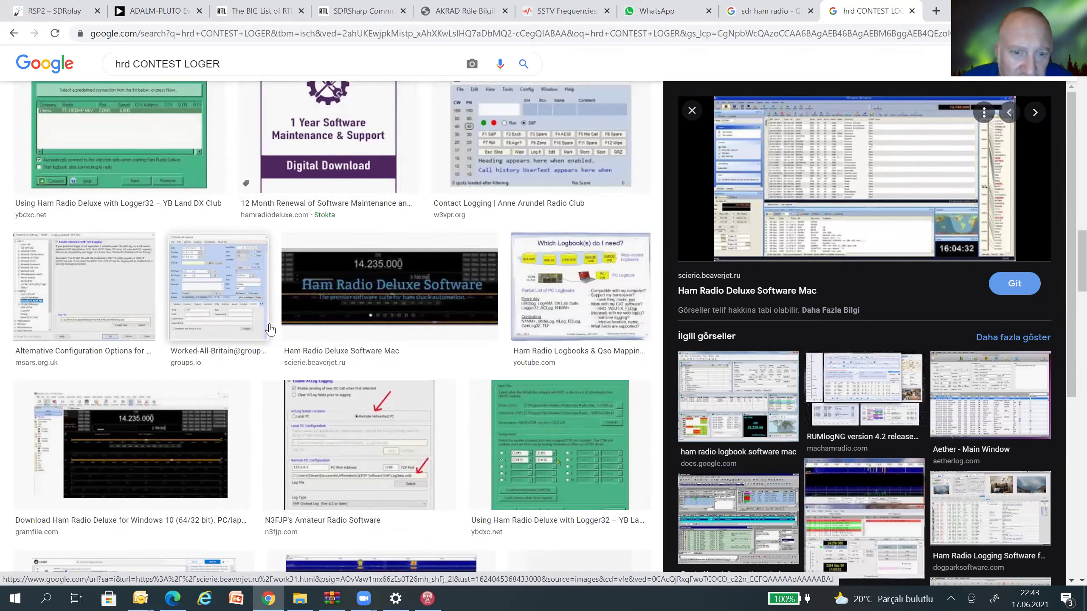
pyautogui.scroll(-6, 266, 329)
pyautogui.scroll(-10, 269, 330)
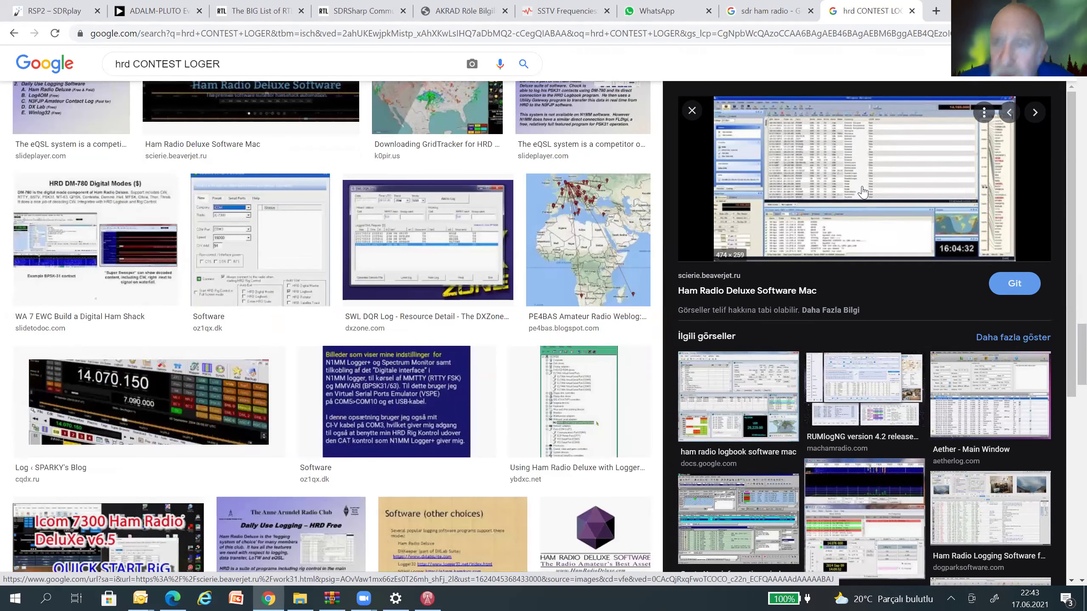
pyautogui.click(718, 291)
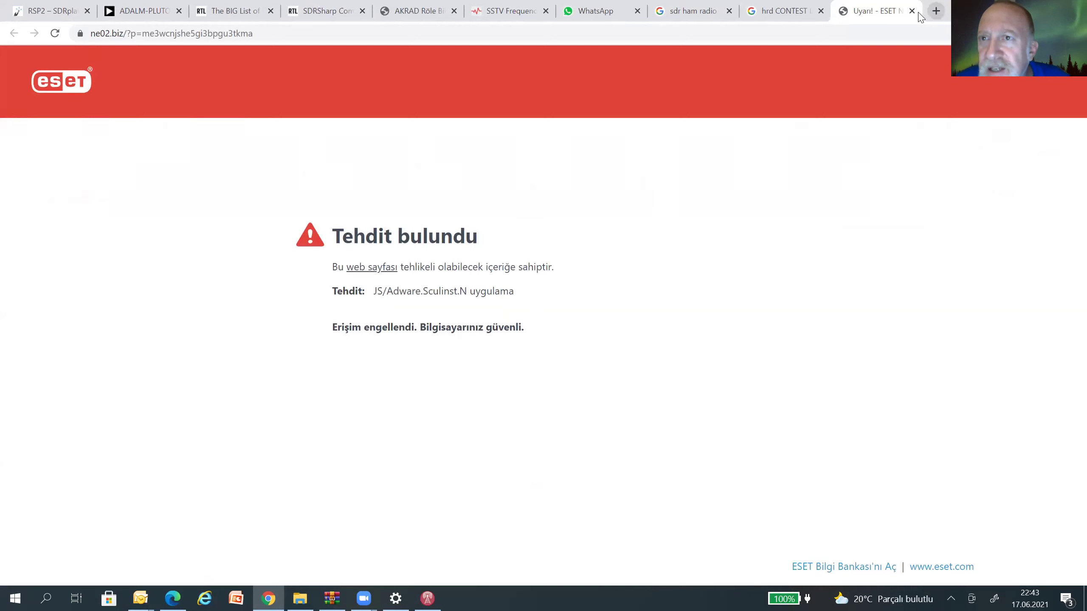
pyautogui.hotkey('ctrl', 'w')
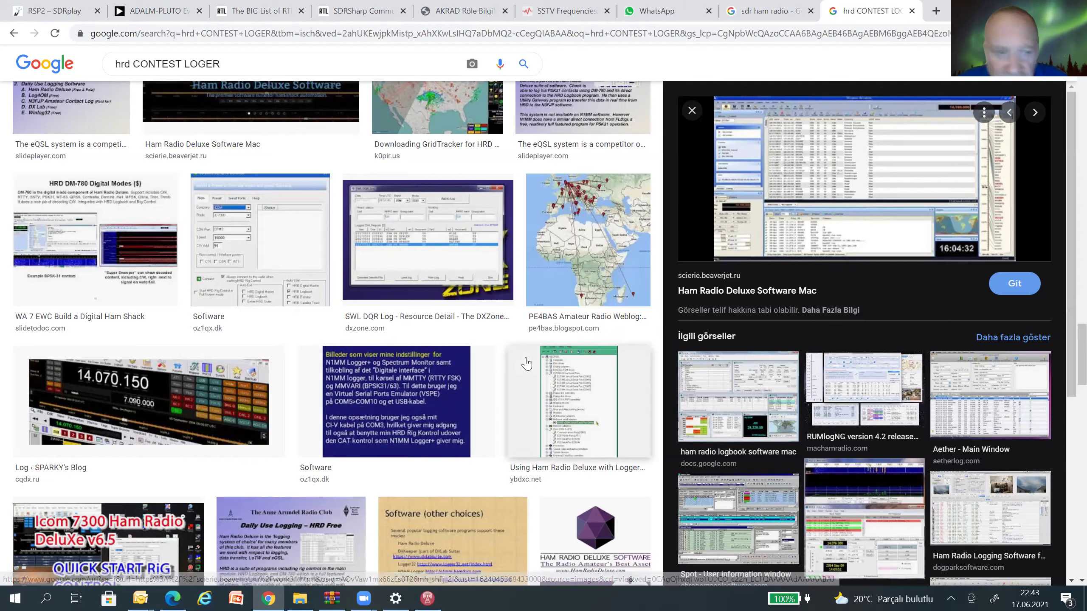
# Step: Preview the HRD Logbook screenshot titled "Ham Radio Deluxe Software Mac" further down the results, open its source page and close it
pyautogui.scroll(-15, 517, 369)
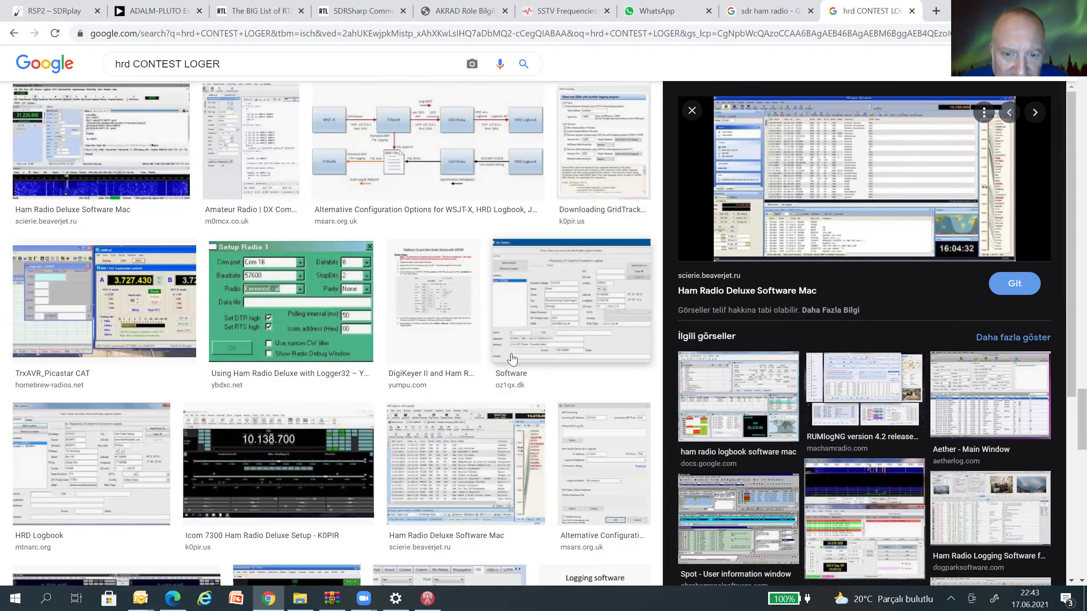
pyautogui.scroll(-3, 512, 359)
pyautogui.click(494, 356)
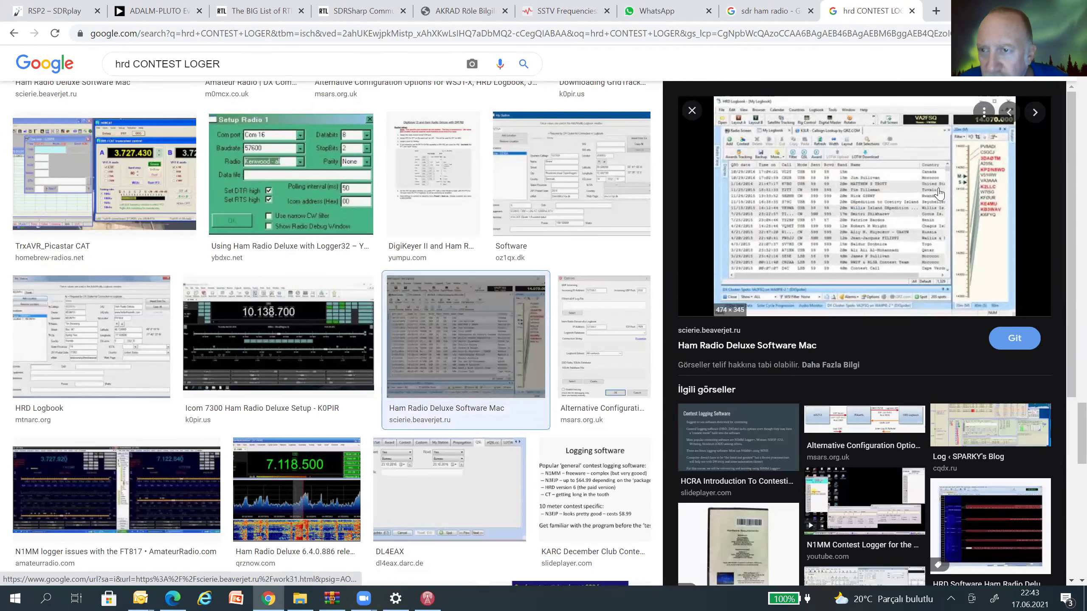
pyautogui.click(939, 193)
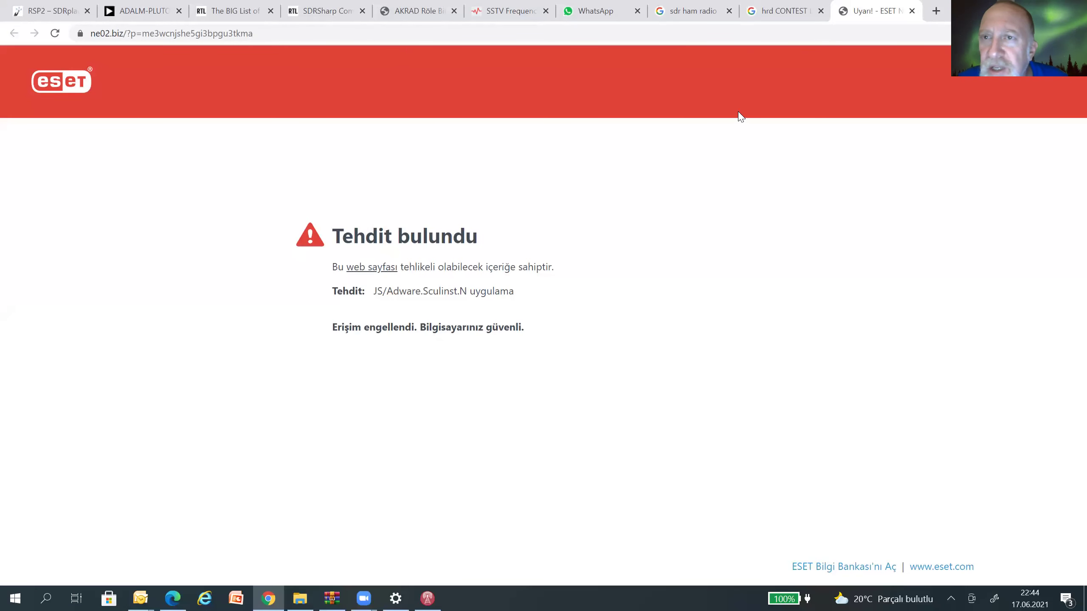
pyautogui.click(911, 10)
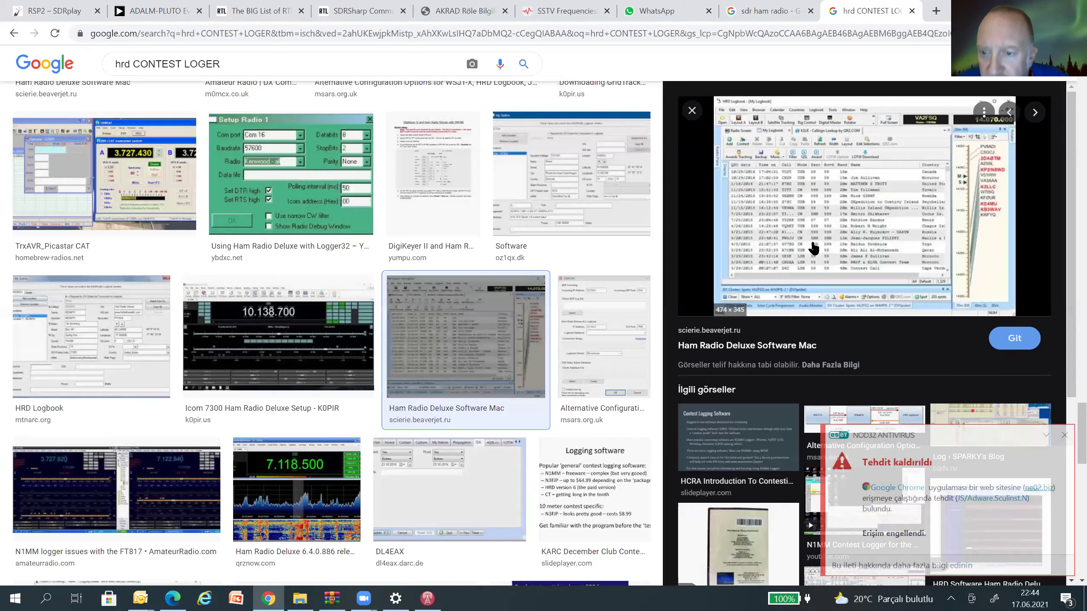
# Step: Preview the related "Ham Radio Deluxe Software Mac" logging image and look over its related images and further results
pyautogui.scroll(-4, 791, 288)
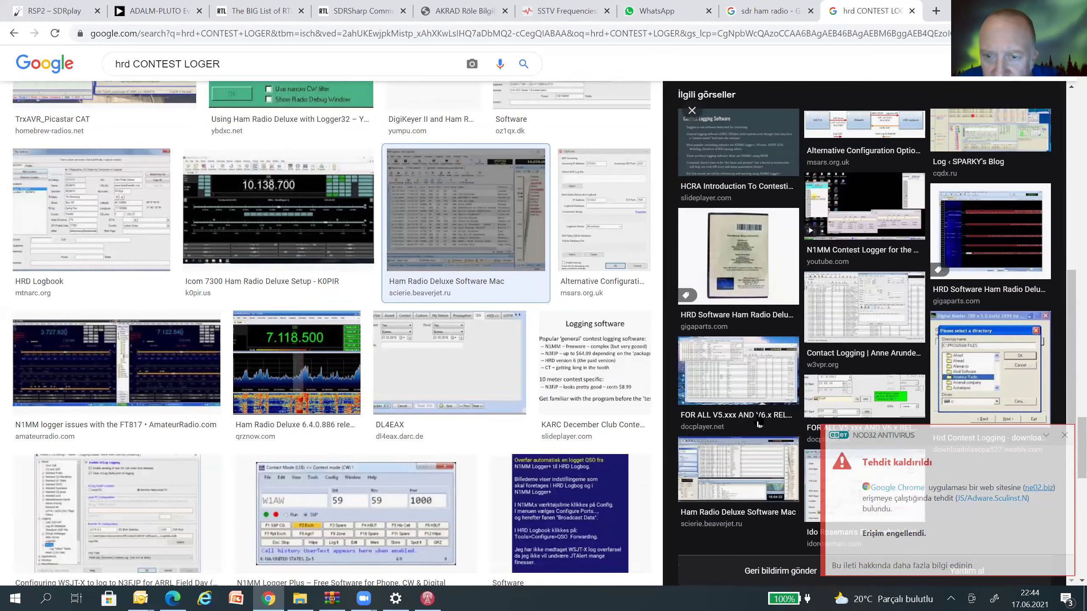
pyautogui.click(749, 473)
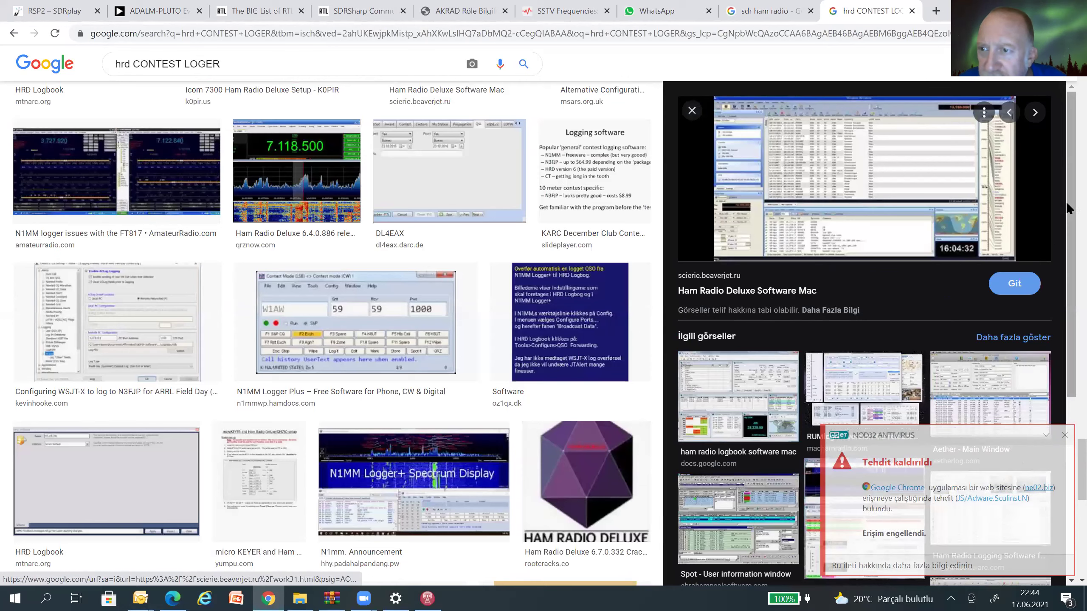
pyautogui.scroll(-7, 1062, 402)
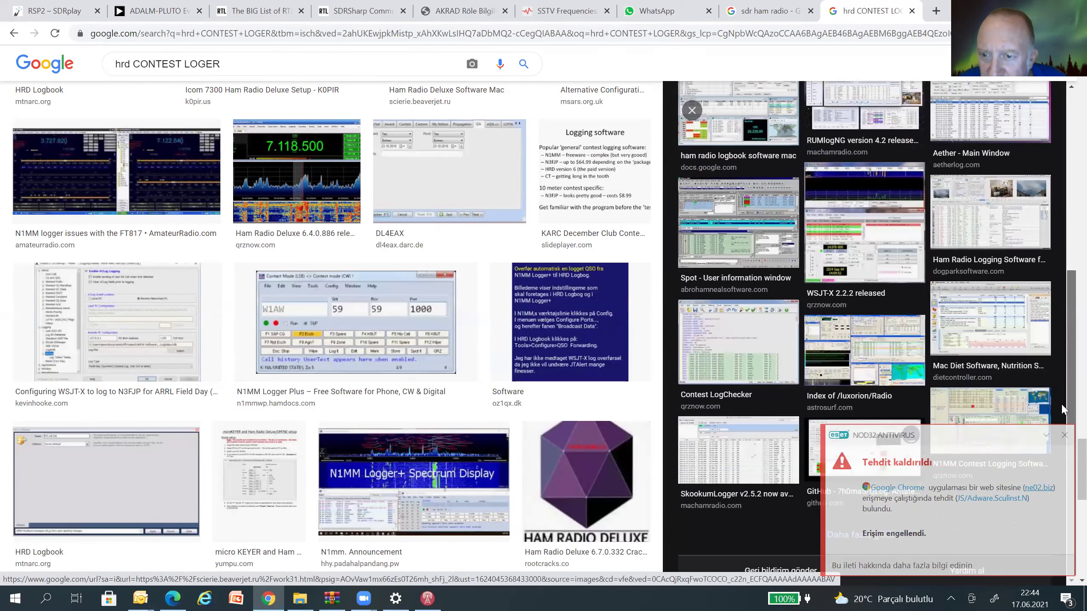
pyautogui.scroll(-5, 405, 474)
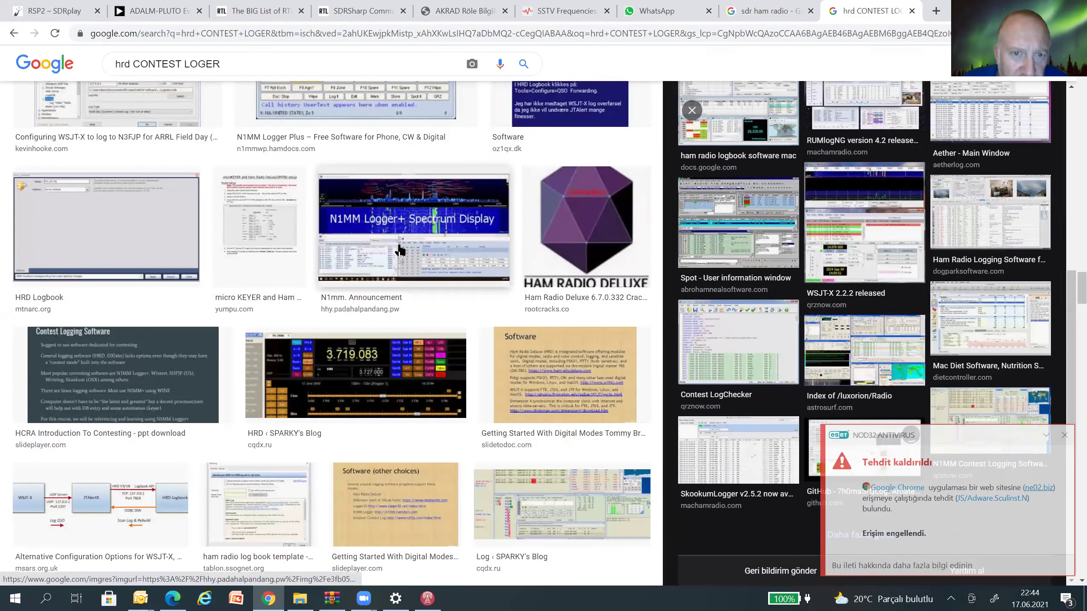
# Step: Preview the "N1mm. Announcement" image showing the N1MM Logger+ Spectrum Display and look back over the earlier results
pyautogui.click(399, 249)
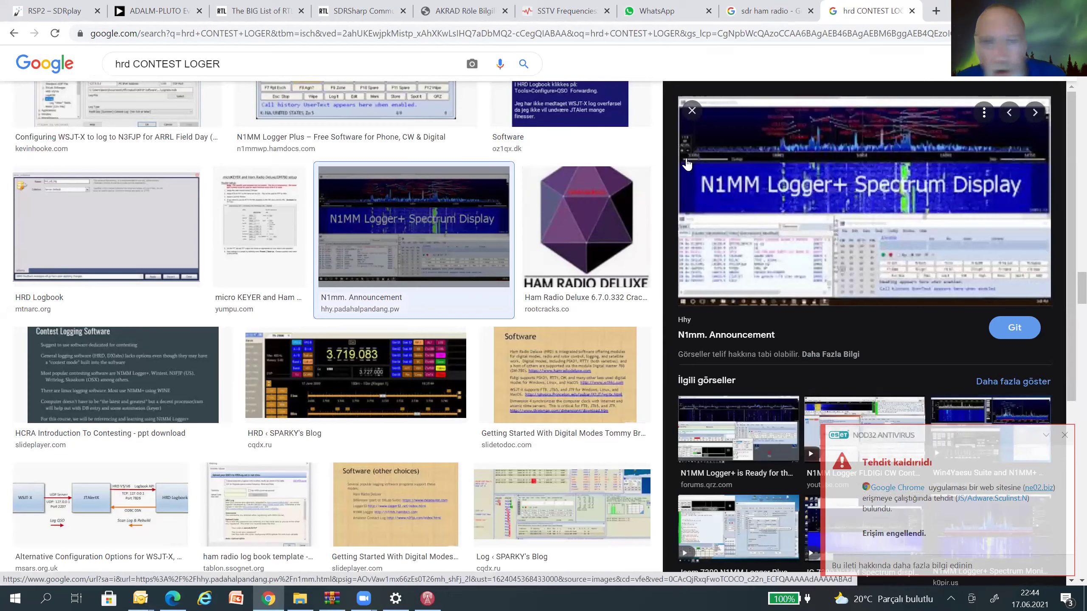
pyautogui.scroll(15, 553, 227)
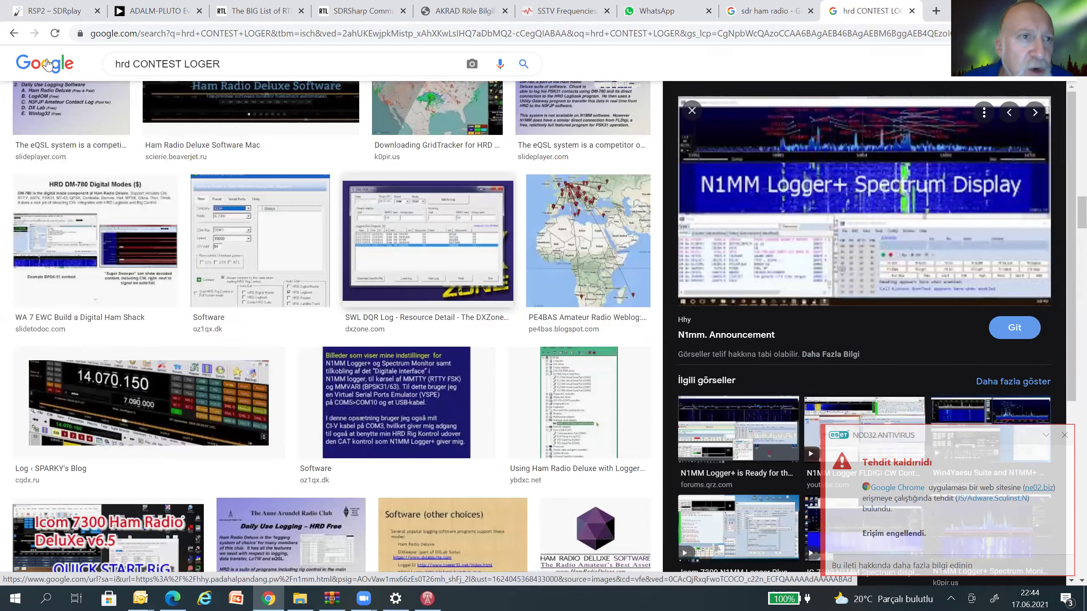
pyautogui.scroll(7, 47, 64)
# Step: Step through the previously viewed image previews to the "Ham Radio Deluxe Software Mac" logging screenshot and look over the nearby results
pyautogui.click(14, 34)
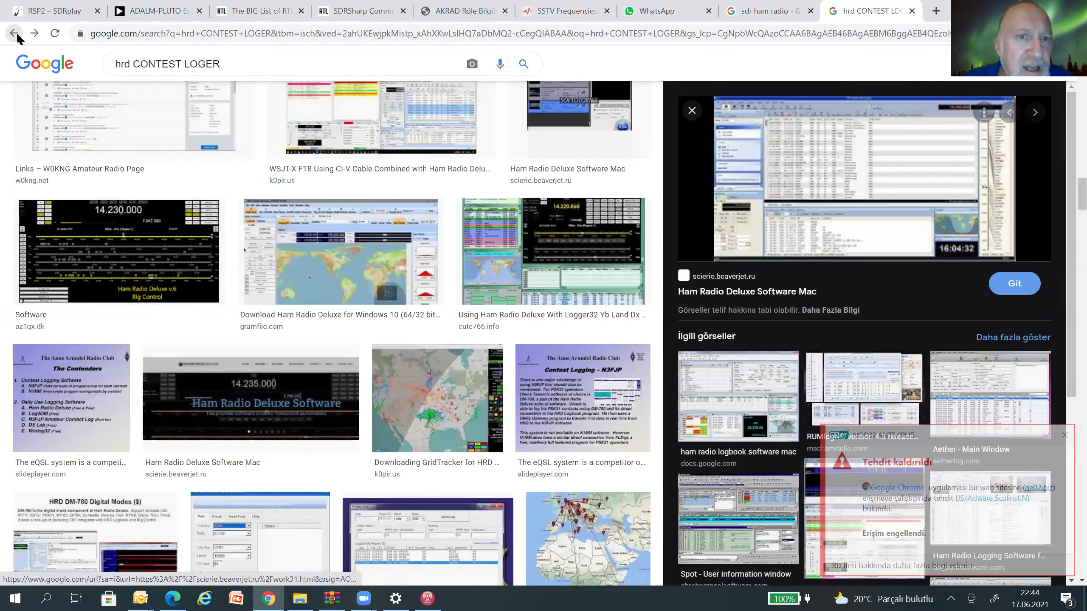
pyautogui.click(14, 34)
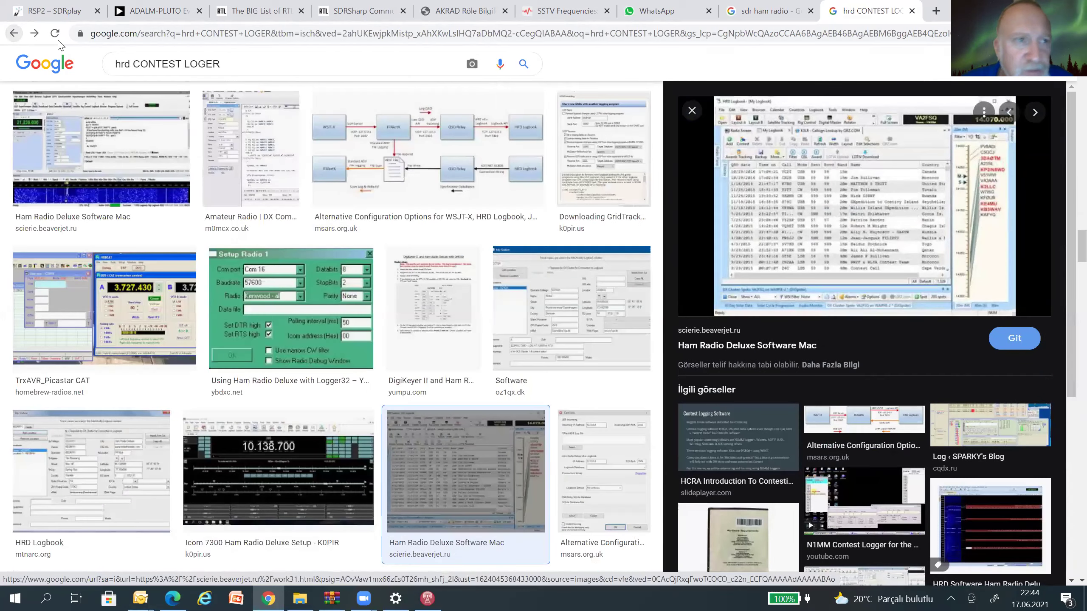
pyautogui.click(38, 33)
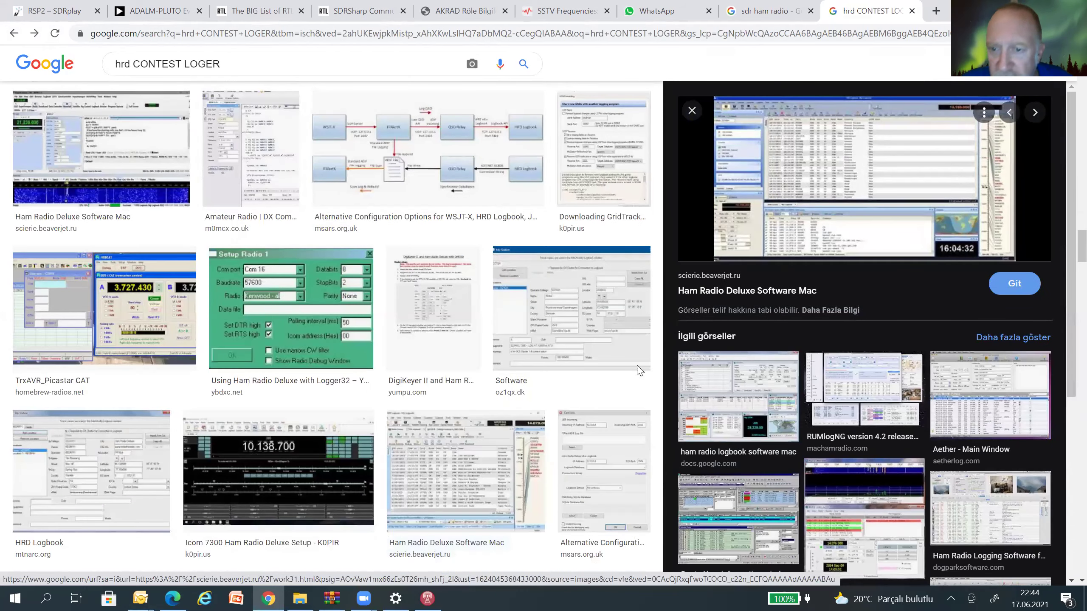
pyautogui.scroll(-5, 315, 221)
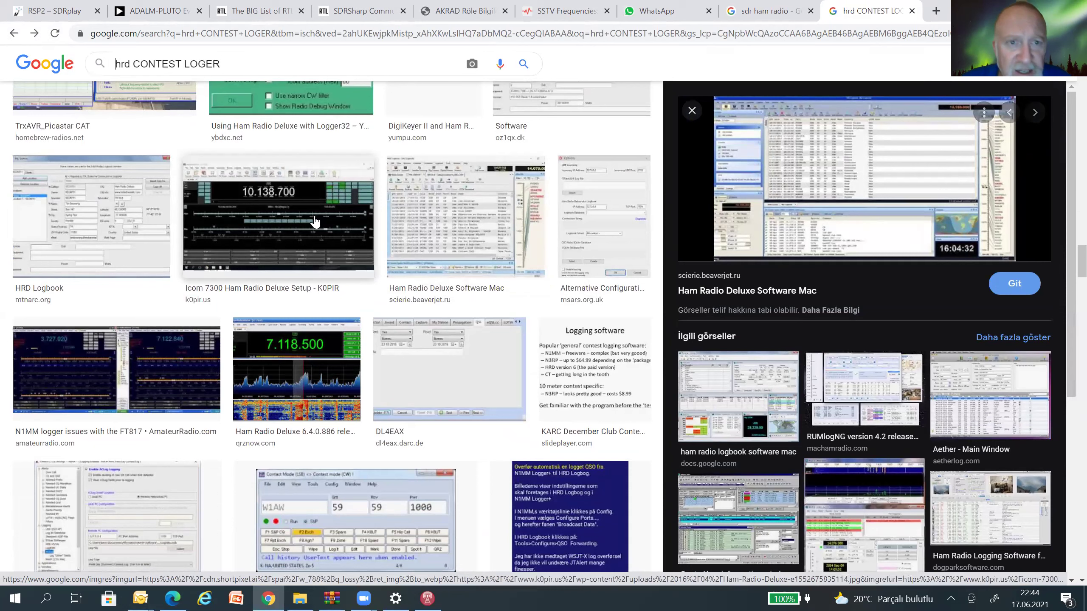
# Step: Open K0PIR's "Icom 7300 Ham Radio Deluxe Setup FREE Version" article from its image result and read through the setup description
pyautogui.click(315, 222)
pyautogui.click(891, 179)
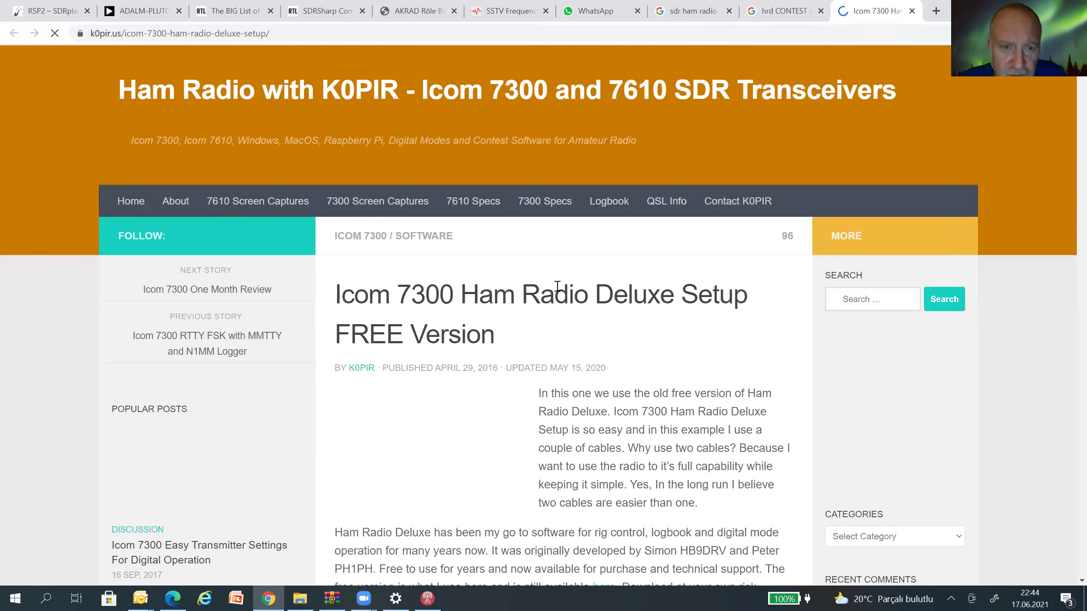
pyautogui.scroll(-5, 557, 286)
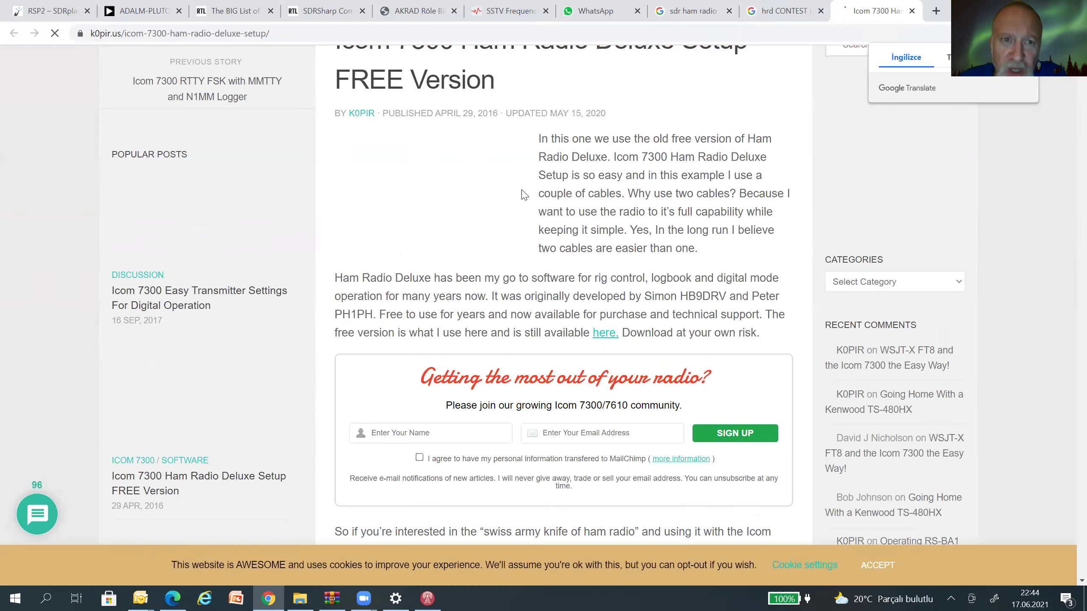
pyautogui.scroll(4, 525, 195)
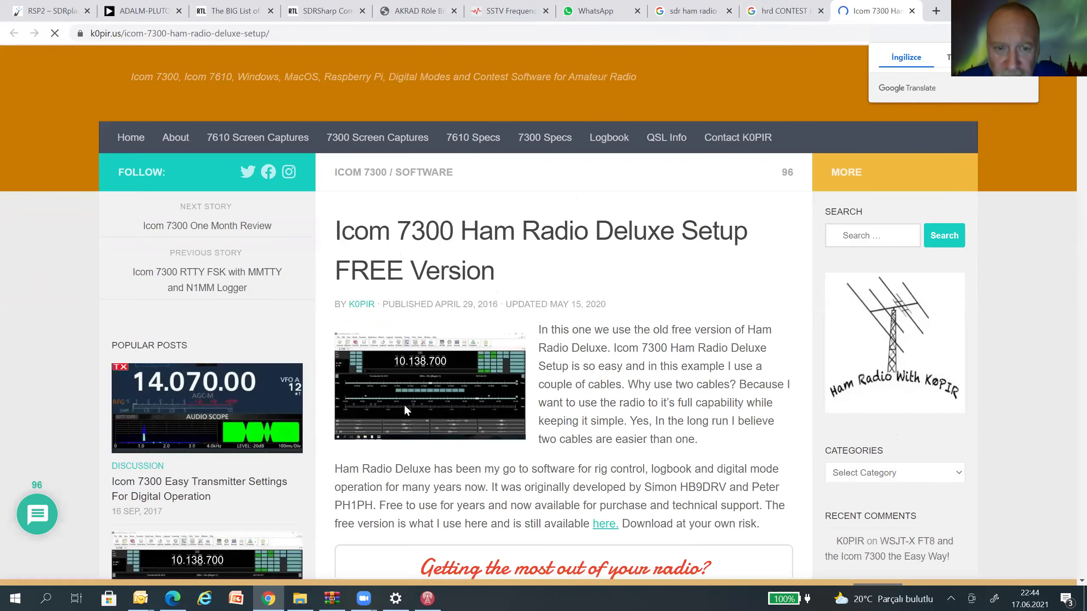
pyautogui.scroll(-10, 430, 150)
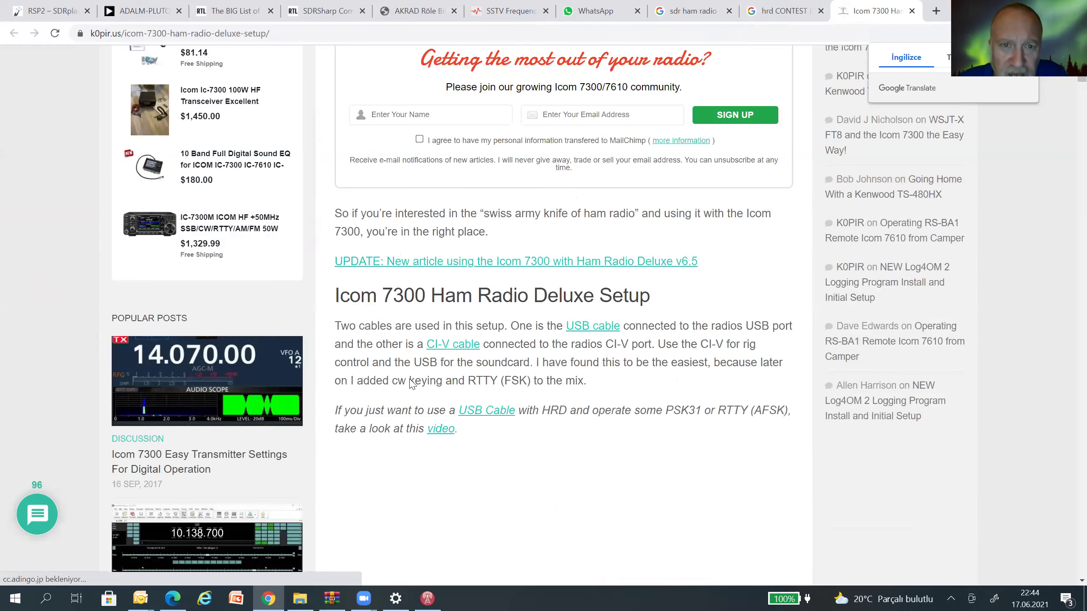
pyautogui.scroll(5, 430, 149)
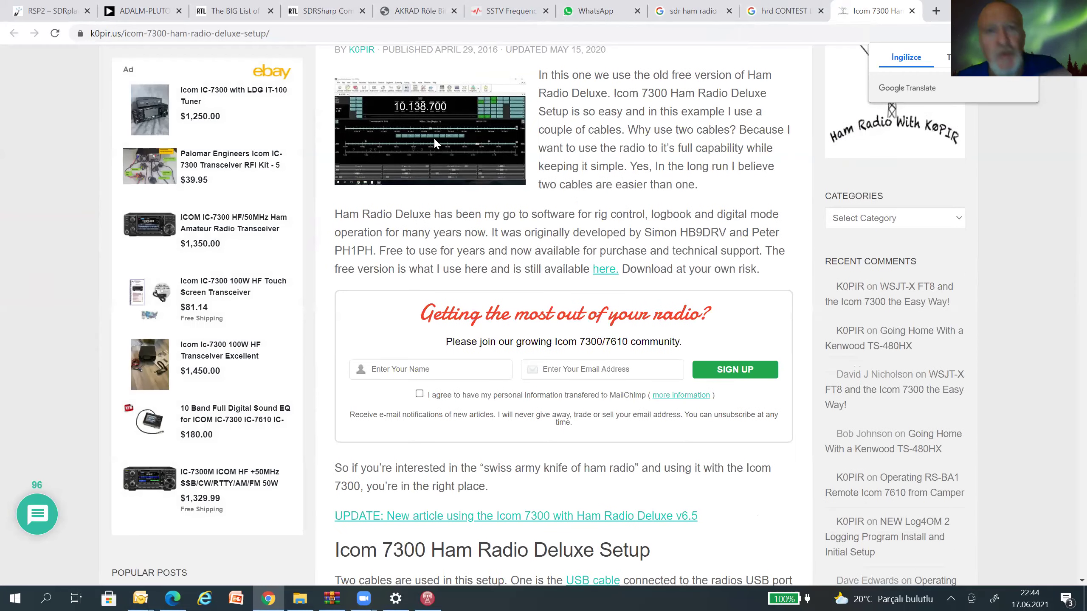